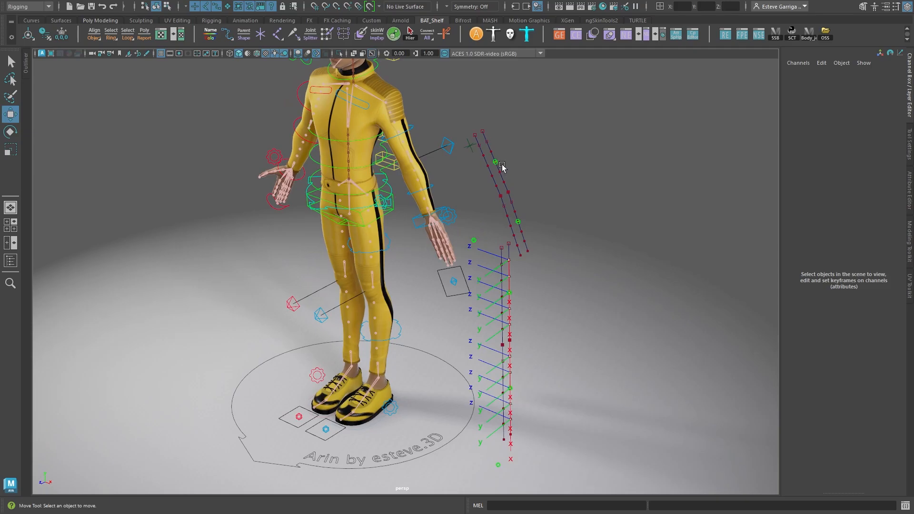
Try moving and rotating the left thigh blend control, and undo both transforms
middle_click_drag(398, 270, 408, 292, "alt")
left_click(408, 291)
left_click_drag(410, 289, 410, 192, "alt")
key("ctrl+z")
left_click(410, 192)
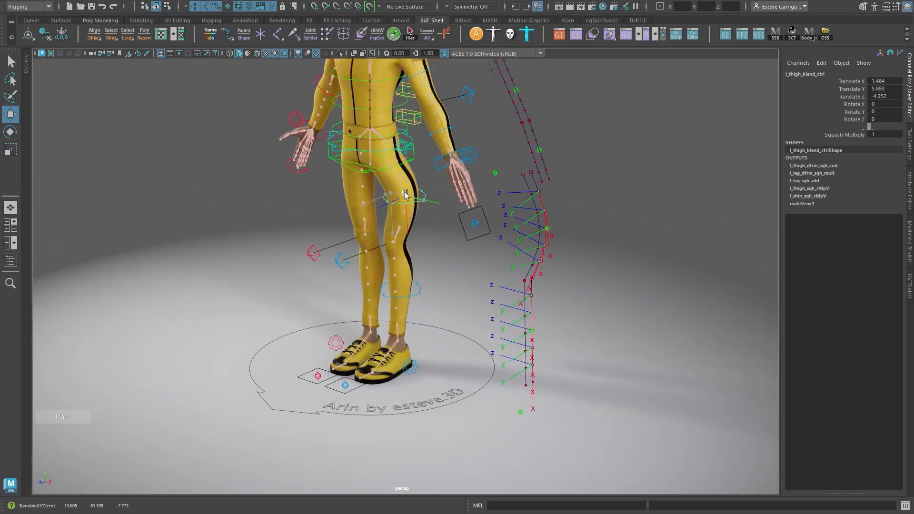
key("e")
left_click_drag(418, 178, 428, 249)
key("ctrl+z")
Move the left shin blend control to about -0.7, 1.8, -1.5, try rotating it, and undo the rotation
left_click(418, 295)
left_click_drag(418, 296, 410, 314, "alt")
key("w")
key("e")
key("ctrl+z")
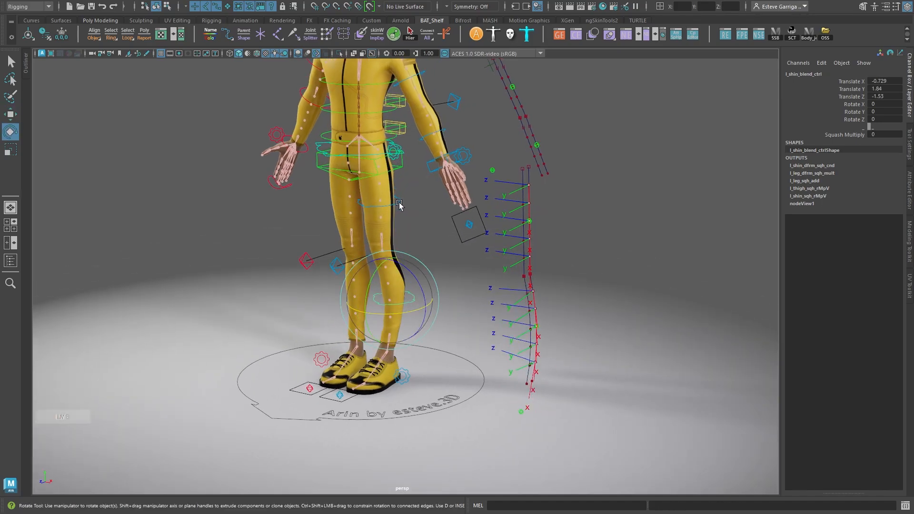
Try rotating the left thigh blend control about 40° in Y, and undo the rotation
left_click(381, 214)
mouse_move(382, 214)
left_mouse_down("alt")
mouse_move(374, 190)
mouse_move(376, 202)
left_mouse_up("alt")
key("ctrl+z")
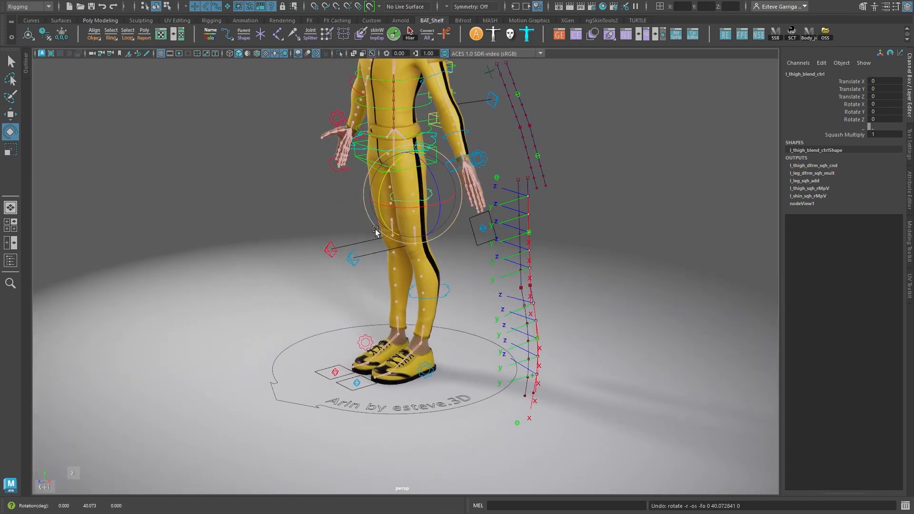
Try moving the left shin blend control a little further, and undo the move
left_click(453, 300)
key("w")
left_click(446, 290)
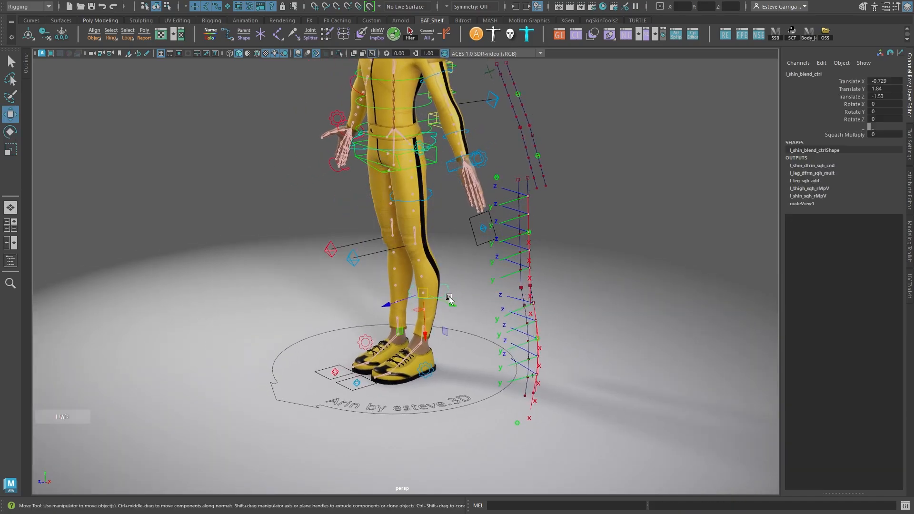
mouse_move(424, 293)
left_mouse_down()
mouse_move(406, 297)
mouse_move(429, 292)
left_mouse_up()
key("ctrl+z")
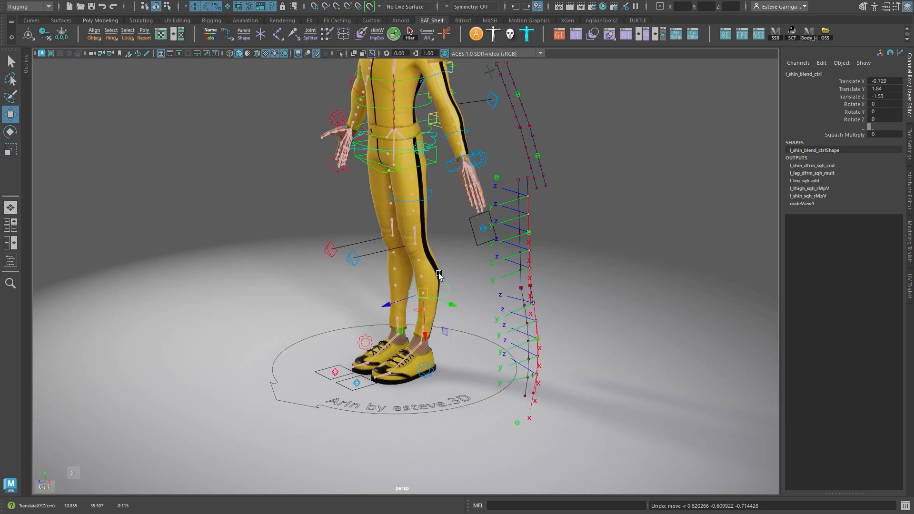
Stretch the left leg forward with its foot IK control, and move the knee pole vector to about 55.6 in Y and 60.3 in Z
left_click(401, 384)
left_click_drag(401, 385, 357, 381, "alt")
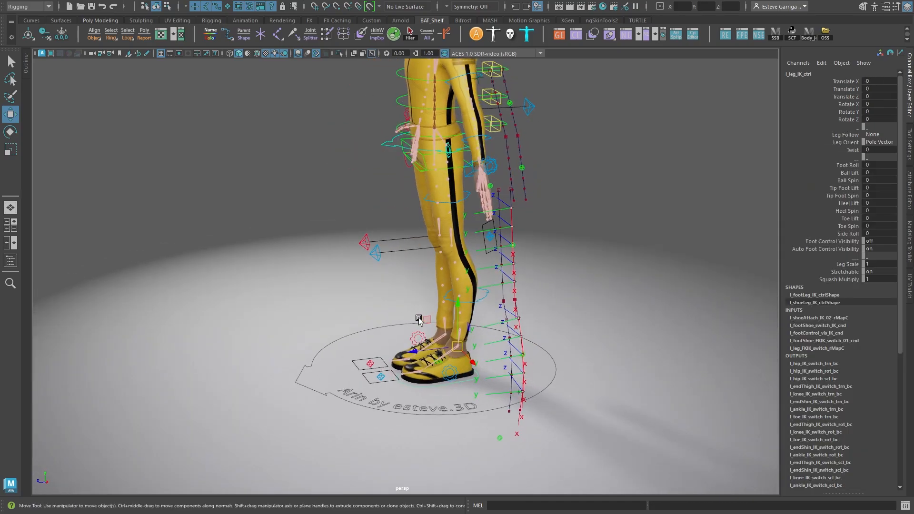
left_click_drag(419, 320, 379, 263)
left_click(380, 266)
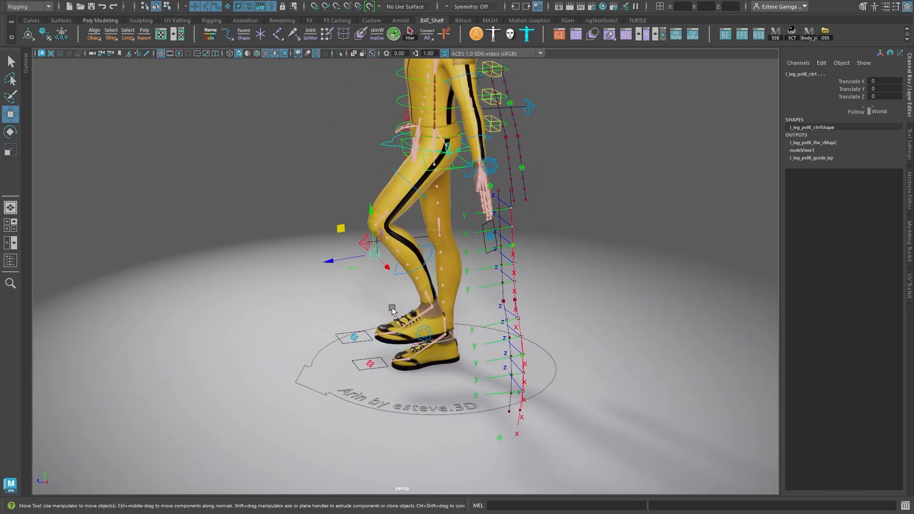
left_click_drag(346, 236, 183, 134)
Rotate the left foot IK control about -50° in X so the toes point up
left_click(198, 362)
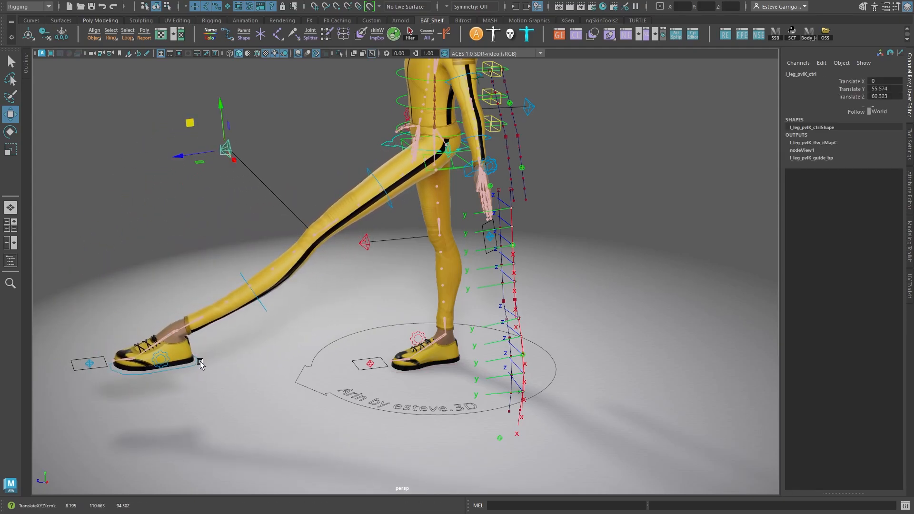
key("e")
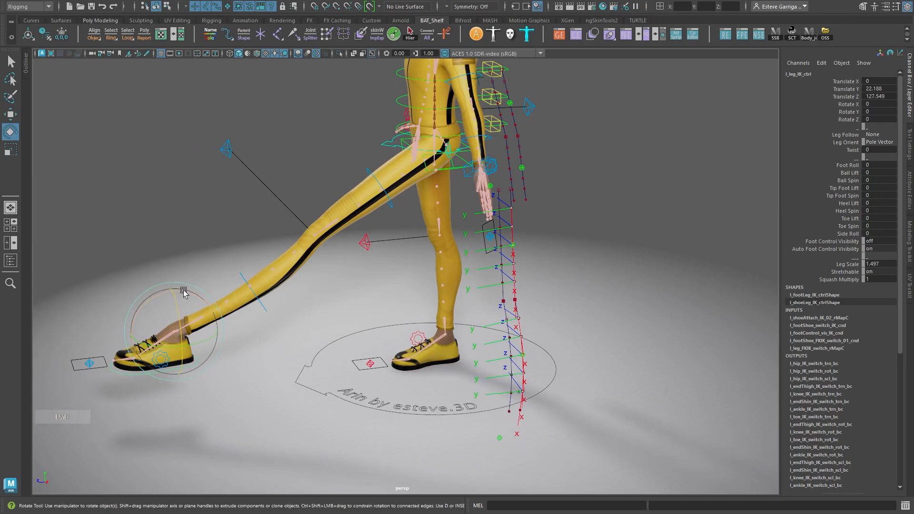
left_click_drag(184, 292, 239, 257)
Try rotating and moving the left shin blend control on the stretched leg, and undo both transforms
left_click(248, 290)
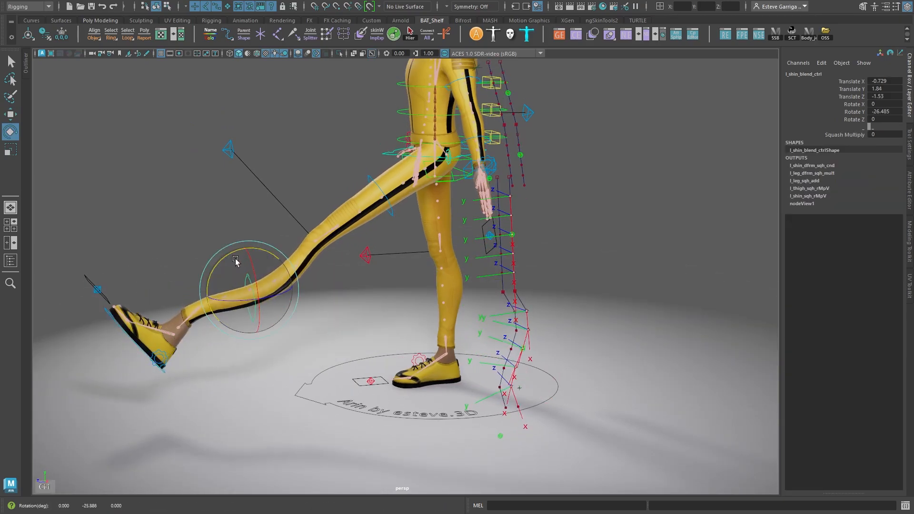
key("ctrl+z")
key("w")
mouse_move(259, 303)
left_mouse_down()
mouse_move(274, 325)
mouse_move(268, 311)
left_mouse_up()
key("ctrl+z")
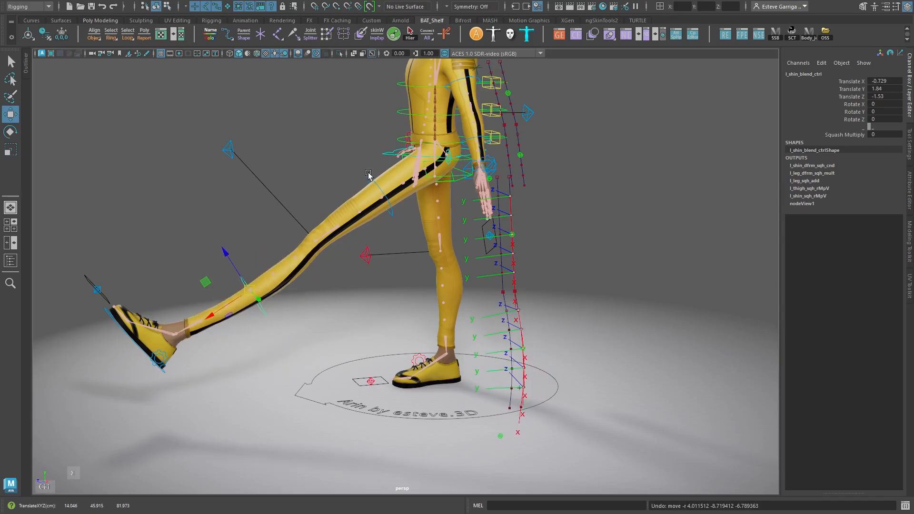
Try moving the left thigh blend control on the stretched leg, and undo the move
left_click(379, 189)
left_click_drag(379, 189, 407, 204)
key("ctrl+z")
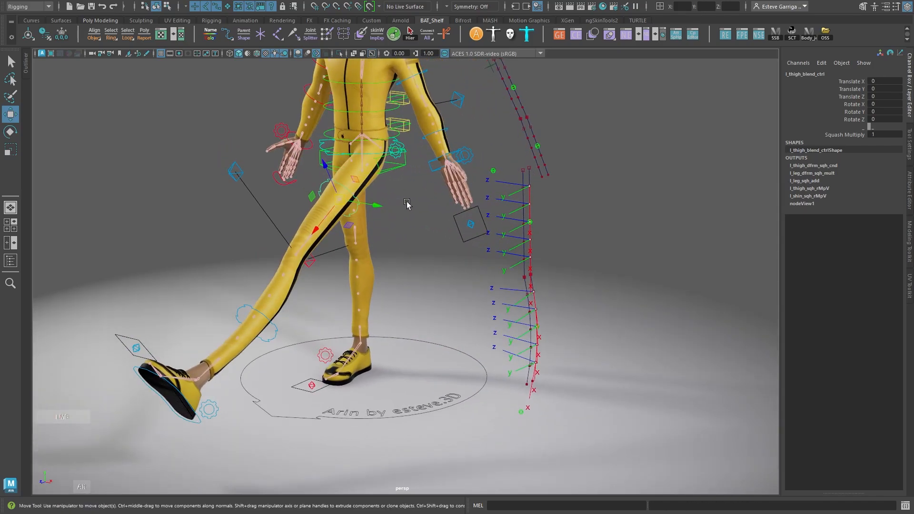
Change the Squash Multiply value of the left leg IK control to thicken the stretched leg
left_click(134, 371)
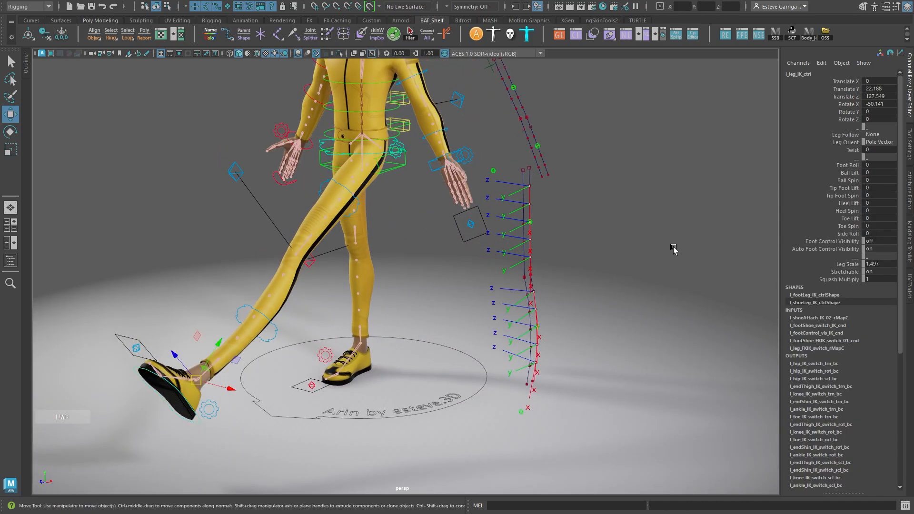
left_click(843, 280)
middle_click_drag(385, 277, 485, 241)
Bend the stretched left leg by moving the thigh blend control to about 0.9, -1.6, 13 and pulling the shin blend control downward
left_click_drag(486, 241, 330, 248, "alt")
key("w")
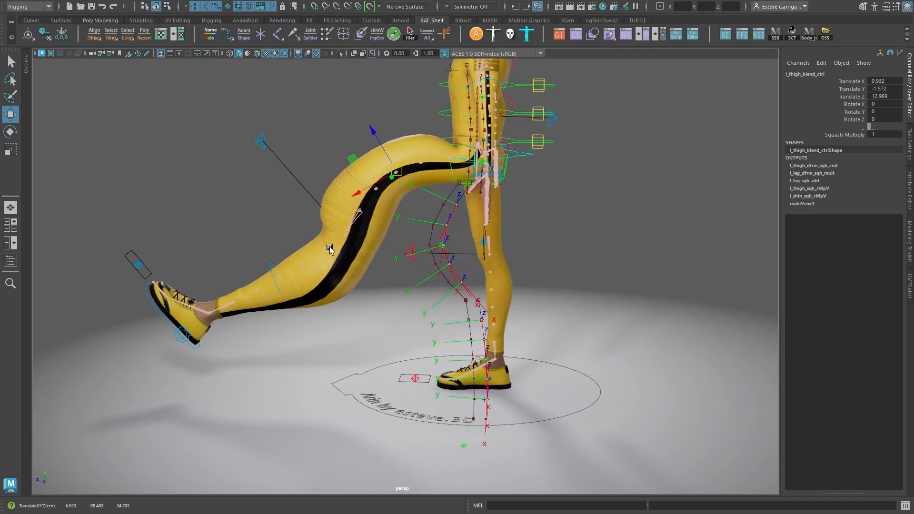
left_click(271, 270)
left_click_drag(274, 281, 284, 299)
left_click_drag(253, 260, 293, 289, "alt")
Move the left leg's pole vector control sideways to about 106 in X
left_click(222, 159)
left_click_drag(222, 159, 263, 185, "alt")
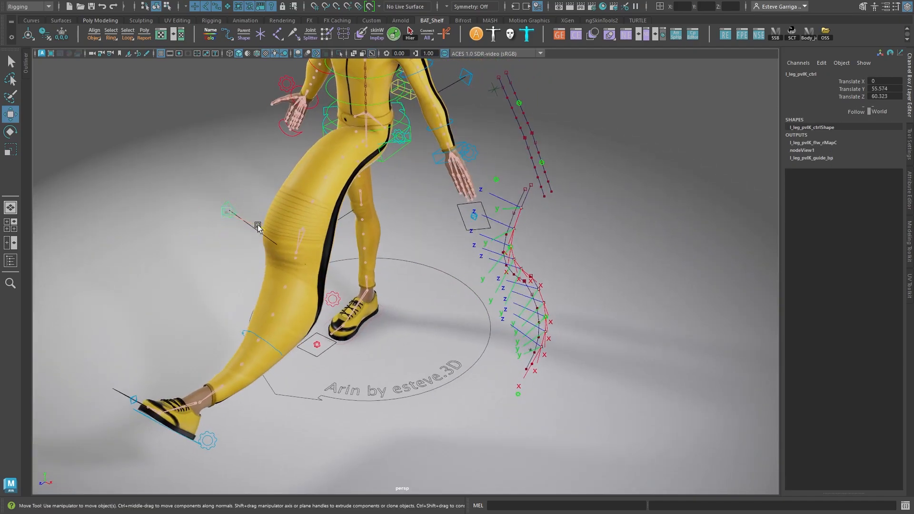
left_click_drag(257, 225, 482, 357)
left_click_drag(464, 341, 533, 307, "alt")
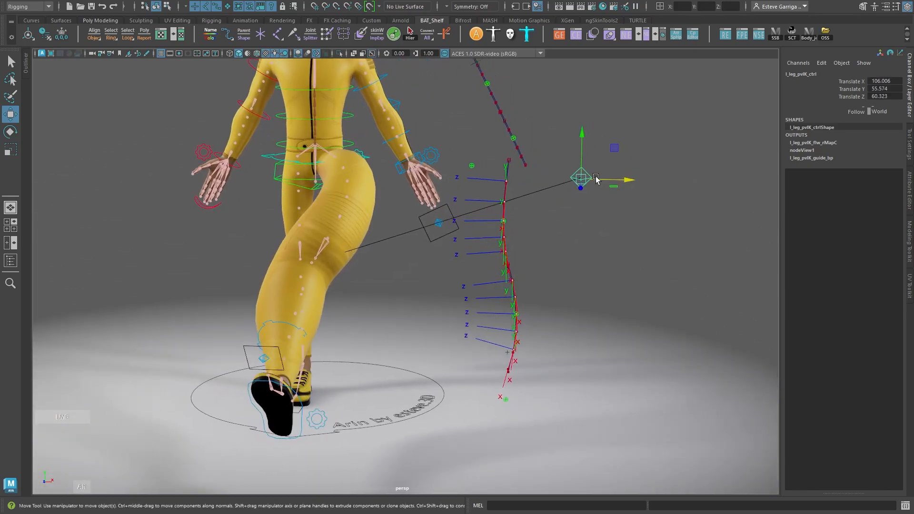
Try swinging the left leg's pole vector across the body and downward, and undo these moves
left_click_drag(611, 149, 258, 270)
left_click_drag(266, 177, 278, 354)
key("ctrl+z")
key("ctrl+z")
key("ctrl+z")
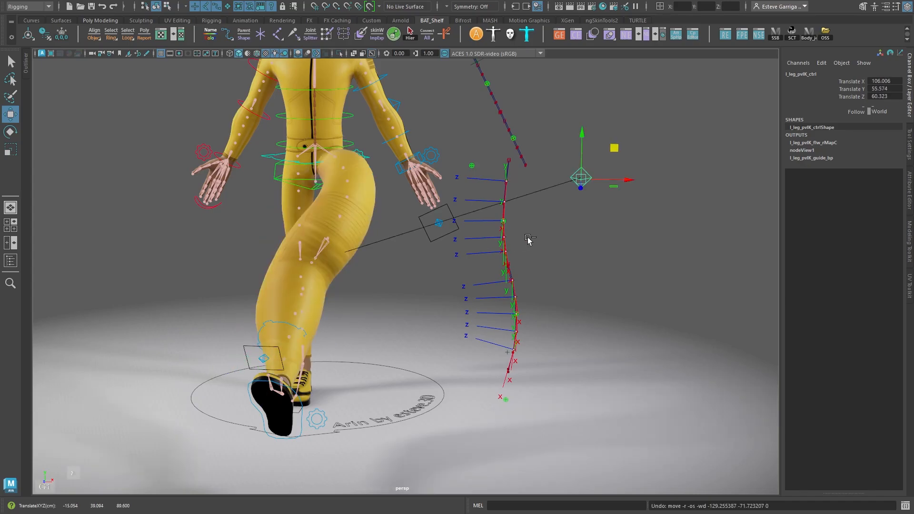
Undo the left leg's test poses back to the standing pose with the shin blend control selected
left_click_drag(538, 264, 453, 276, "alt")
key("ctrl+z")
key("ctrl+z")
key("ctrl+z")
key("ctrl+z")
key("ctrl+z")
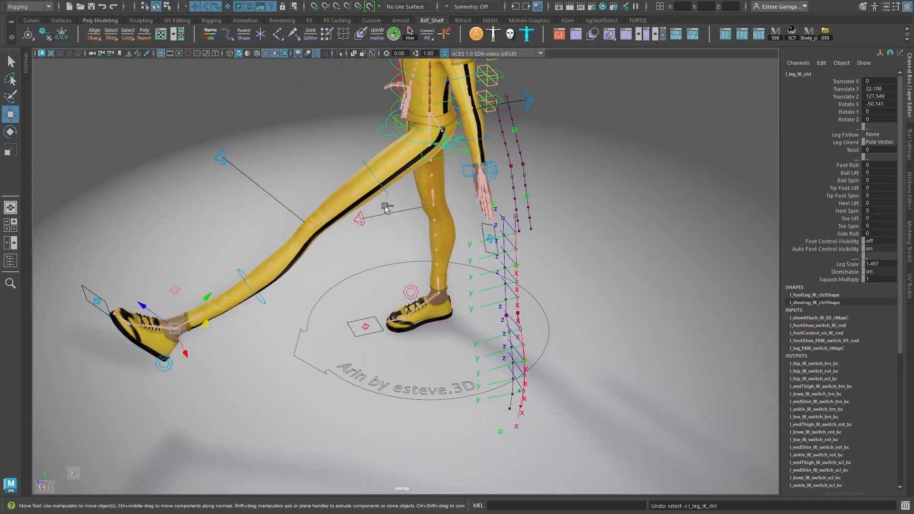
left_click_drag(385, 208, 363, 204, "alt")
key("ctrl+z")
key("ctrl+z")
key("ctrl+z")
key("ctrl+z")
key("ctrl+z")
key("ctrl+z")
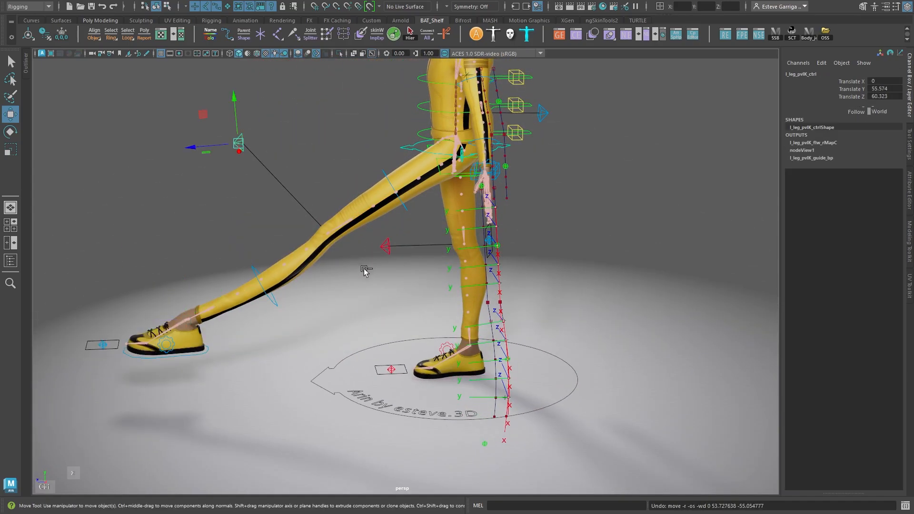
key("ctrl+z")
left_click_drag(358, 284, 454, 256, "alt")
key("ctrl+z")
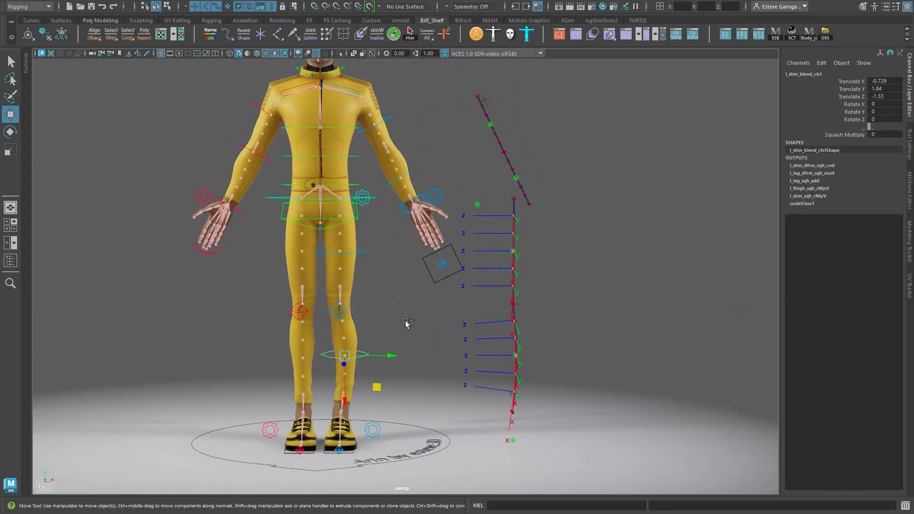
key("ctrl+z")
key("shift+z")
Set Translate X, Y and Z of the left shin blend control to 0
left_click_drag(883, 81, 886, 89)
type("0")
key("Return")
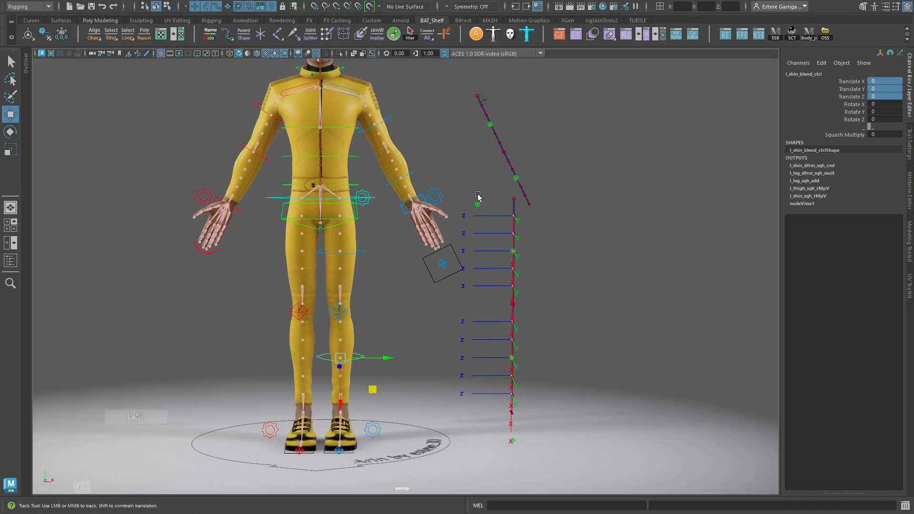
Nudge the upper joint on the left arm's deformation curve to about 0.04, -0.1, 0.07
left_click_drag(473, 204, 462, 224, "alt")
right_click_drag(461, 225, 482, 224, "alt")
left_click(480, 223)
scroll(489, 204, "up", 3)
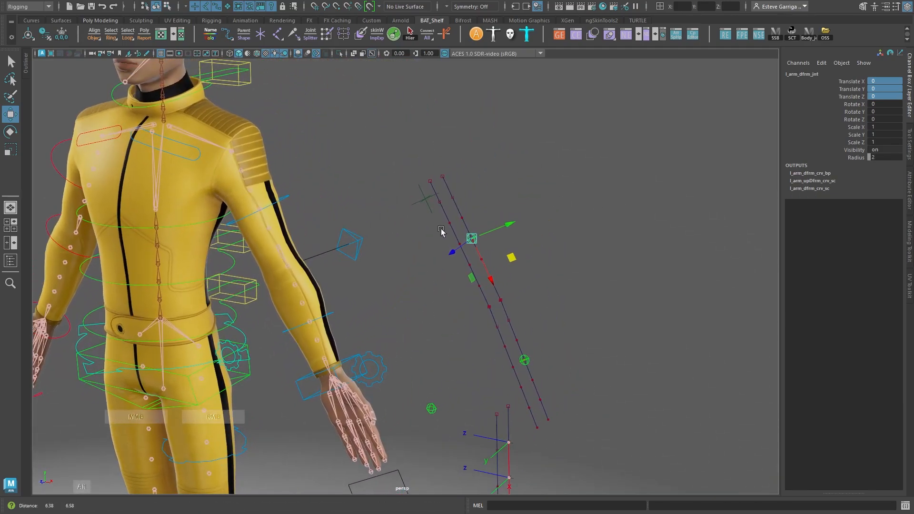
left_click(477, 240)
left_click(480, 240)
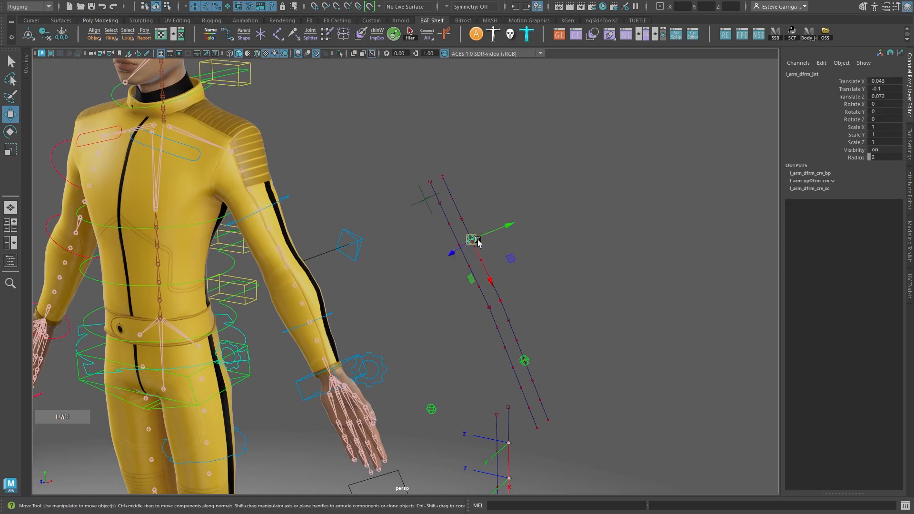
left_click_drag(479, 241, 463, 185)
Compare the left upper arm's deformation curve with its parallel up curve by selecting each in turn
left_click(453, 201)
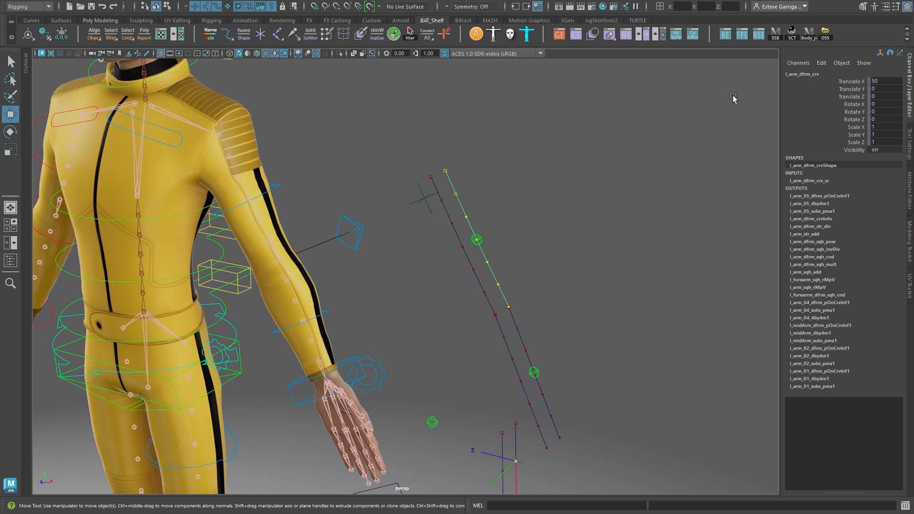
left_click(435, 183)
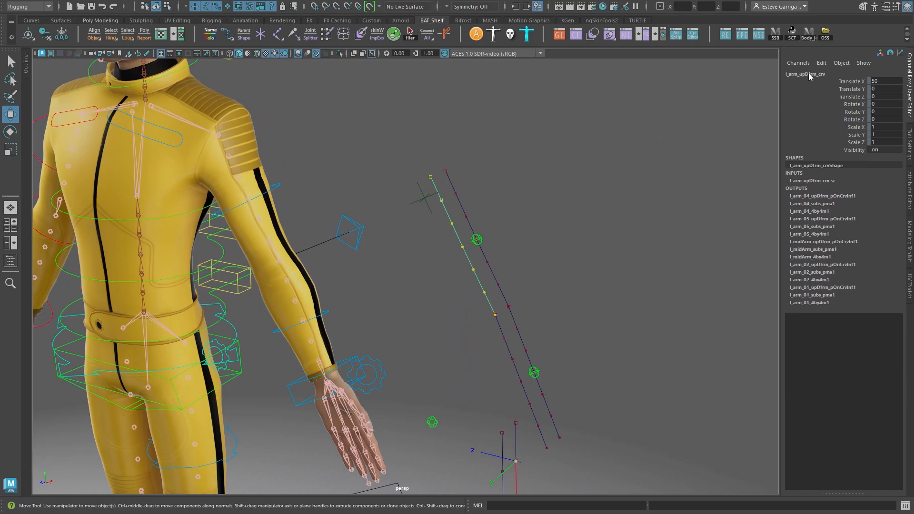
mouse_move(502, 178)
left_mouse_down("alt")
mouse_move(510, 196)
mouse_move(485, 180)
left_mouse_up("alt")
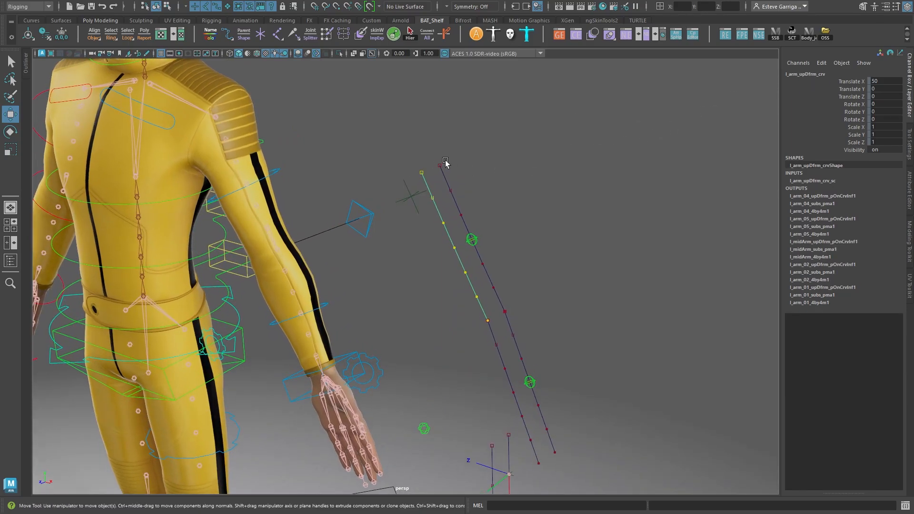
left_click(441, 171)
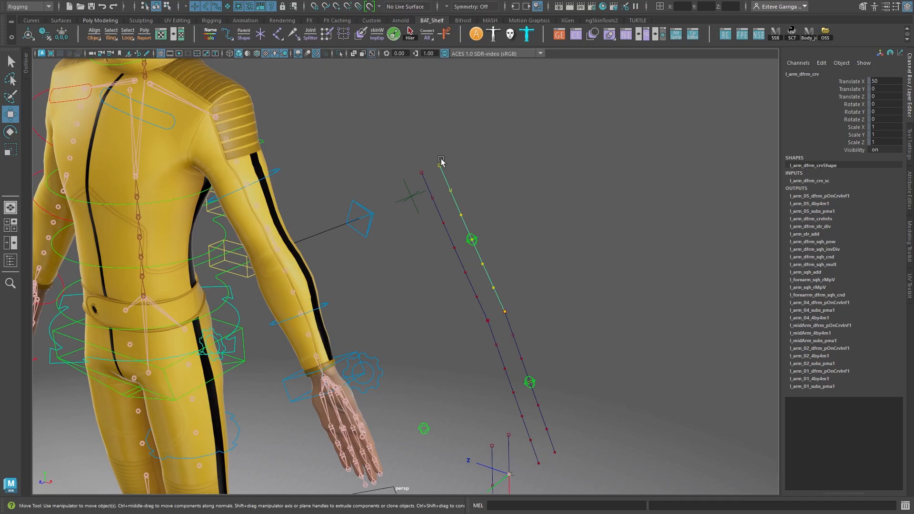
left_click(424, 183)
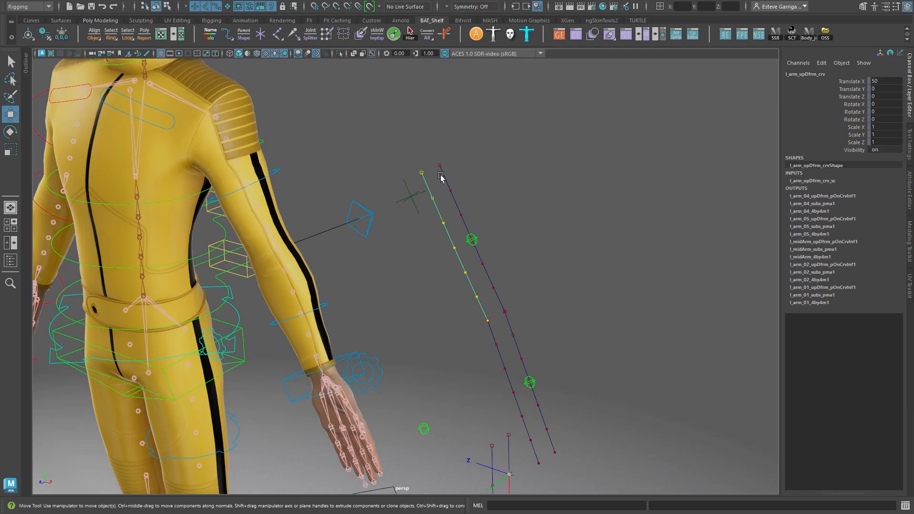
left_click(455, 181)
Try moving the upper arm deformation joint to test the two curves, and undo the moves
left_click_drag(478, 195, 474, 218, "alt")
left_click(475, 239)
key("ctrl+z")
key("ctrl+z")
left_click_drag(551, 211, 441, 215, "alt")
left_click_drag(479, 190, 466, 169, "alt")
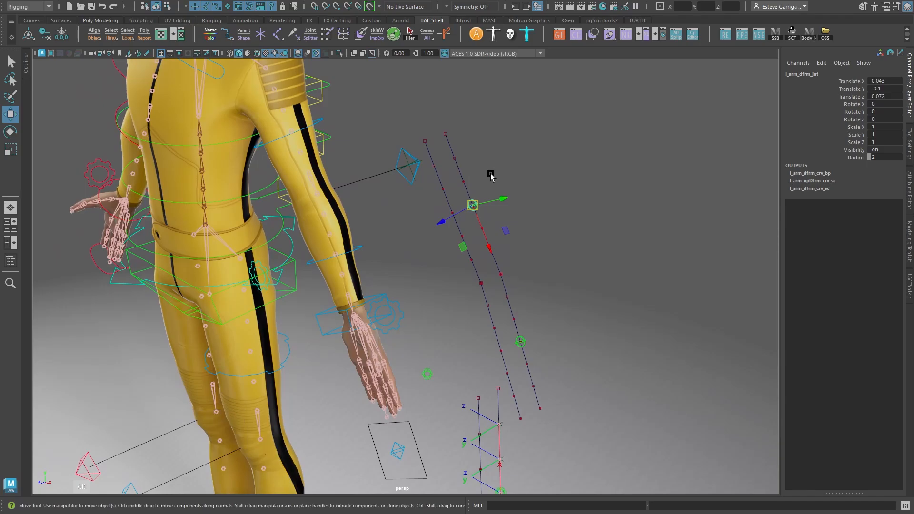
middle_click_drag(490, 177, 493, 187, "alt")
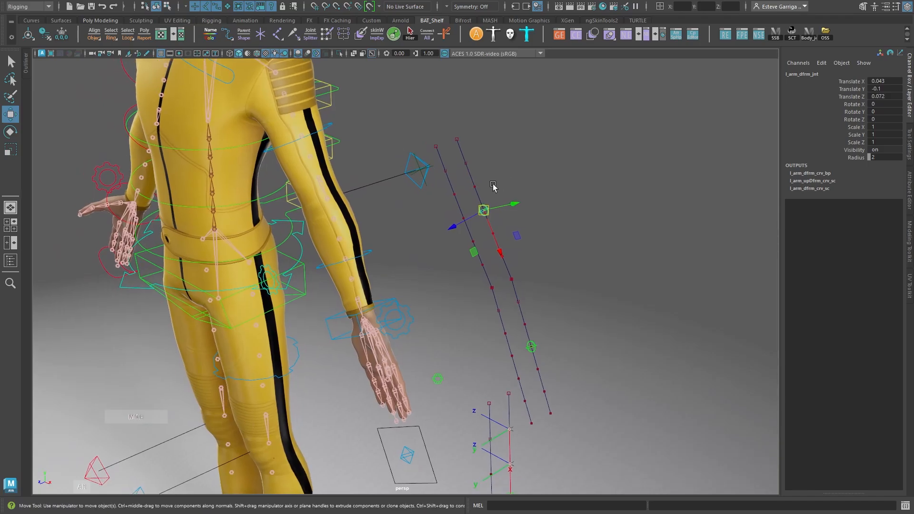
Try moving the left upper arm blend control slightly, and undo the move
left_click(328, 125)
mouse_move(301, 135)
left_mouse_down()
mouse_move(304, 122)
mouse_move(305, 142)
left_mouse_up()
key("ctrl+z")
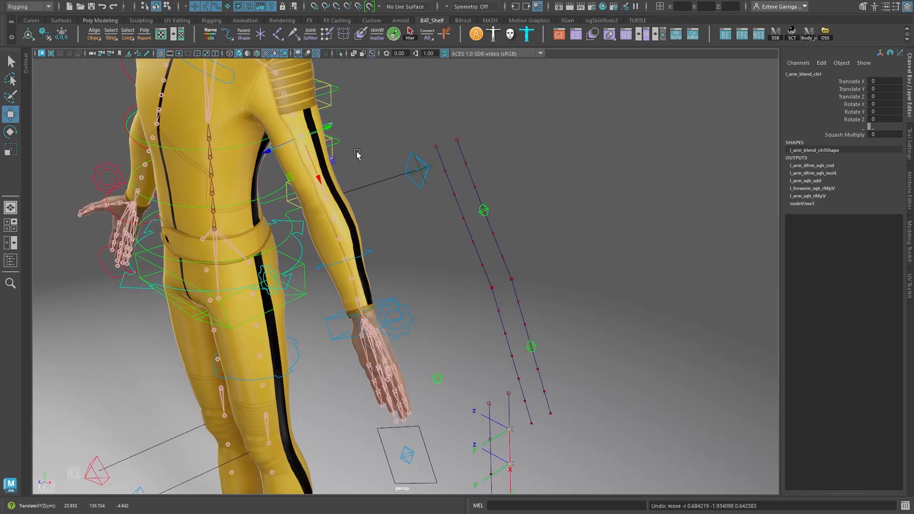
Show the Node Editor beside the viewport, with the left arm's deformation curves framed
left_click_drag(357, 153, 508, 159, "alt")
middle_click_drag(556, 157, 507, 156, "alt")
key("space")
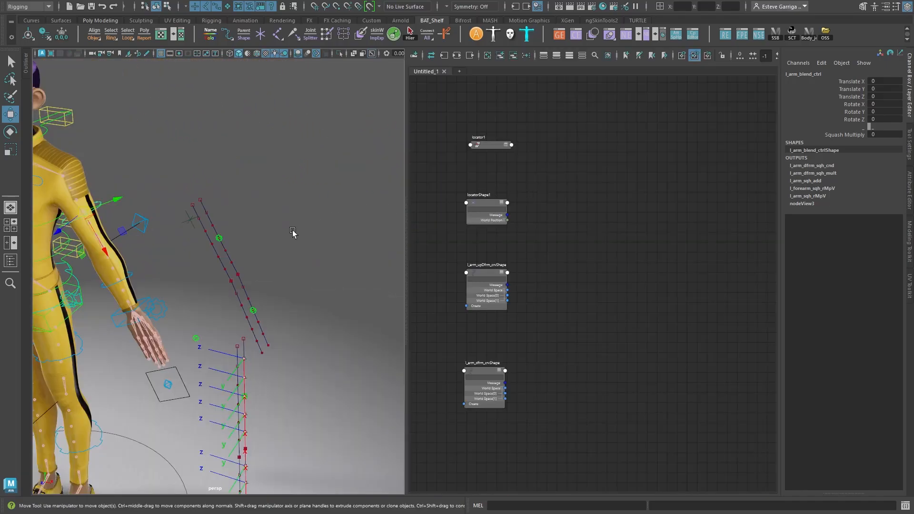
right_click_drag(293, 232, 299, 250, "alt")
middle_click_drag(299, 251, 327, 208, "alt")
left_click_drag(327, 208, 290, 223, "alt")
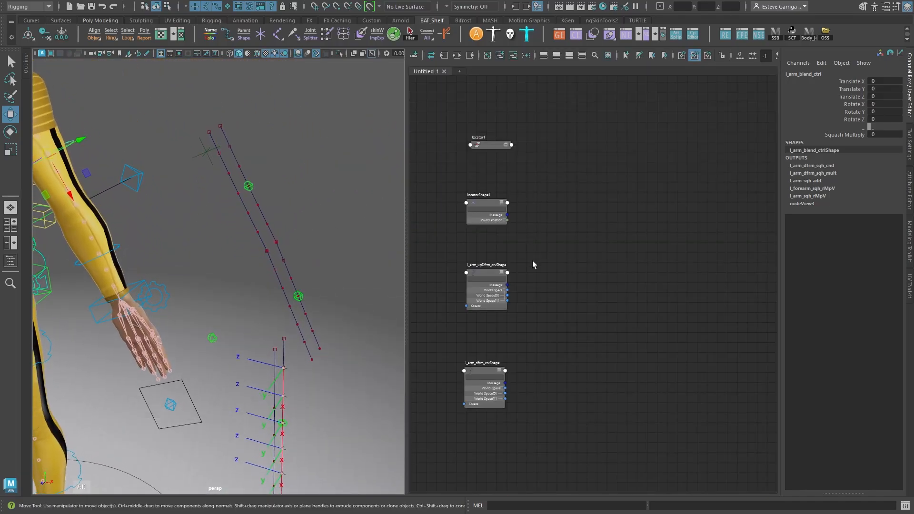
Select the l_arm_dfrm_crvShape node in the node graph, with all four nodes in view
middle_click_drag(533, 262, 537, 241, "alt")
left_click(484, 325)
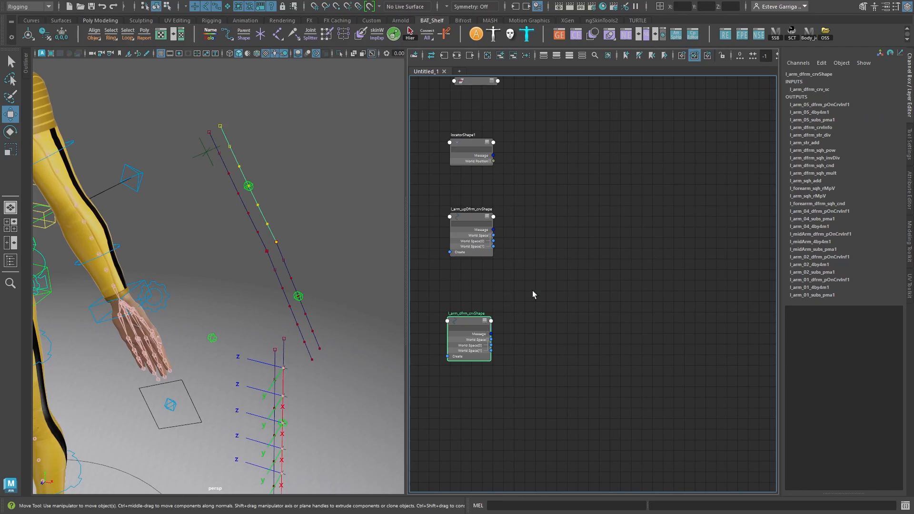
right_click_drag(532, 294, 524, 267, "alt")
right_click_drag(484, 311, 487, 294, "alt")
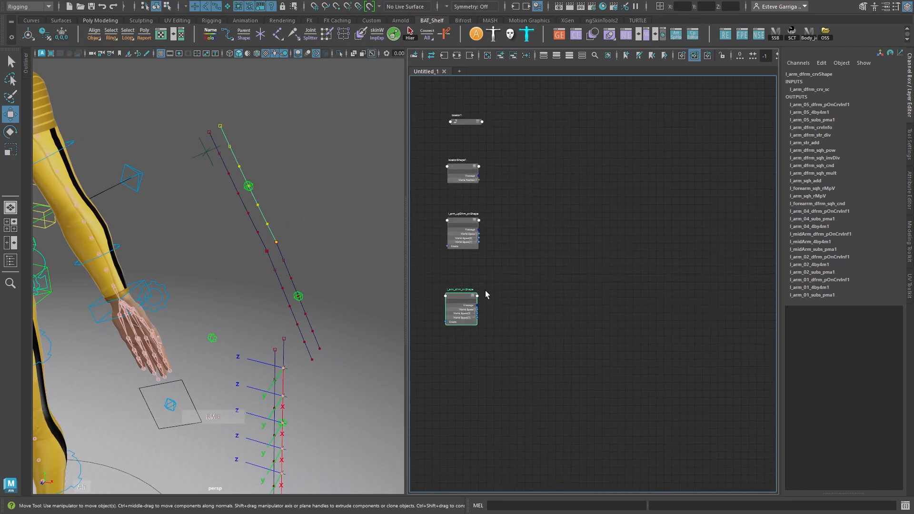
Check the other nodes by selecting l_arm_upDfrm_crvShape and locatorShape1 in the node graph
left_click(462, 233)
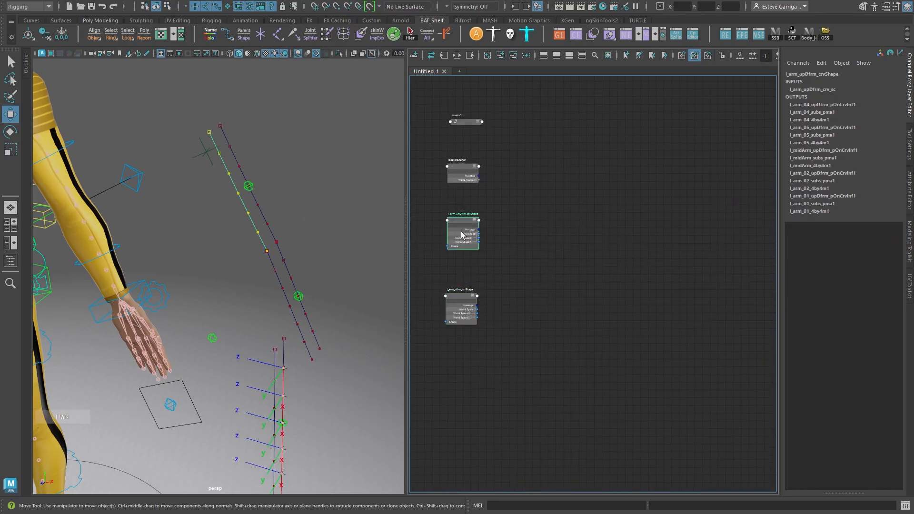
left_click(460, 167)
right_click_drag(461, 242, 476, 237, "alt")
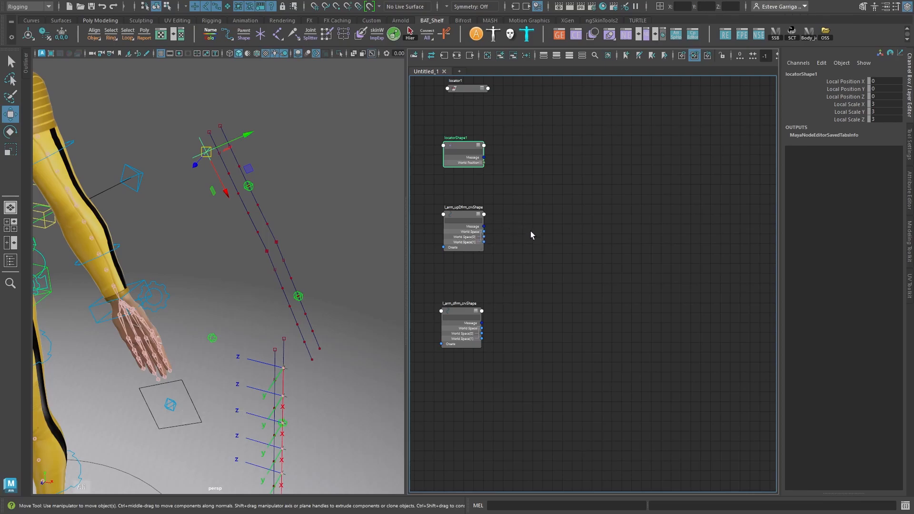
Create a joint node in the node graph, set its radius to 3, and place it well to the right of the curve nodes
scroll(532, 233, "down", 2)
left_click(579, 297)
key("Tab")
type("j")
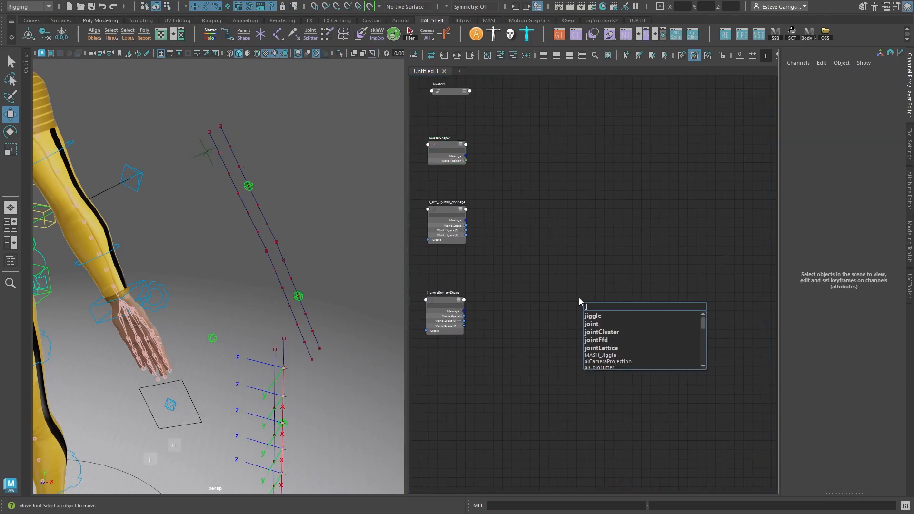
type("oint")
key("Return")
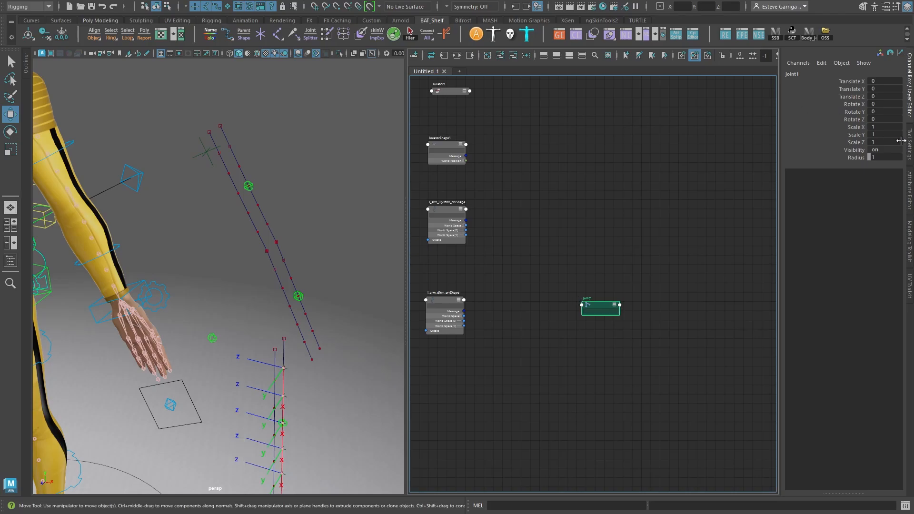
left_click(889, 156)
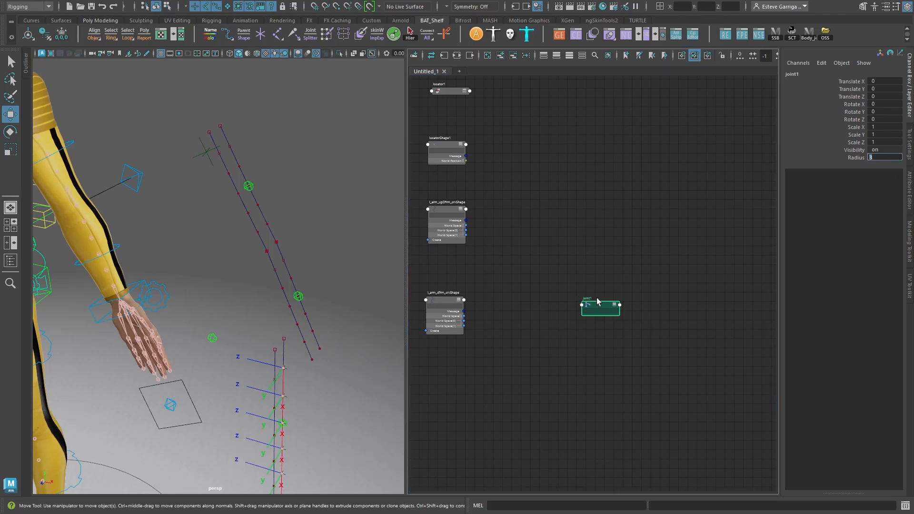
left_click_drag(598, 302, 656, 256)
scroll(573, 257, "up", 2)
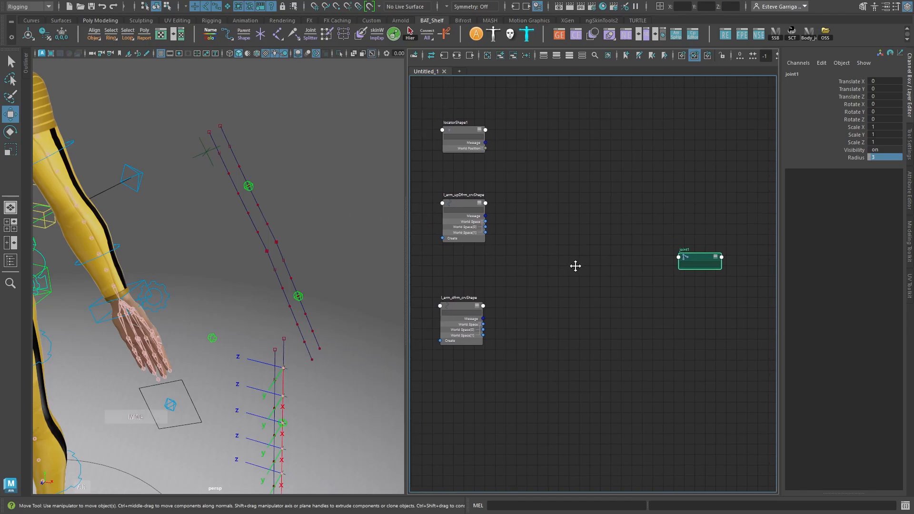
Create a pointOnCurveInfo node and place it between the l_arm_dfrm_crvShape and joint1 nodes
left_click(563, 333)
key("Tab")
type("pointon")
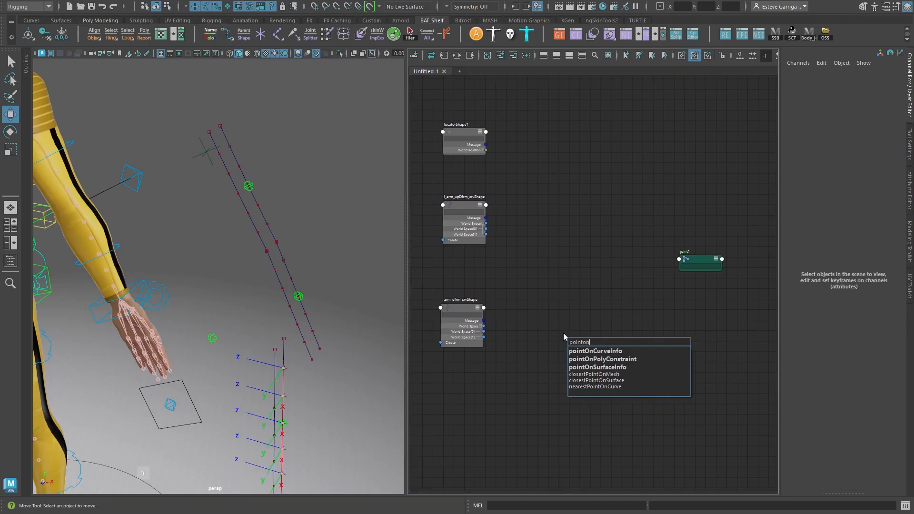
key("Return")
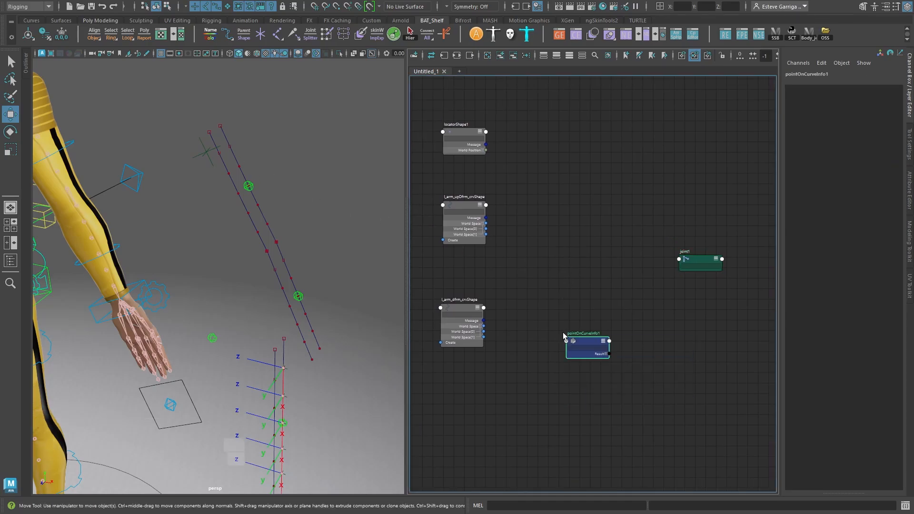
scroll(548, 291, "up", 2)
left_click_drag(596, 354, 606, 299)
middle_click_drag(606, 299, 563, 284, "alt")
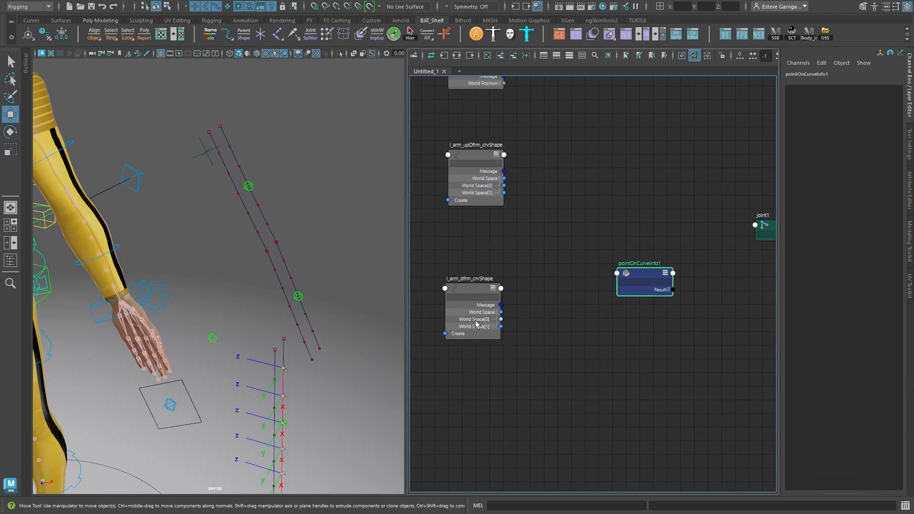
Connect World Space[0] of l_arm_dfrm_crvShape to the Input Curve of pointOnCurveInfo1
left_click_drag(620, 273, 621, 274)
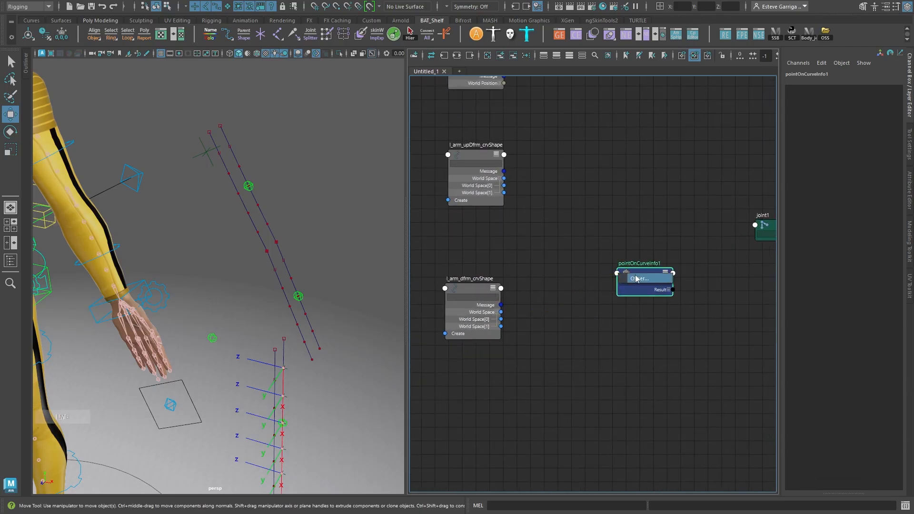
left_click(553, 162)
middle_click_drag(617, 242, 570, 259, "alt")
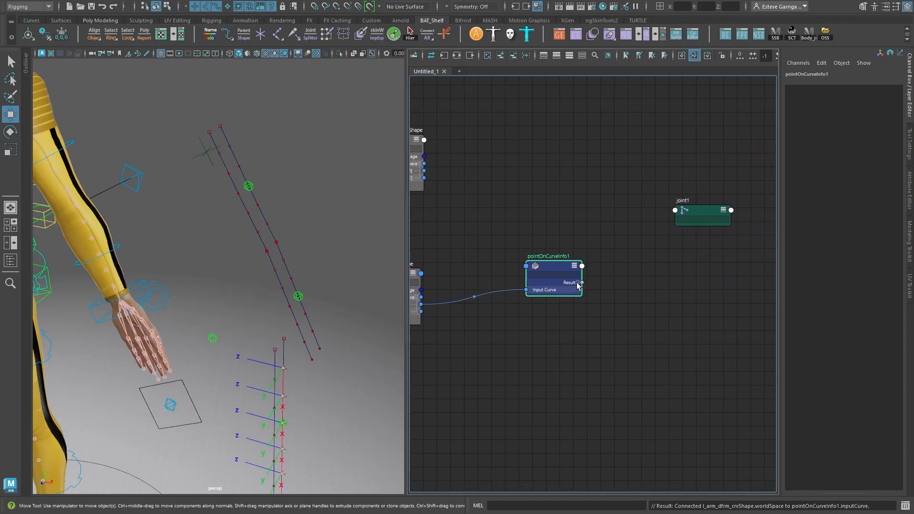
Connect the Position result of pointOnCurveInfo1 to the Translate of joint1, and select the joint1 node
left_click(578, 283)
left_click_drag(582, 290, 684, 210)
left_click(702, 239)
left_click(699, 206)
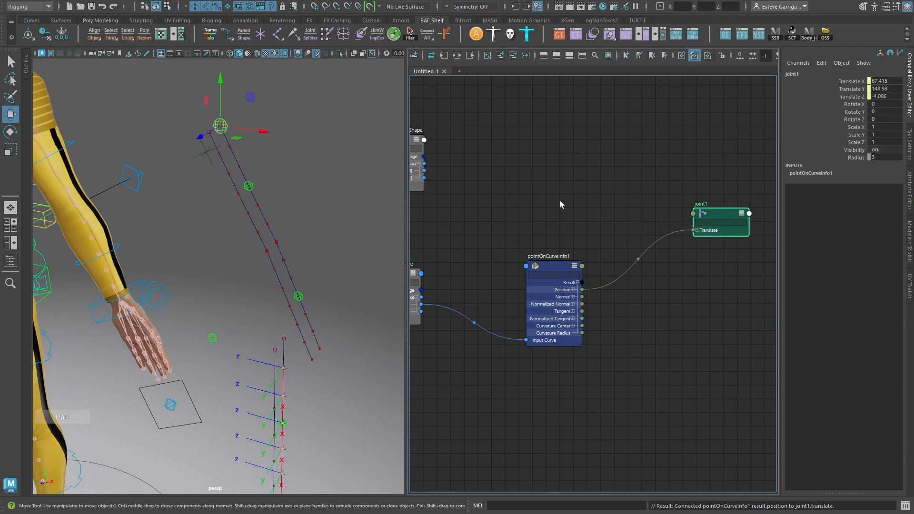
Select joint1 and display its local rotation axes in the viewport
middle_click_drag(308, 158, 313, 178, "alt")
left_click_drag(319, 174, 323, 163, "alt")
left_click(265, 158)
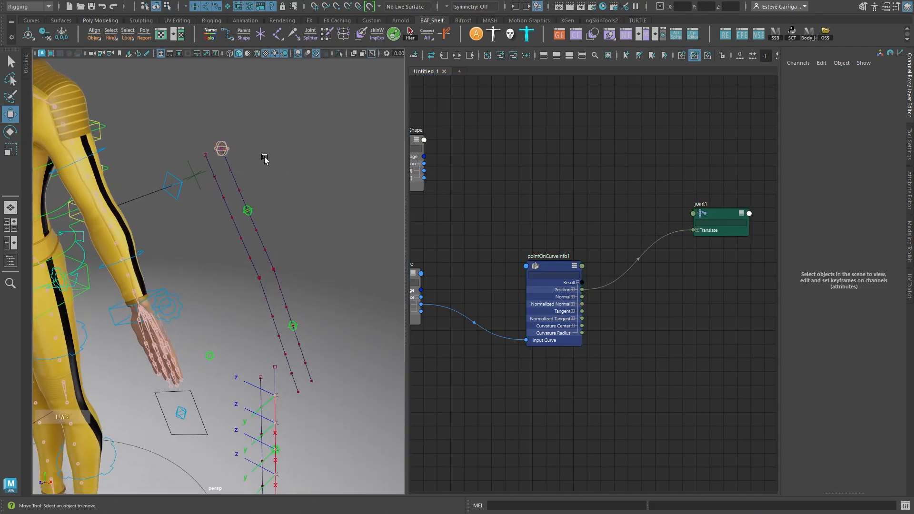
left_click(728, 215)
left_click_drag(322, 131, 323, 155)
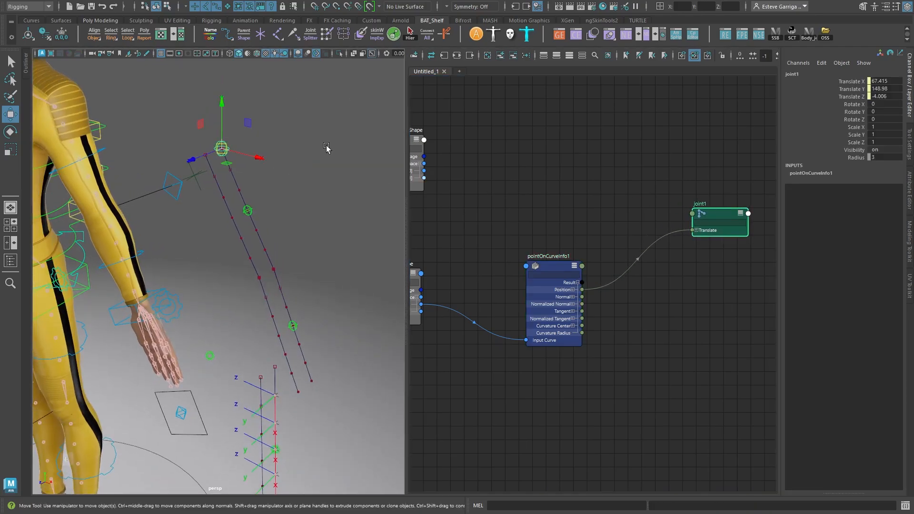
left_click(352, 162)
middle_click_drag(352, 162, 387, 145, "alt")
Try moving the l_arm_dfrm_jnt joint to test how joint1 follows the curve, and undo the move
left_click(287, 190)
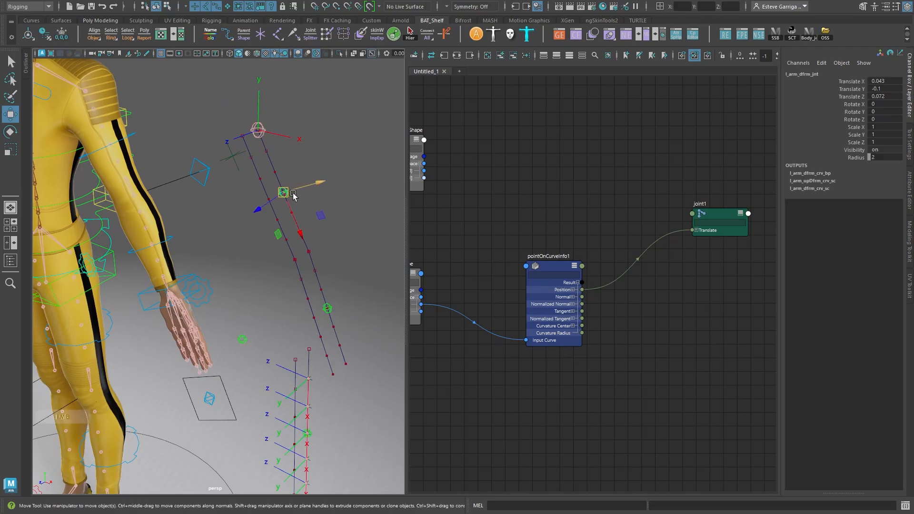
mouse_move(287, 190)
left_mouse_down()
mouse_move(316, 168)
mouse_move(330, 176)
mouse_move(291, 199)
left_mouse_up()
key("ctrl+z")
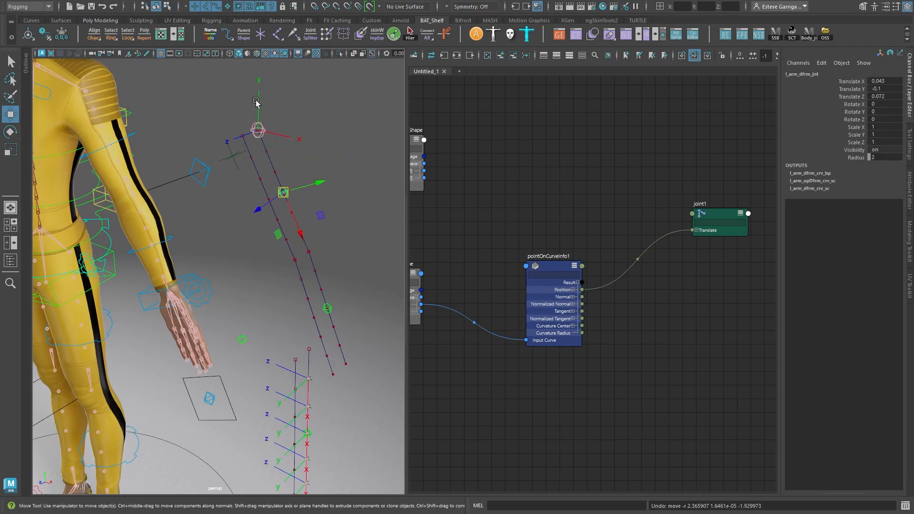
Open the attributes of pointOnCurveInfo1 and set its Parameter to 1.500
left_click(549, 248)
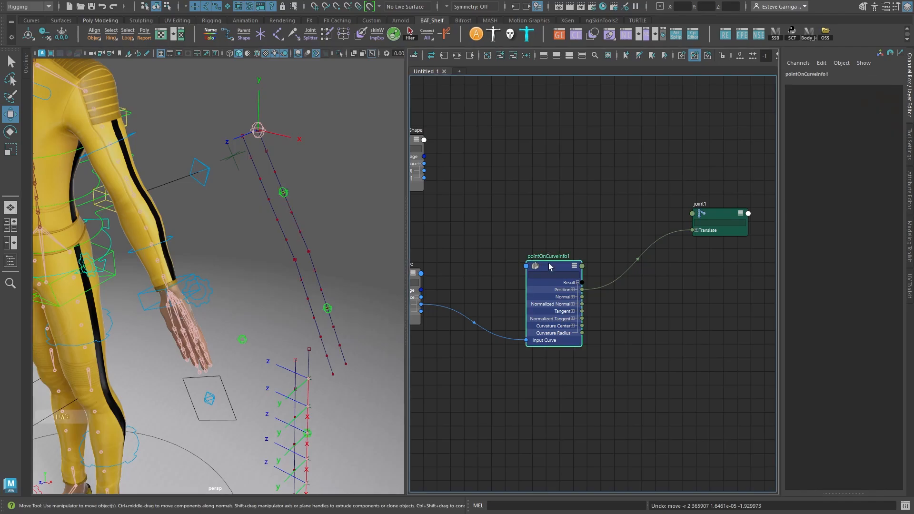
left_click_drag(550, 264, 554, 266)
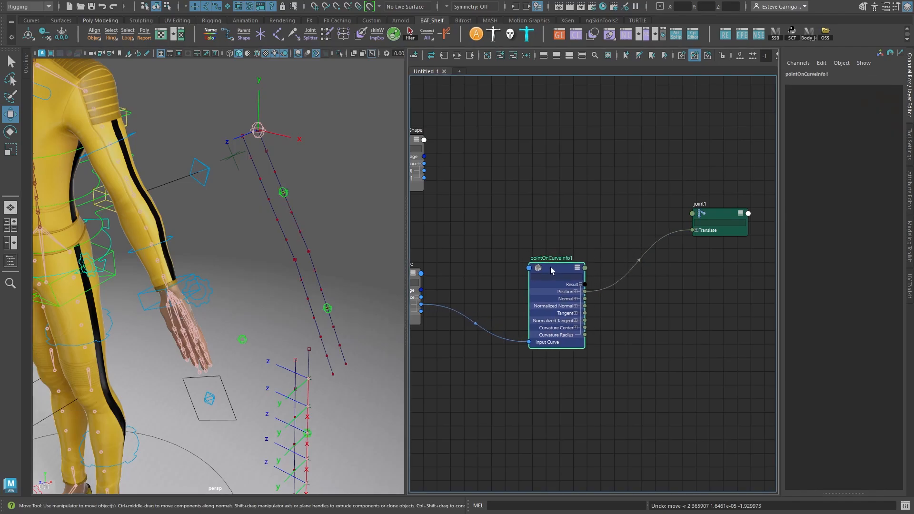
double_click(552, 271)
middle_click_drag(772, 149, 773, 149, "ctrl")
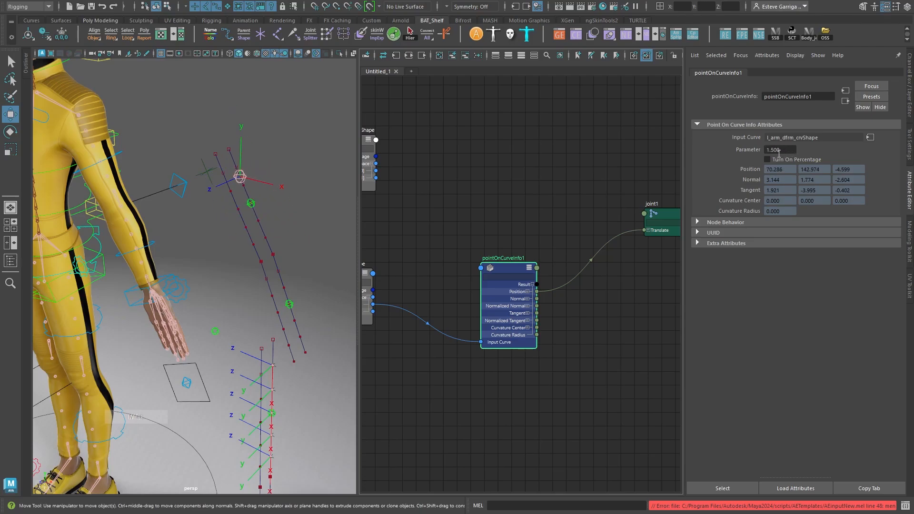
Try moving l_arm_dfrm_jnt again to test joint1 at its new curve parameter, and undo the move
left_click(253, 205)
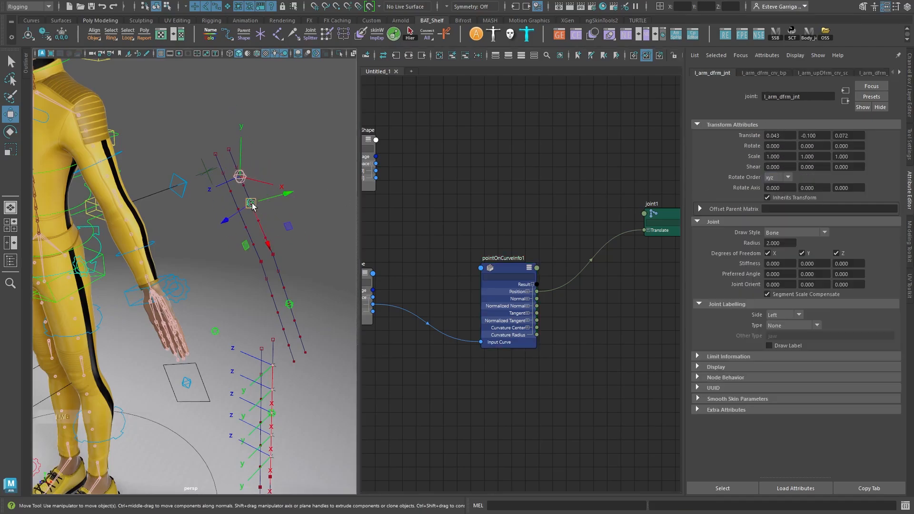
mouse_move(250, 204)
left_mouse_down()
mouse_move(283, 182)
mouse_move(251, 210)
left_mouse_up()
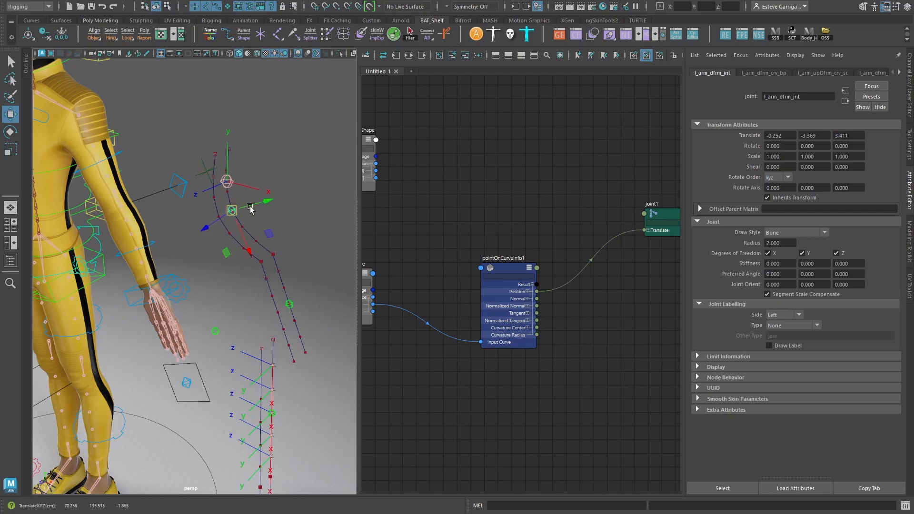
key("ctrl+z")
right_click_drag(302, 201, 270, 185, "alt")
middle_click_drag(286, 199, 280, 194, "alt")
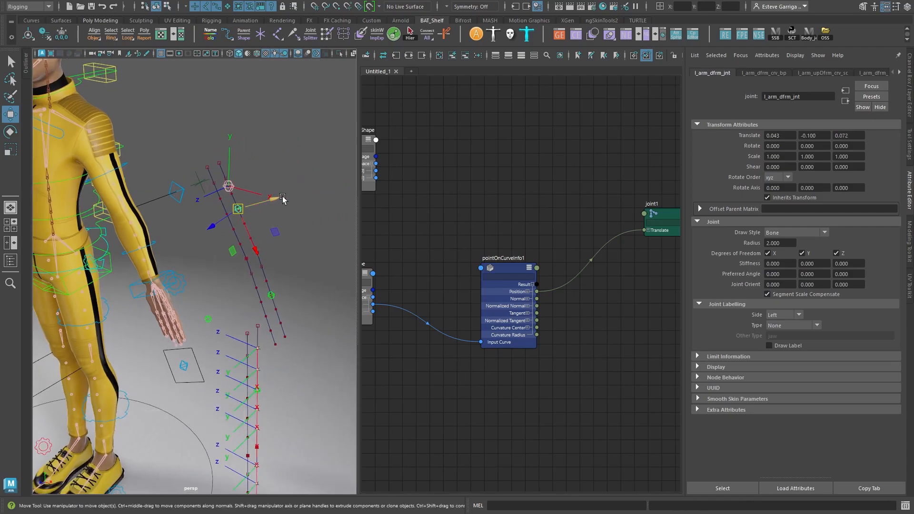
left_click(281, 171)
key("space")
left_click(293, 243)
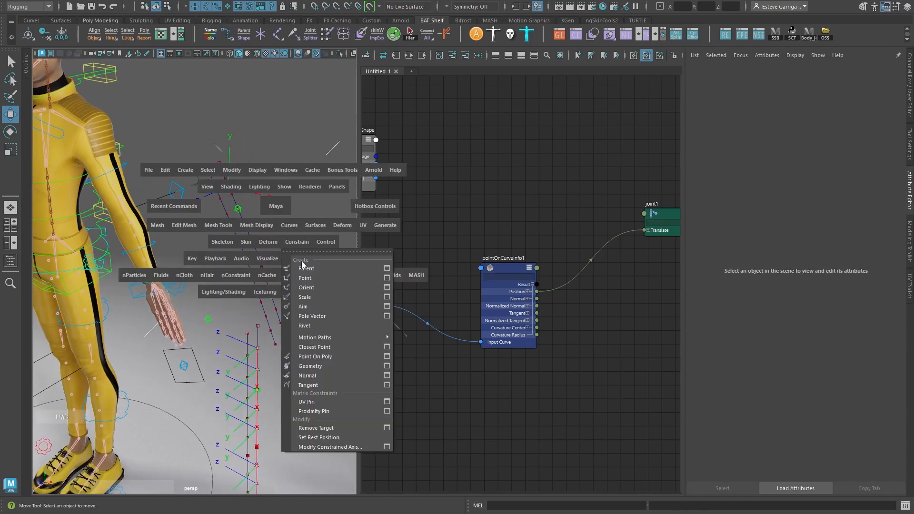
mouse_move(342, 338)
left_click_drag(412, 342, 274, 130)
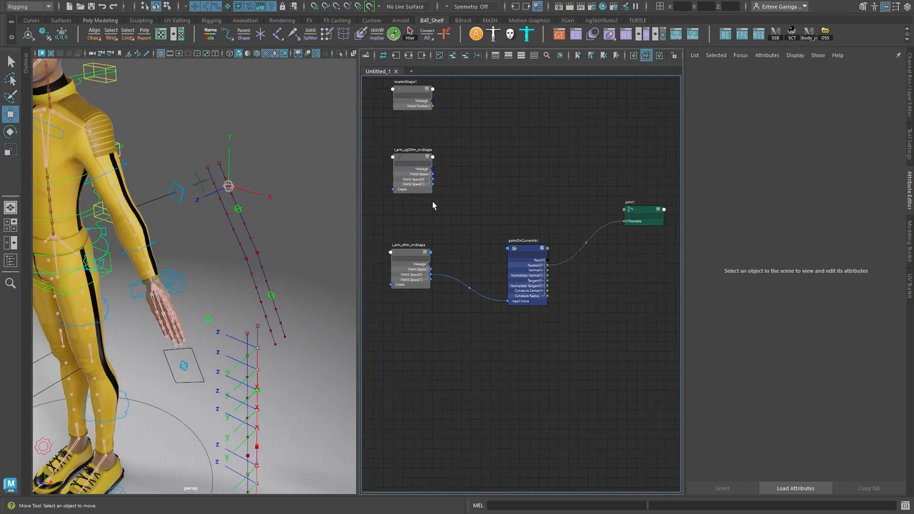
middle_click_drag(562, 197, 485, 215, "alt")
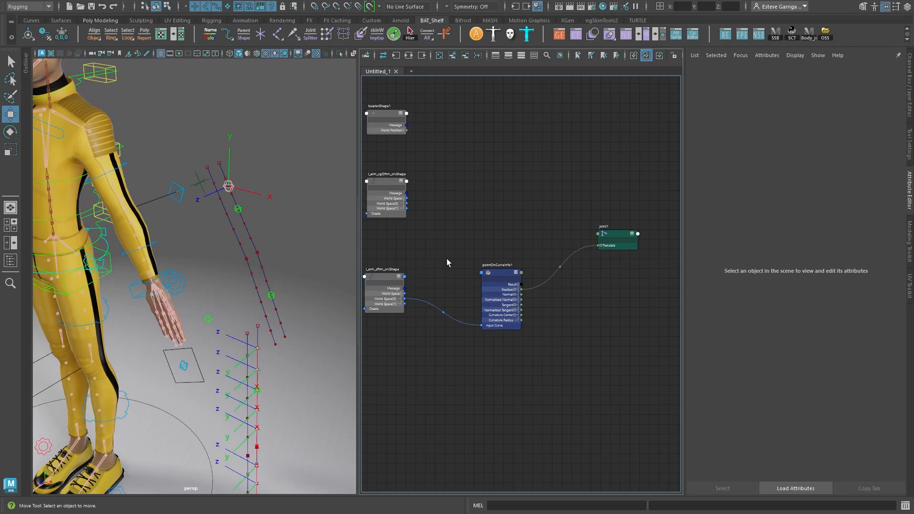
left_click_drag(267, 195, 291, 224, "alt")
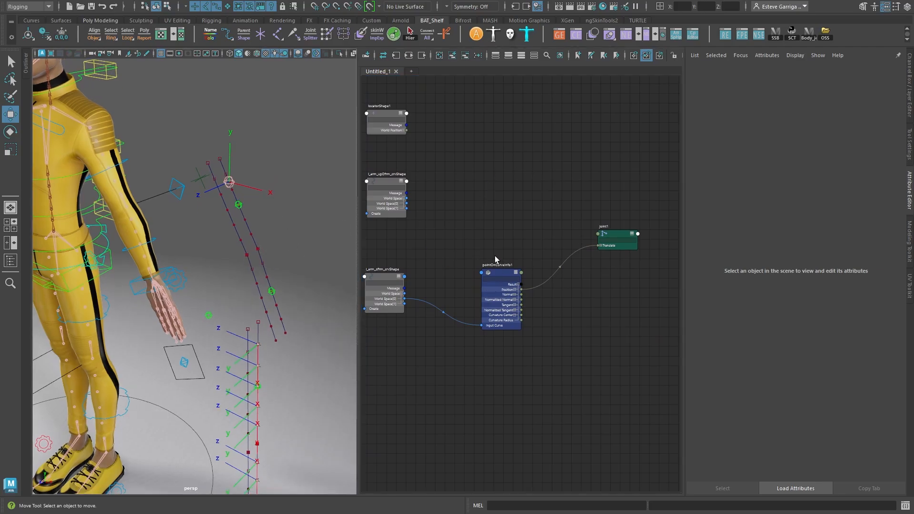
Move the pointOnCurveInfo1 and joint1 nodes slightly farther from the curve shape nodes
mouse_move(499, 271)
left_mouse_down()
mouse_move(499, 259)
mouse_move(507, 279)
left_mouse_up()
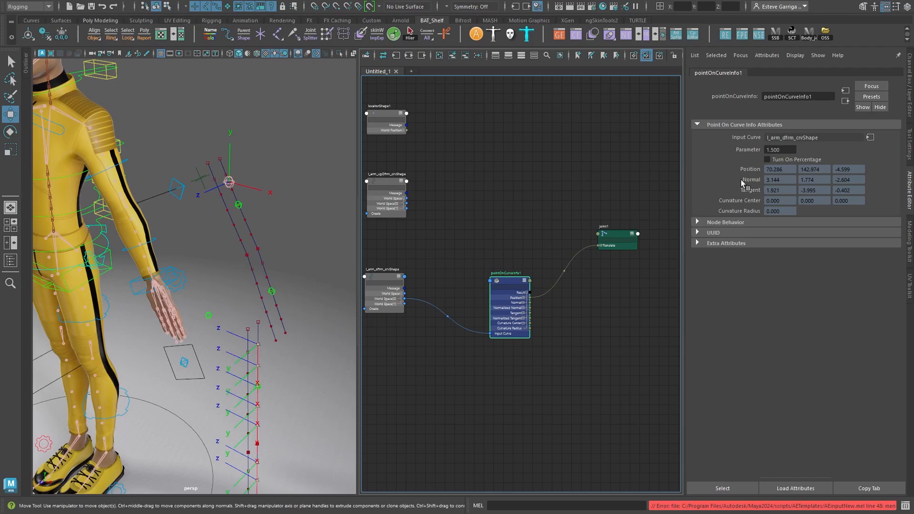
scroll(228, 177, "up", 3)
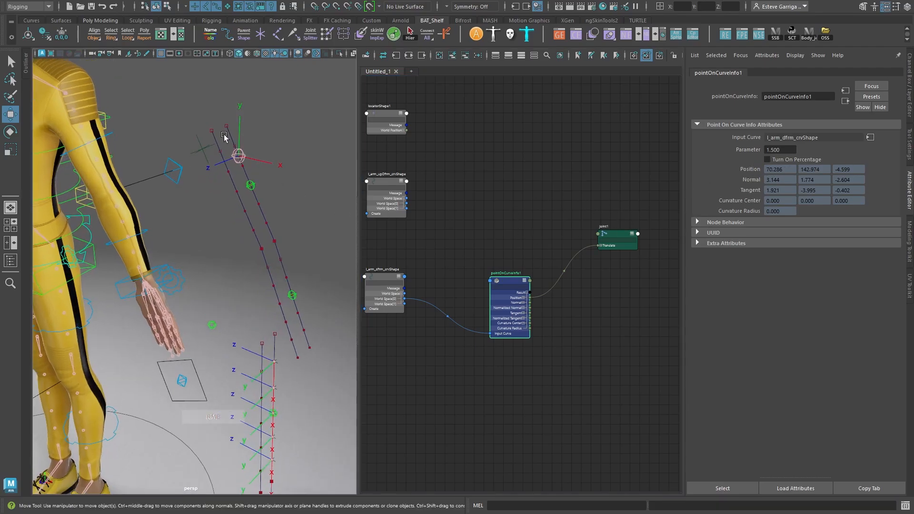
left_click_drag(623, 230, 645, 236)
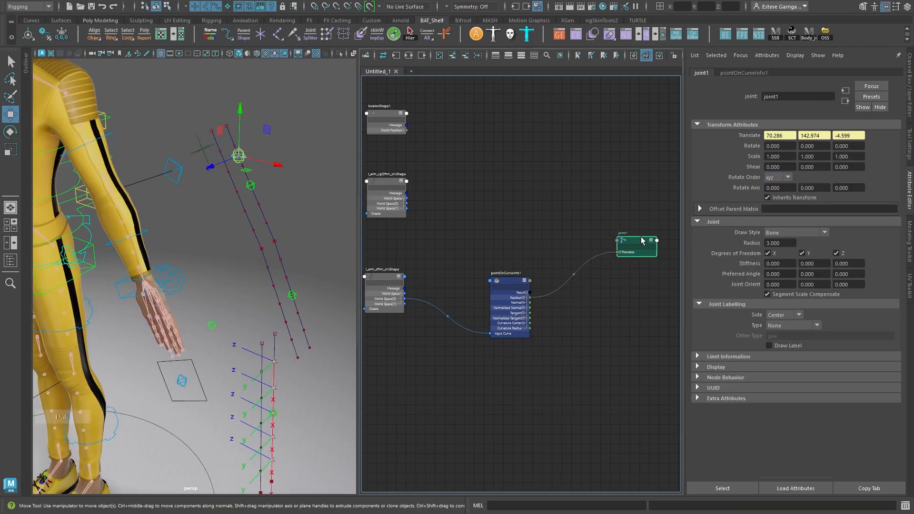
Try moving the locator beside the two arm curves along its X axis, and undo the move
left_click_drag(253, 198, 259, 210, "alt")
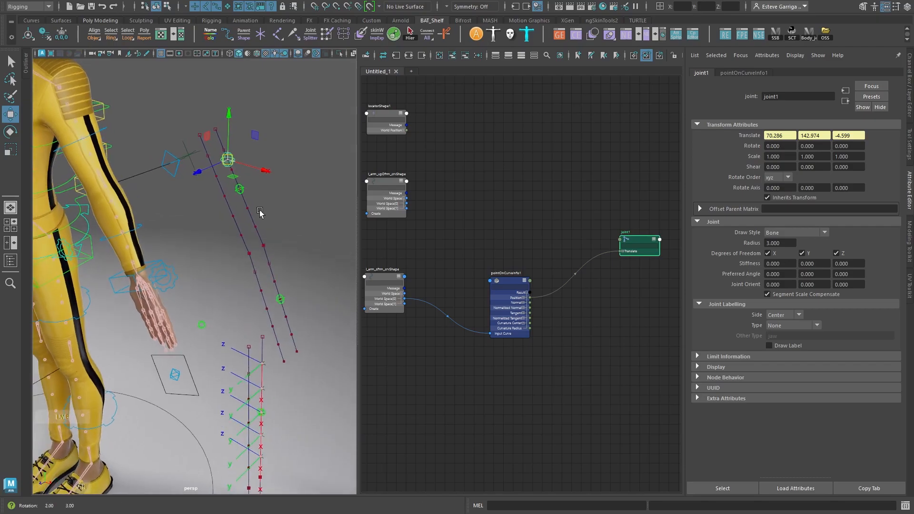
mouse_move(196, 167)
left_mouse_down("alt")
mouse_move(192, 146)
mouse_move(201, 169)
mouse_move(187, 163)
left_mouse_up("alt")
left_click(205, 171)
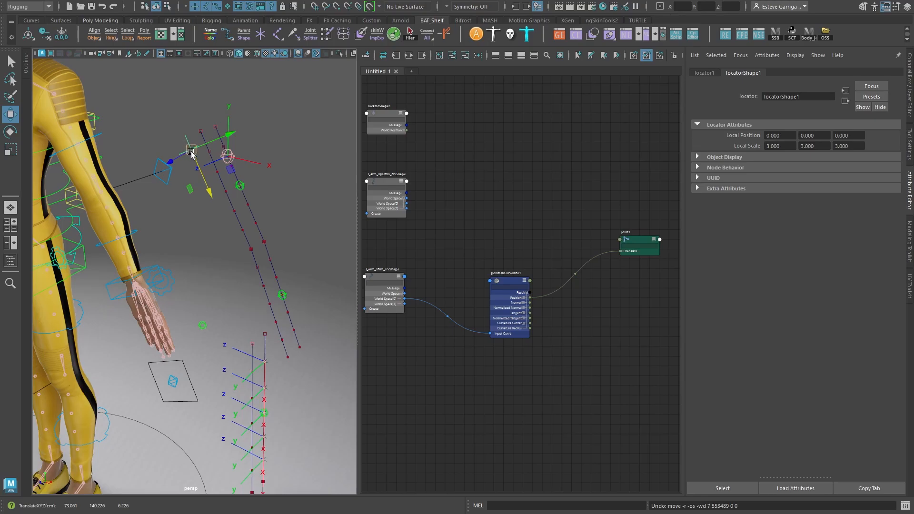
Move the pointOnCurveInfo1 node farther right in the graph to make room beside the curve nodes
middle_click_drag(494, 150, 536, 177, "alt")
right_click_drag(535, 176, 523, 189, "alt")
middle_click_drag(523, 189, 500, 193, "alt")
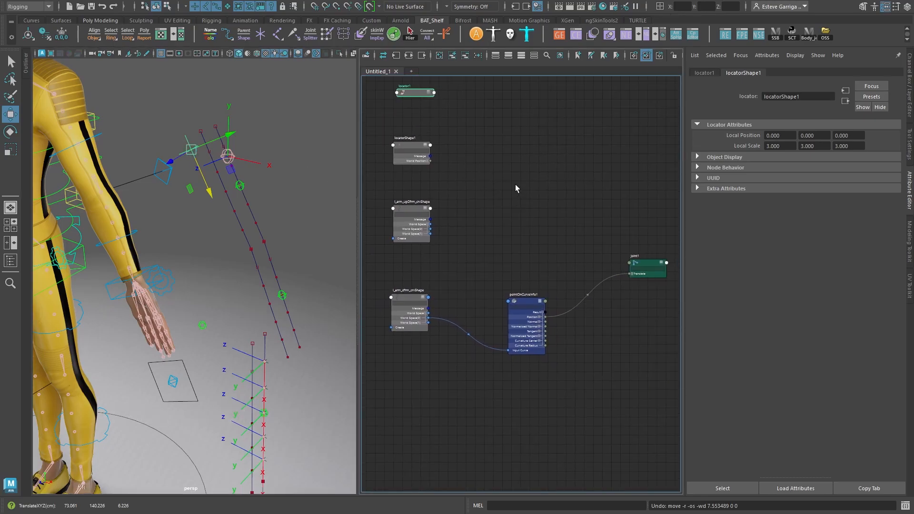
left_click_drag(526, 313, 547, 305)
scroll(543, 244, "up", 2)
middle_click_drag(544, 263, 549, 273, "alt")
Create a nearestPointOnCurve node between the curve shape nodes and joint1
left_click(510, 273)
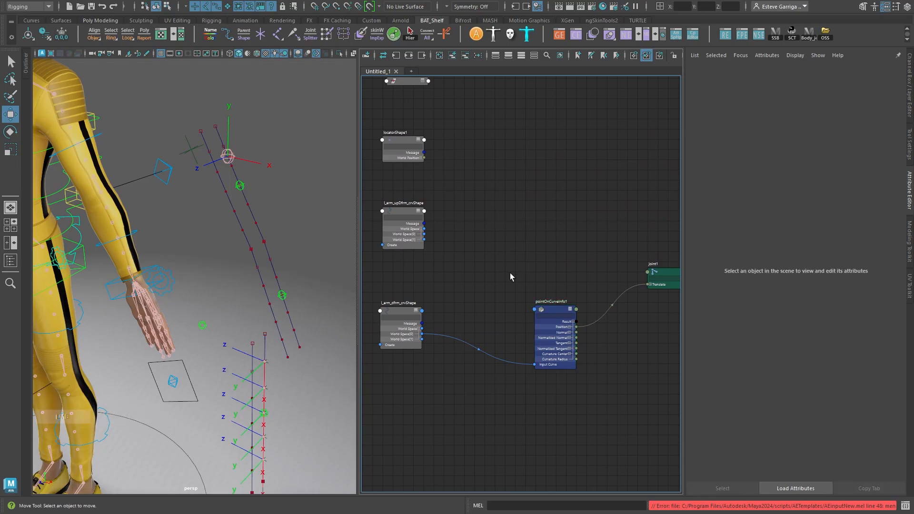
key("Tab")
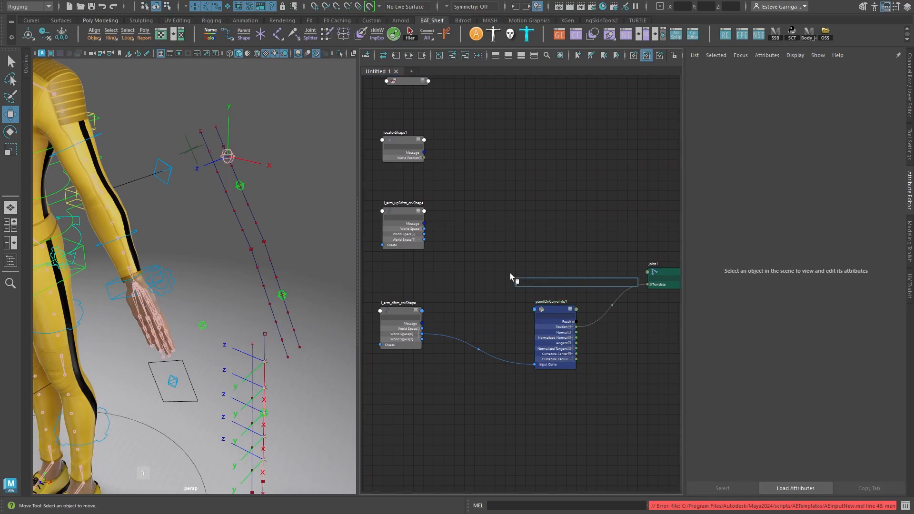
type("near")
key("Return")
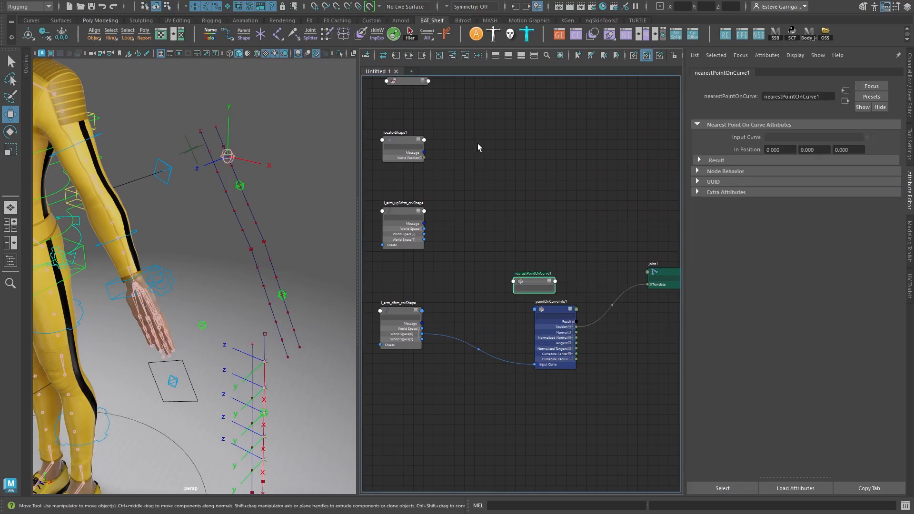
Move the nearestPointOnCurve1 node up and connect l_arm_dfrm_crvShape's World Space[0] to its inputCurve
left_click_drag(527, 278, 525, 187)
scroll(506, 195, "up", 1)
middle_click_drag(507, 196, 536, 177, "alt")
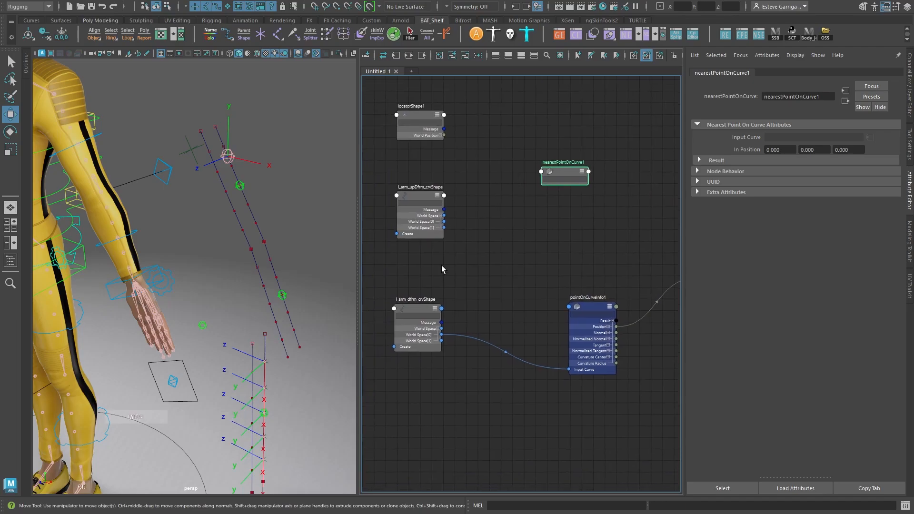
left_click_drag(442, 335, 541, 174)
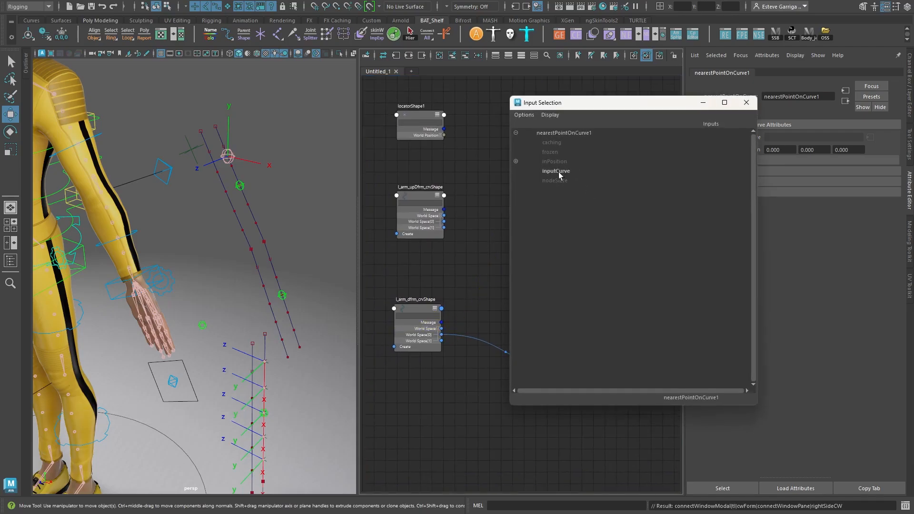
left_click(559, 173)
Connect locatorShape1's World Position[0] output to the inPosition attribute of nearestPointOnCurve1
left_click(423, 119)
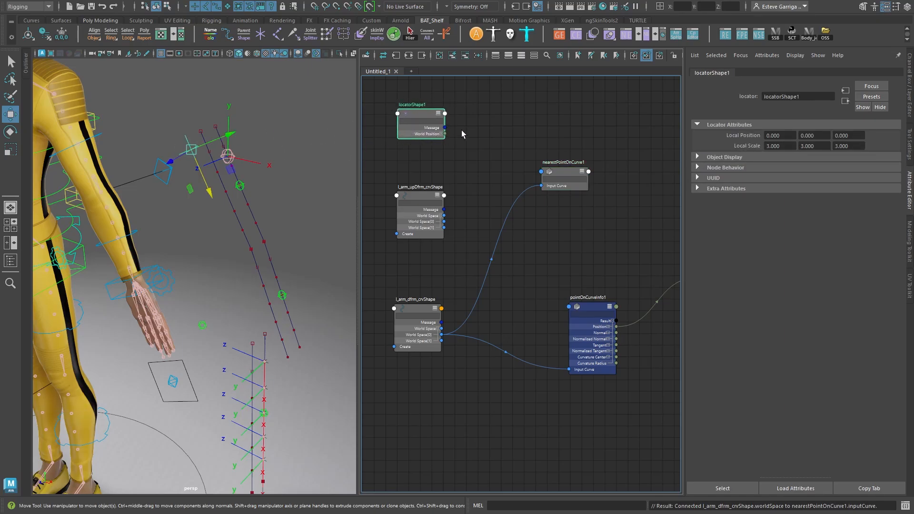
left_click(441, 134)
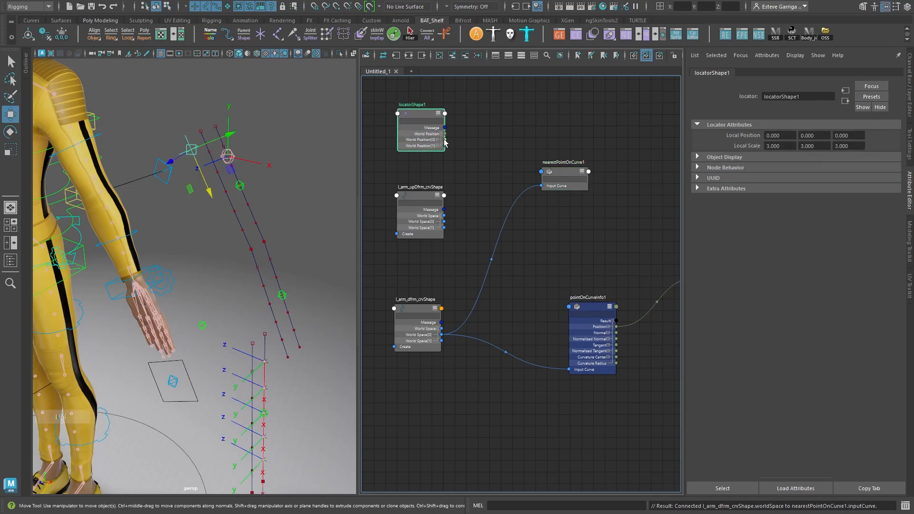
left_click_drag(488, 152, 554, 180)
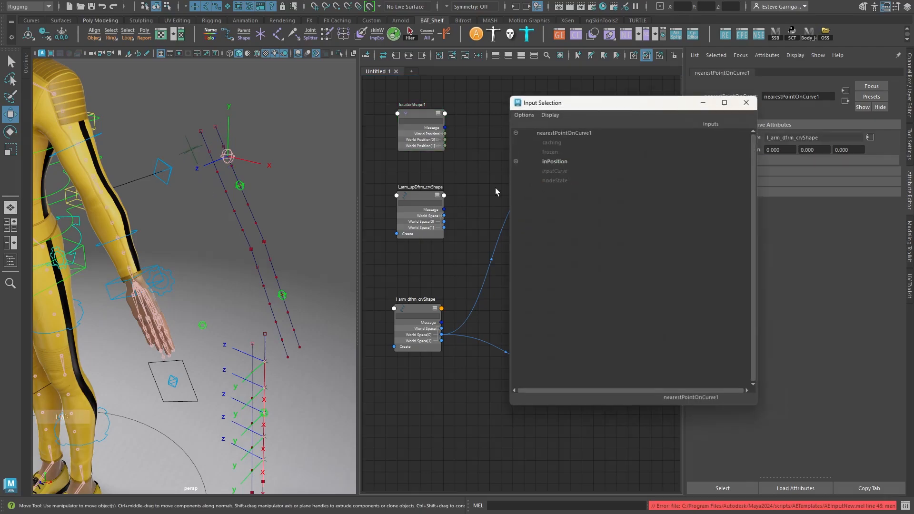
left_click(558, 162)
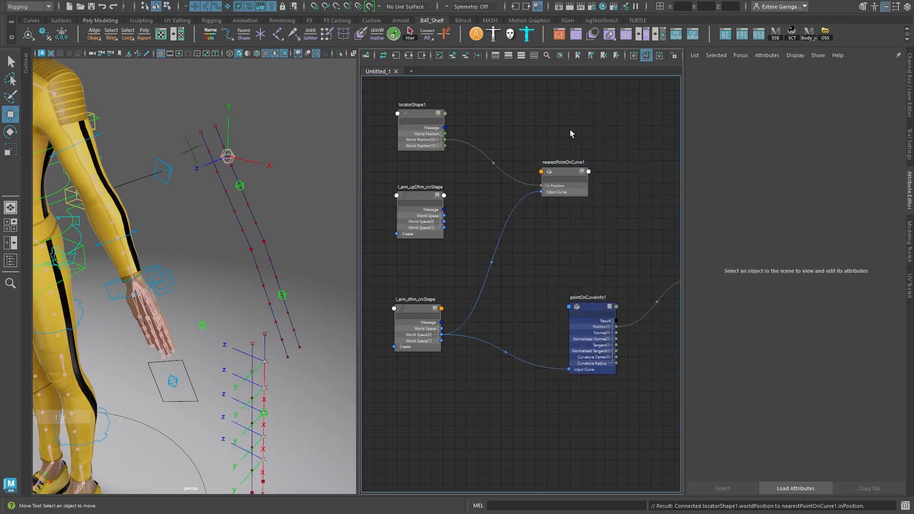
Shift the pointOnCurveInfo1 and joint1 nodes farther away and connect nearestPointOnCurve1's result Parameter to pointOnCurveInfo1's parameter
left_click_drag(501, 227, 614, 296)
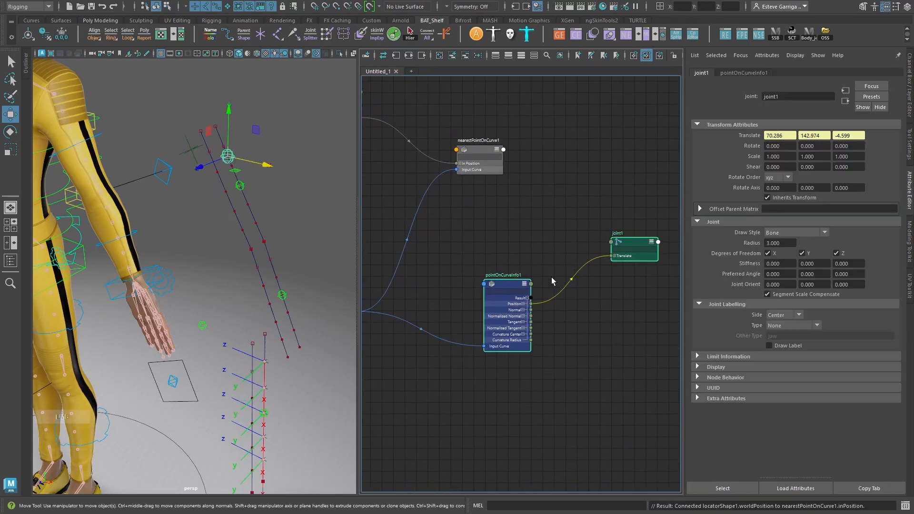
left_click_drag(517, 284, 625, 287)
left_click(503, 150)
mouse_move(524, 156)
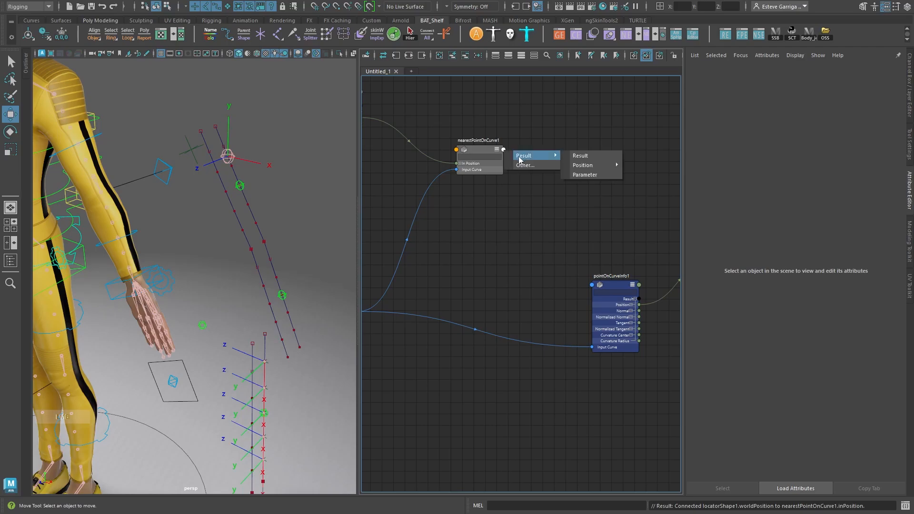
left_click(588, 174)
left_click(592, 286)
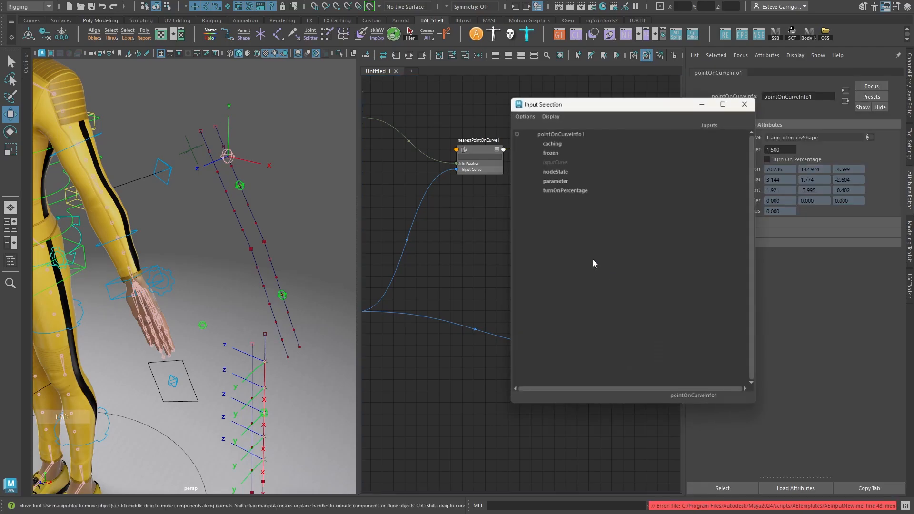
left_click(556, 184)
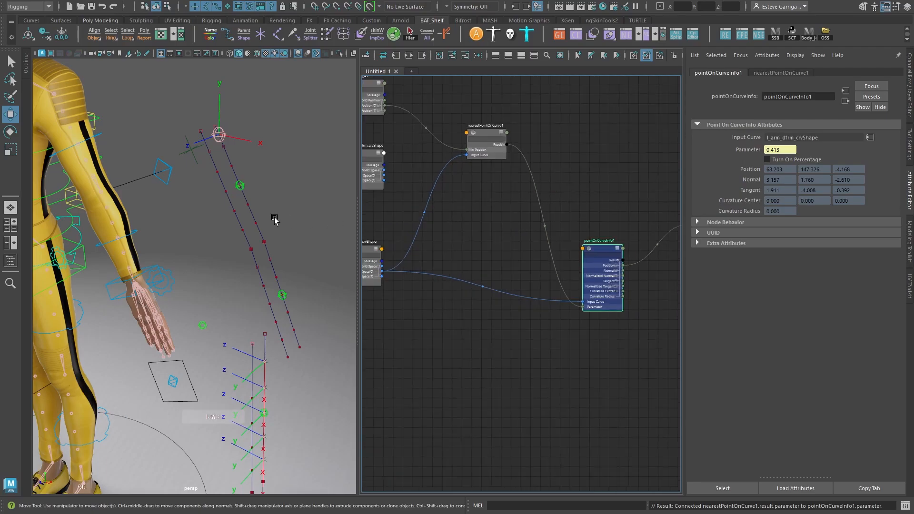
Move the locator slightly down beside the two arm curves to test how joint1 follows the curve
left_click(200, 169)
left_click_drag(200, 169, 207, 186)
right_click_drag(574, 138, 529, 120, "alt")
middle_click_drag(602, 151, 551, 146, "alt")
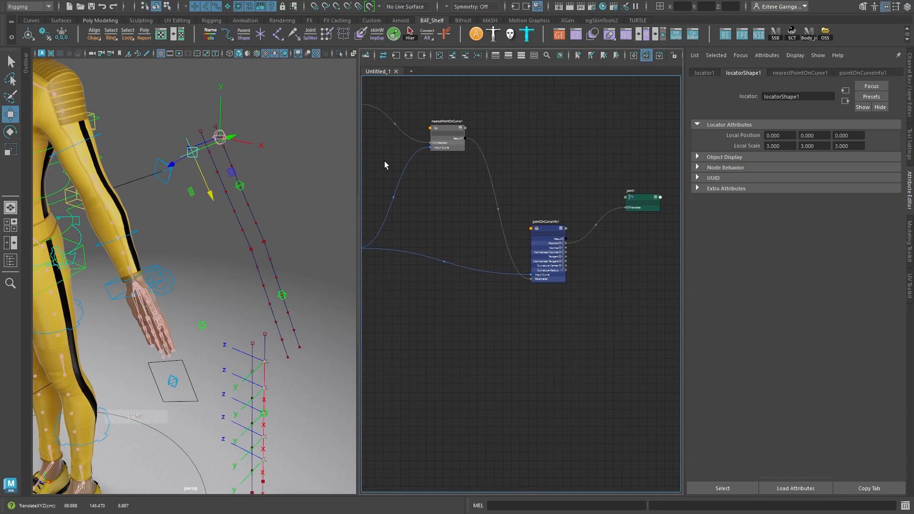
Try bending the arm curves with the upper deformation joint and sliding the locator along them, and undo the test moves
middle_click_drag(244, 186, 274, 197, "alt")
left_click(273, 199)
left_click_drag(273, 199, 302, 189, "alt")
left_click(238, 188)
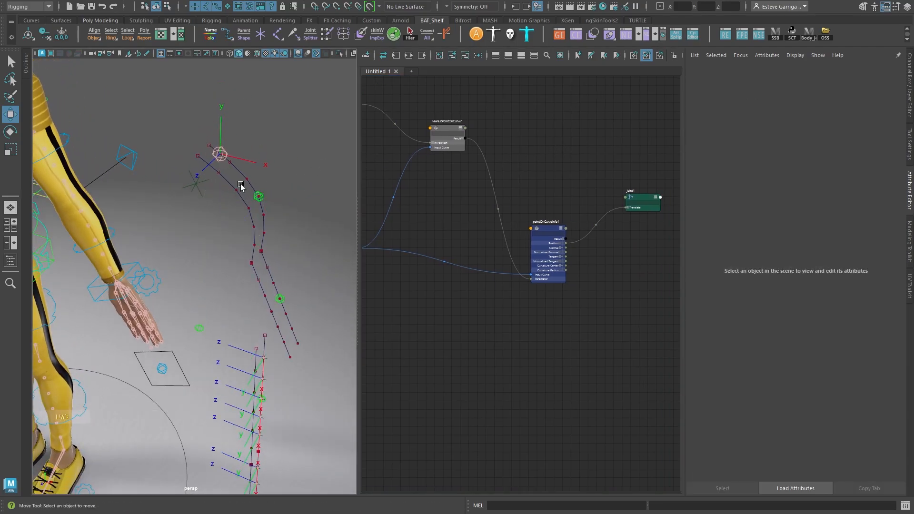
left_click(197, 190)
left_click_drag(237, 194, 276, 284)
key("ctrl+z")
key("ctrl+z")
key("ctrl+z")
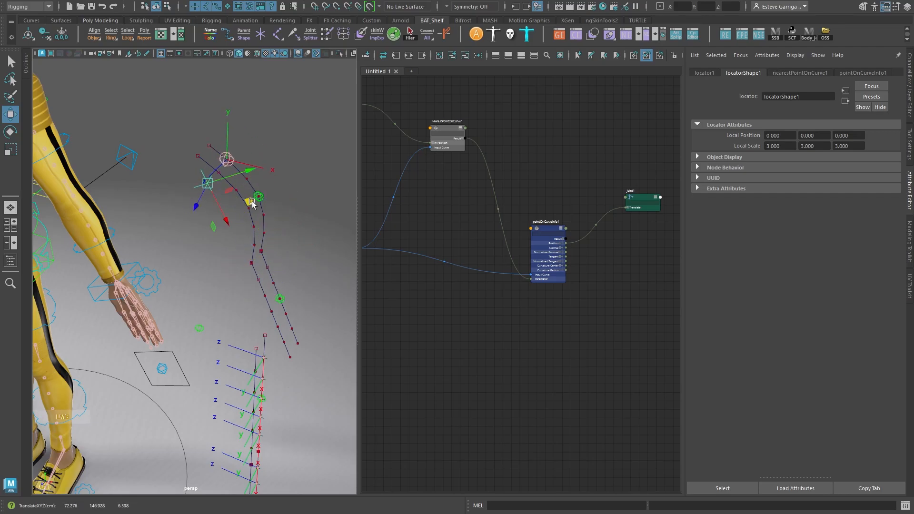
key("ctrl+z")
left_click_drag(302, 225, 222, 160, "alt")
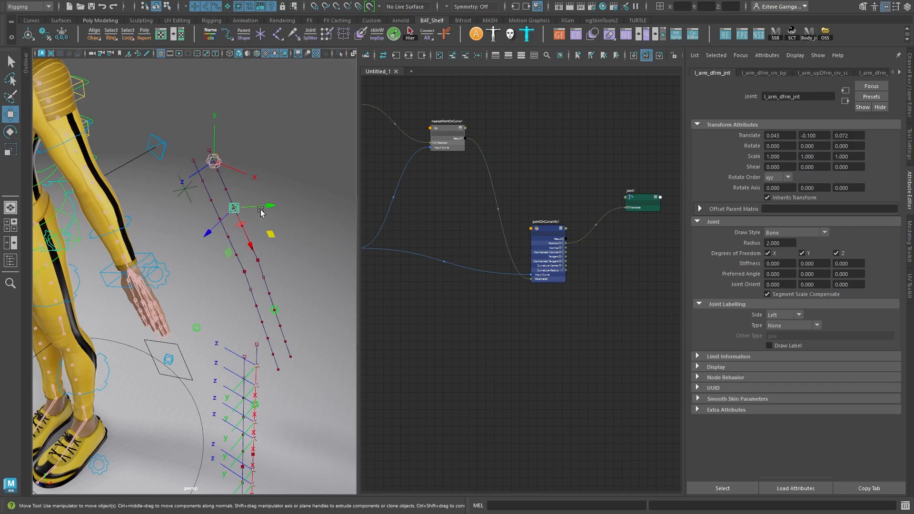
left_click_drag(272, 237, 247, 171, "alt")
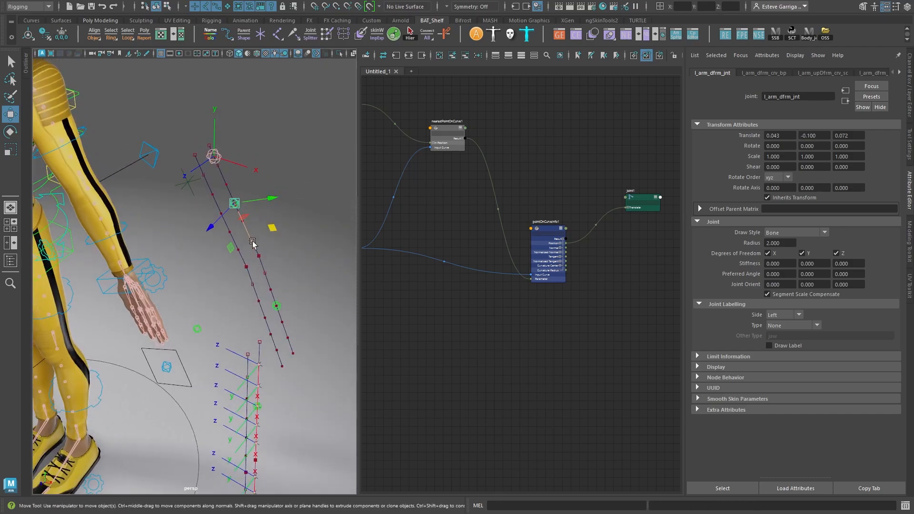
Spread the pointOnCurveInfo1 and joint1 nodes apart to make room between them in the graph
middle_click_drag(549, 218, 517, 203, "alt")
left_click(614, 238)
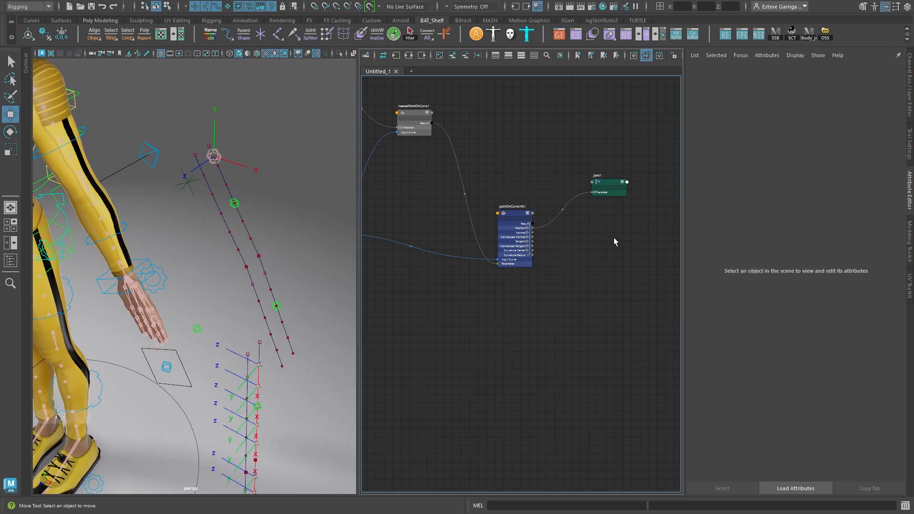
left_click_drag(514, 214, 466, 211)
middle_click_drag(484, 178, 451, 177, "alt")
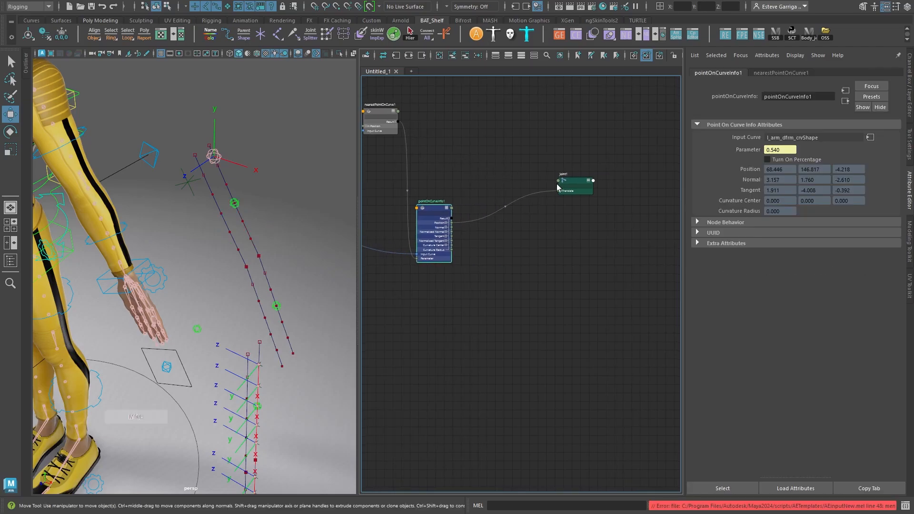
left_click_drag(577, 182, 602, 192)
middle_click_drag(510, 176, 528, 155, "alt")
middle_click_drag(525, 191, 503, 207, "alt")
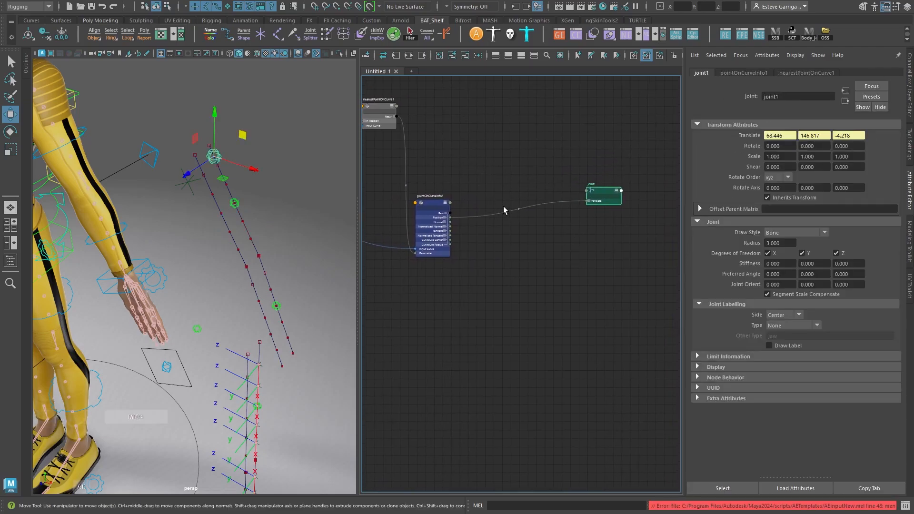
right_click_drag(504, 206, 518, 215, "alt")
Create a fourByFourMatrix node and place it between the pointOnCurveInfo1 and joint1 nodes
left_click(523, 335)
key("Tab")
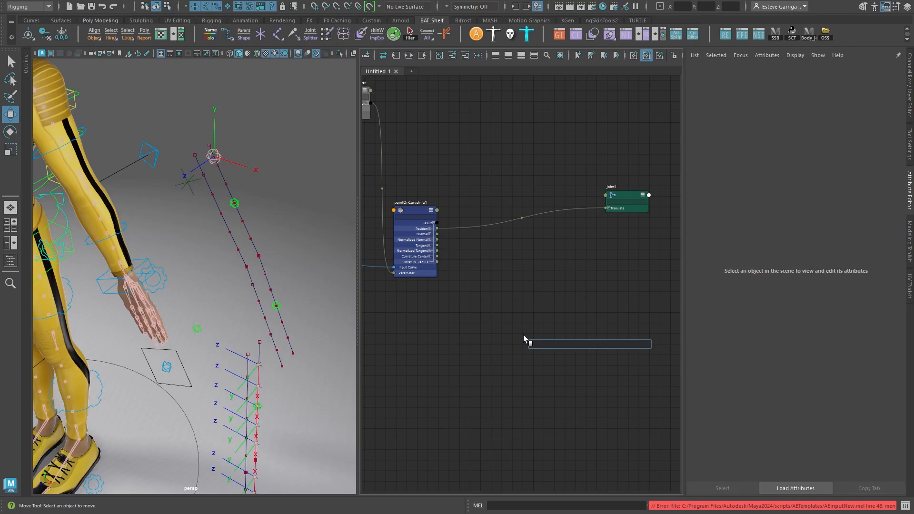
type("fou")
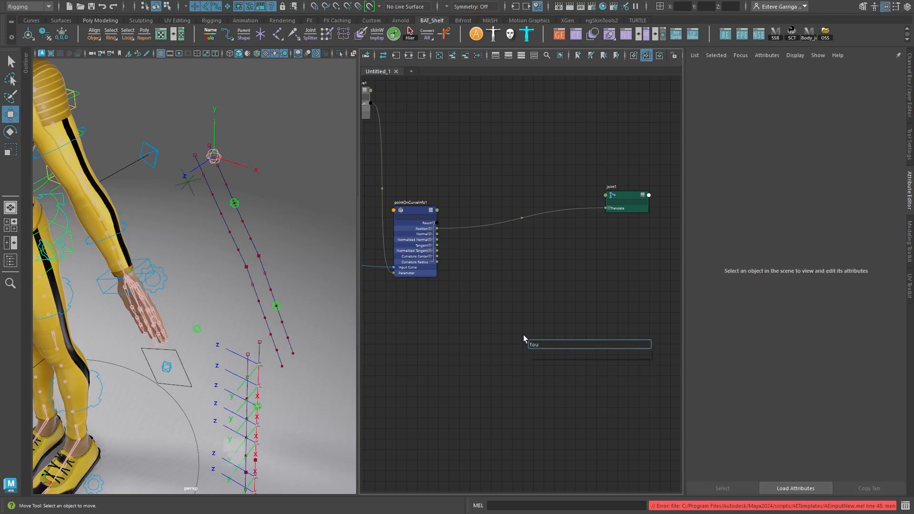
key("Return")
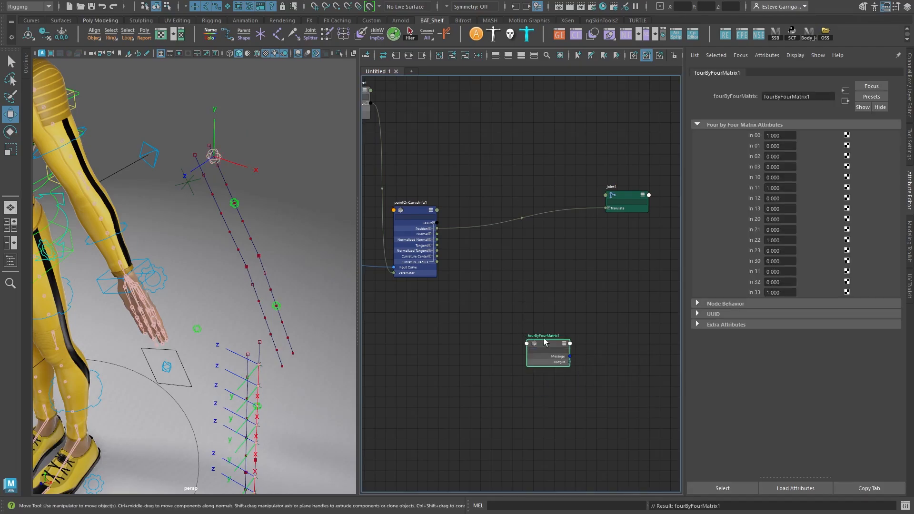
left_click_drag(544, 343, 522, 246)
scroll(544, 216, "up", 2)
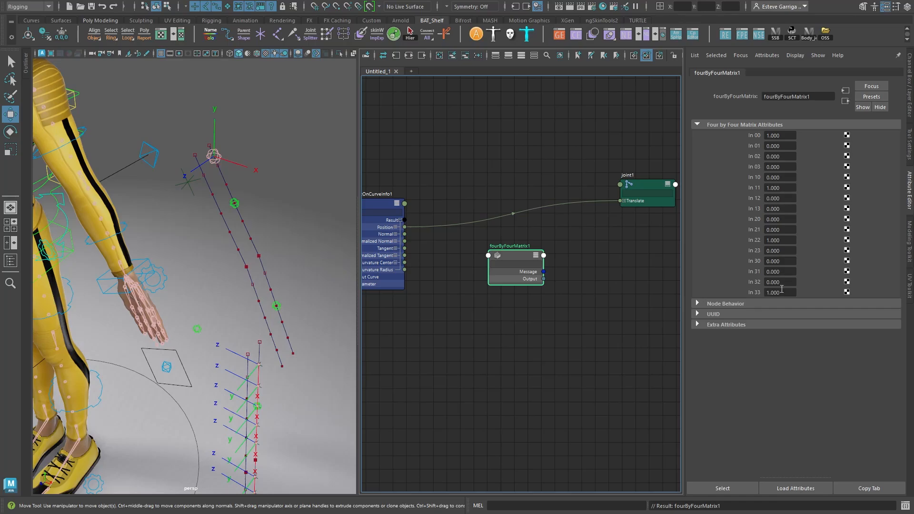
middle_click_drag(503, 234, 516, 216, "alt")
left_click_drag(524, 232, 519, 233)
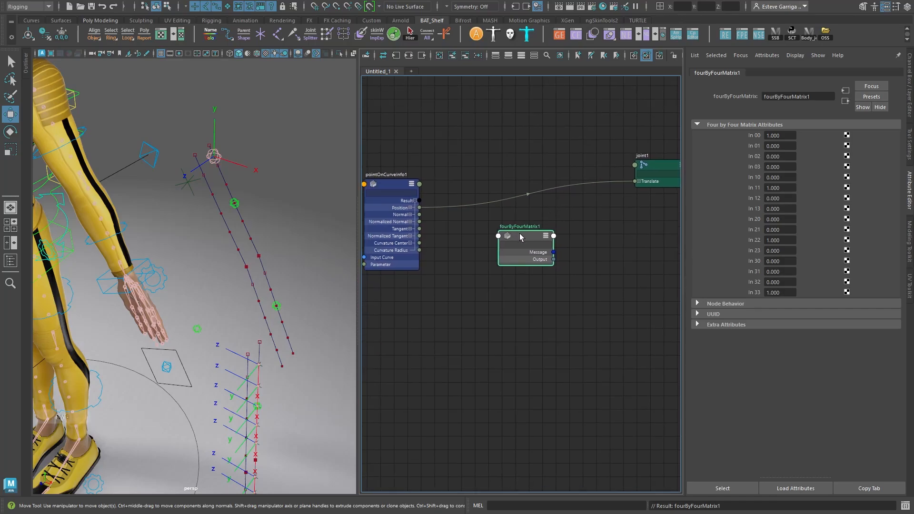
Show all attributes of fourByFourMatrix1 and connect pointOnCurveInfo1's Position X, Y and Z to In 30, In 31 and In 32
middle_click_drag(461, 218, 482, 199, "alt")
right_click_drag(540, 220, 533, 339)
middle_click_drag(440, 194, 466, 184, "alt")
left_click(455, 179)
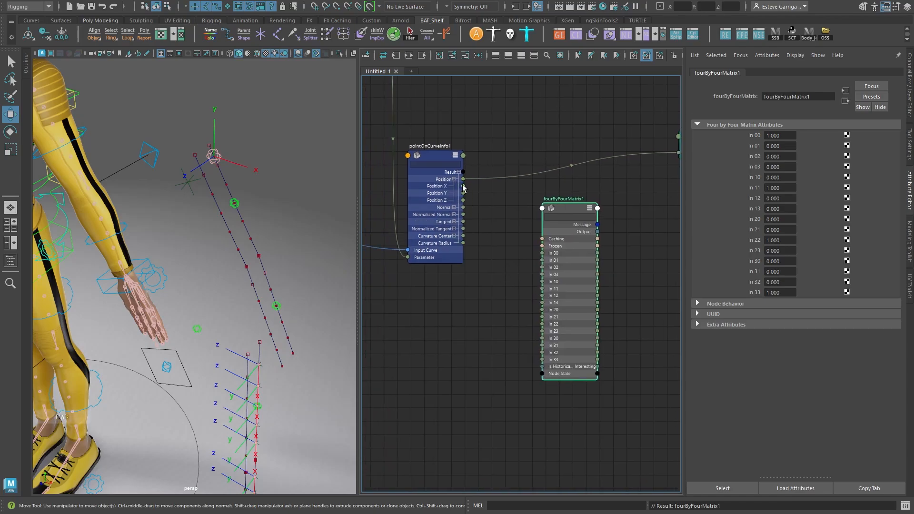
left_click_drag(462, 185, 543, 339)
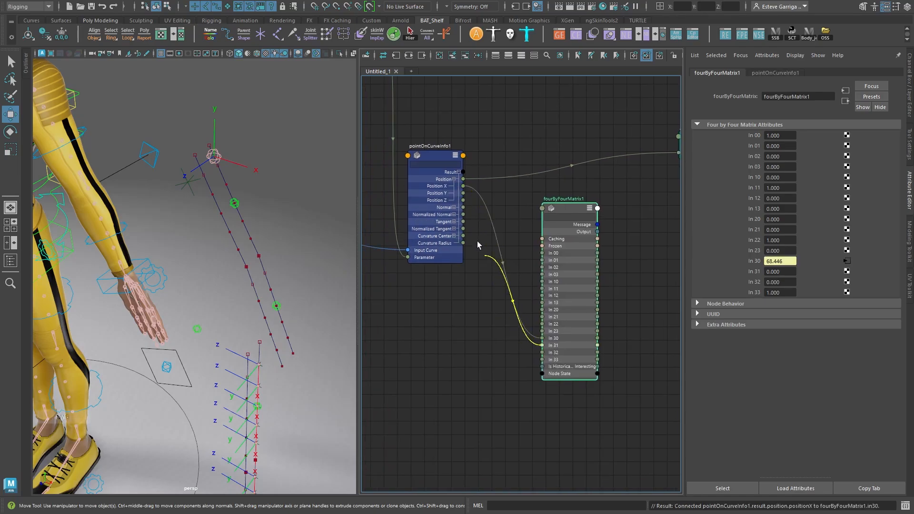
left_click_drag(478, 245, 542, 352)
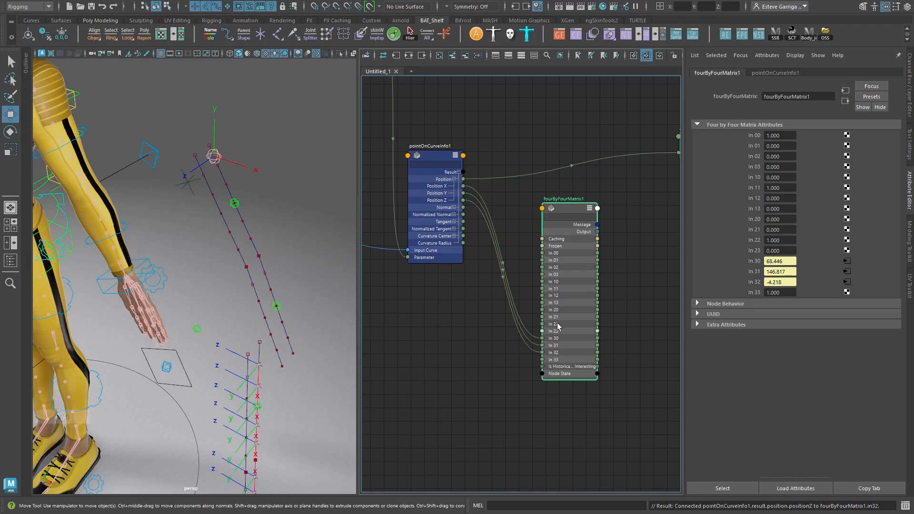
Create a decomposeMatrix node between fourByFourMatrix1 and joint1, moving the joint1 node farther away to make room
middle_click_drag(631, 224, 510, 224, "alt")
left_click(609, 148)
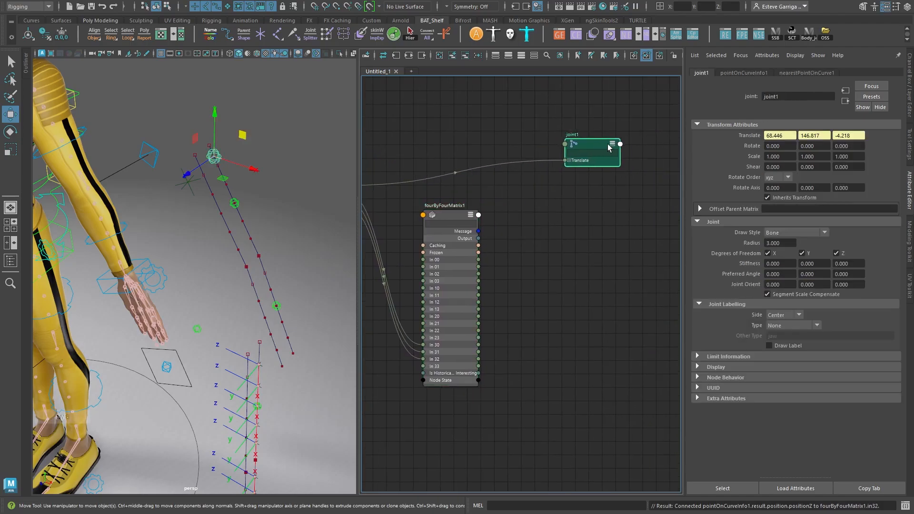
left_click_drag(608, 148, 633, 149)
left_click(478, 238)
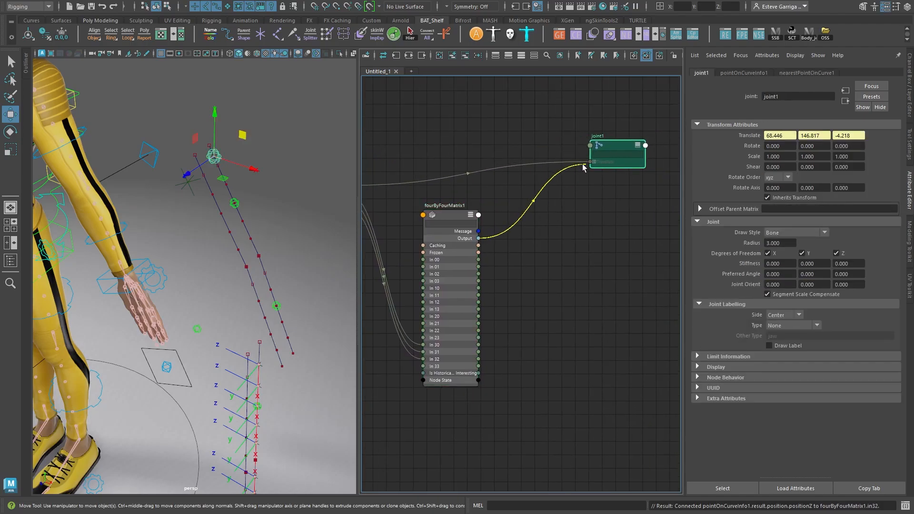
left_click(535, 192)
middle_click_drag(537, 224, 513, 230, "alt")
key("Tab")
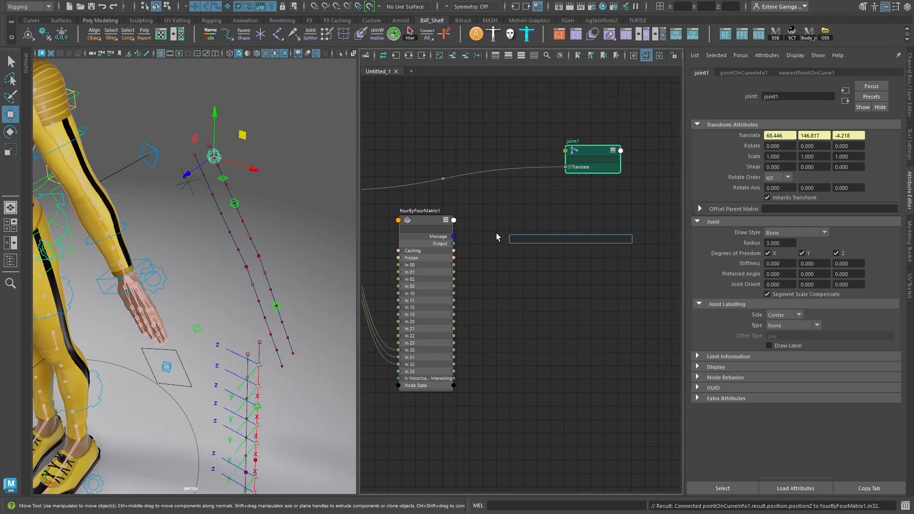
type("decompose")
key("Return")
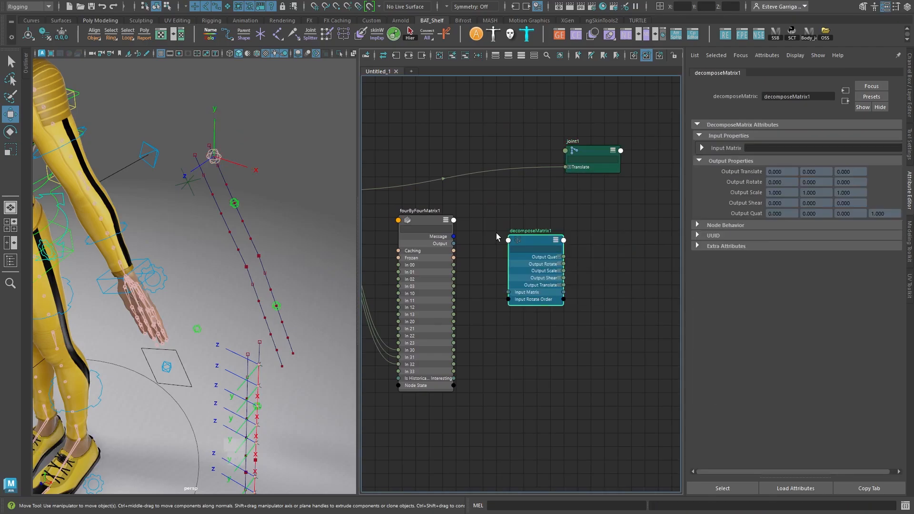
left_click_drag(569, 154, 632, 154)
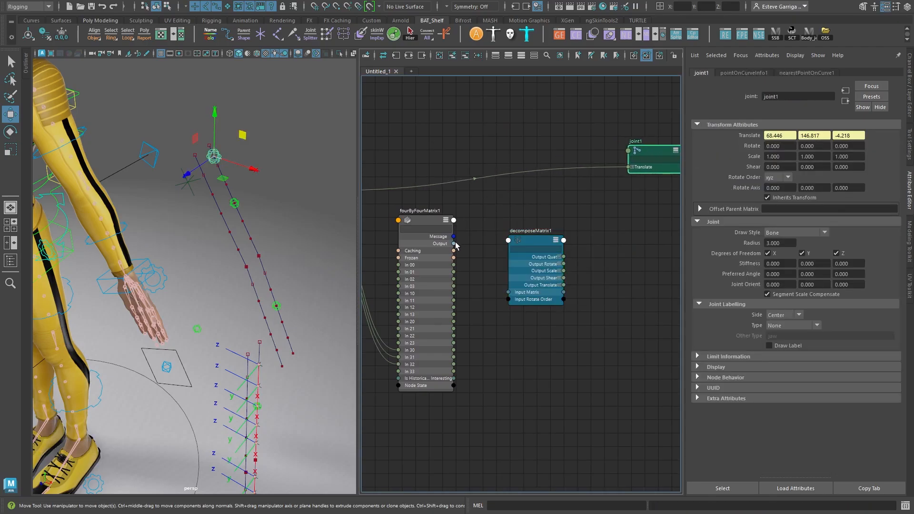
Connect fourByFourMatrix1's Output to decomposeMatrix1's Input Matrix, and its Output Translate to joint1's Translate
left_click_drag(456, 245, 508, 291)
middle_click_drag(573, 201, 524, 200)
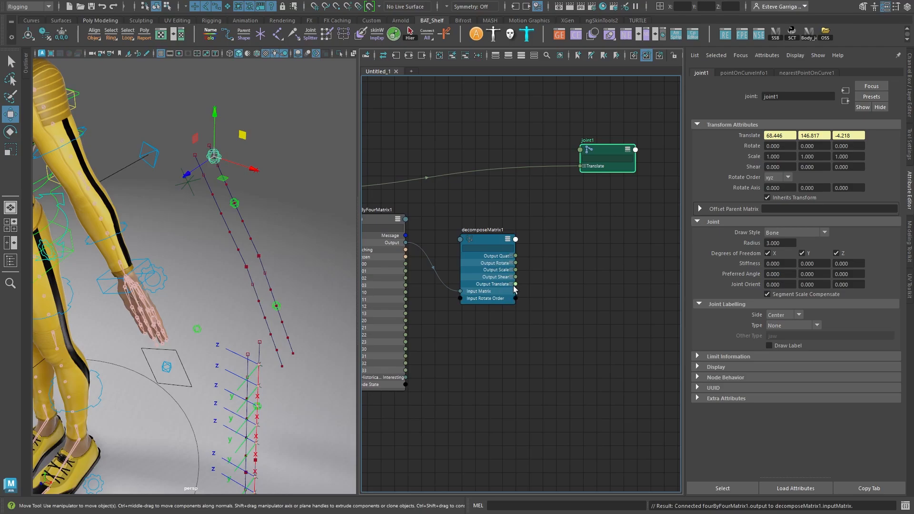
left_click_drag(516, 284, 580, 166)
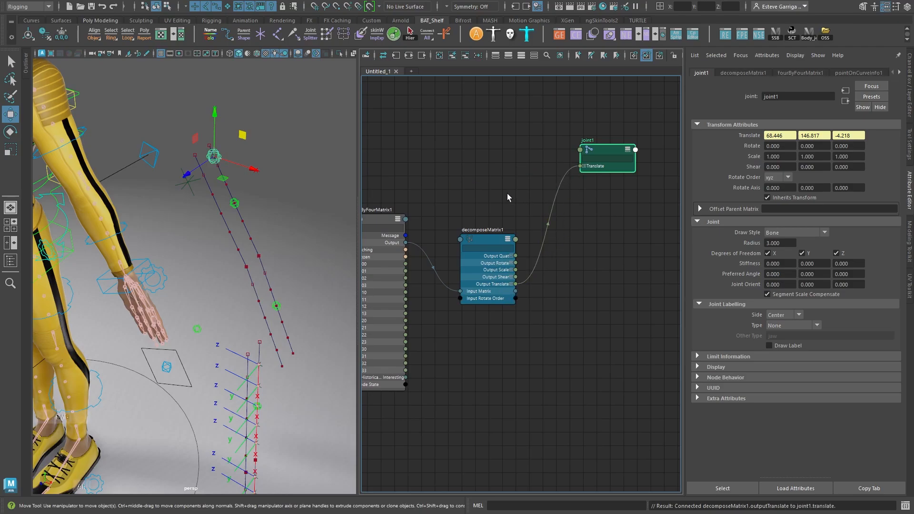
Try moving the locator beside the arm curves to test the matrix-driven joint, and undo the move
middle_click_drag(507, 197, 570, 173)
left_click(189, 182)
left_click_drag(202, 212, 245, 207)
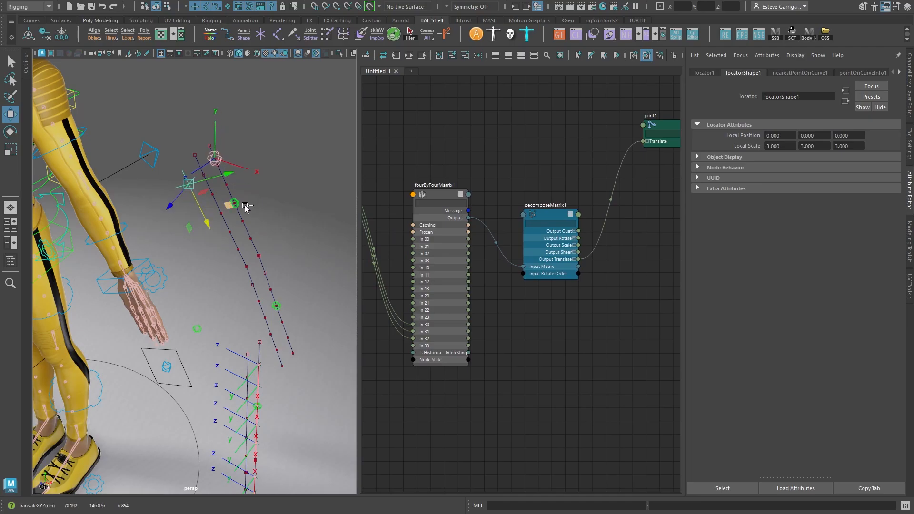
key("ctrl+z")
middle_click_drag(366, 167, 413, 141)
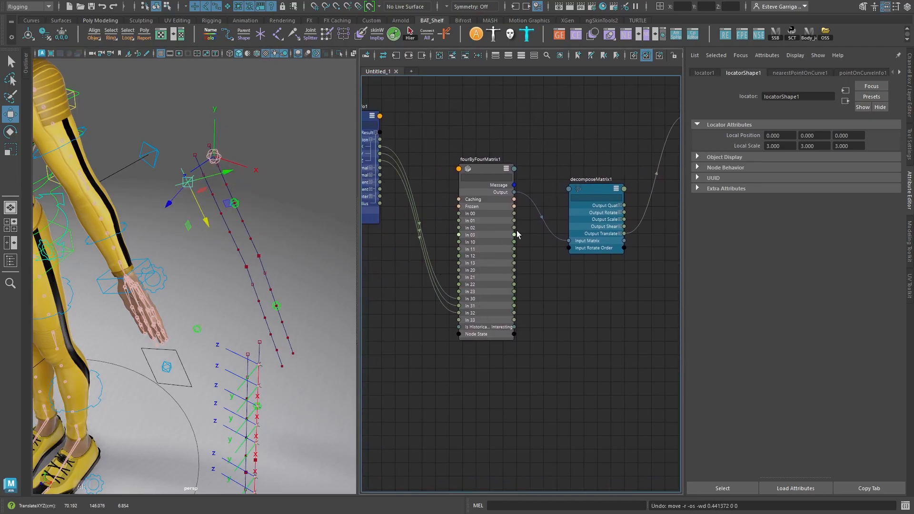
Connect pointOnCurveInfo1's Normalized Tangent X, Y and Z to fourByFourMatrix1's In 00, In 01 and In 02
middle_click_drag(518, 234, 398, 188)
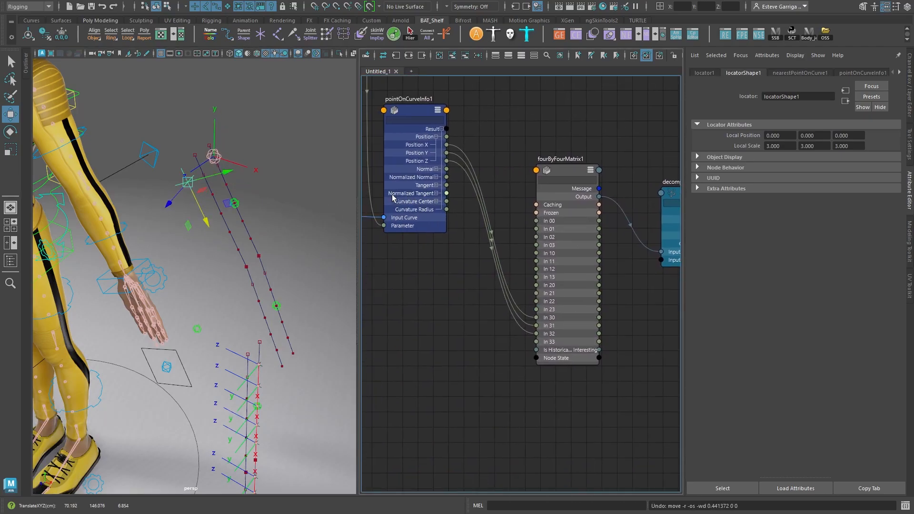
left_click(436, 194)
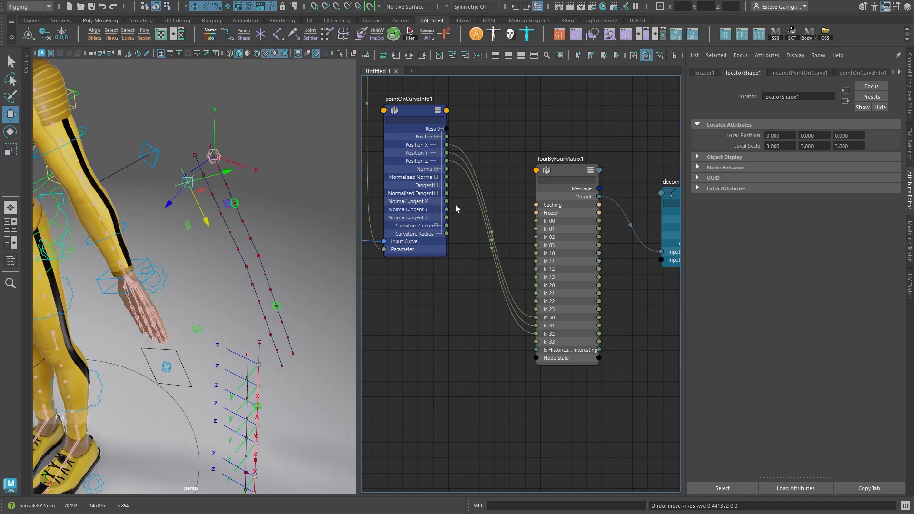
left_click_drag(450, 207, 536, 221)
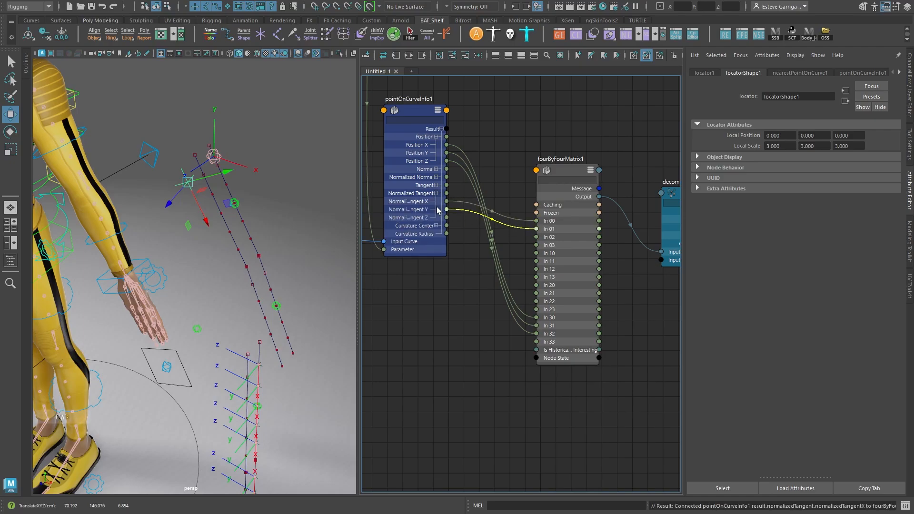
left_click_drag(438, 209, 440, 210)
left_click_drag(508, 232, 537, 236)
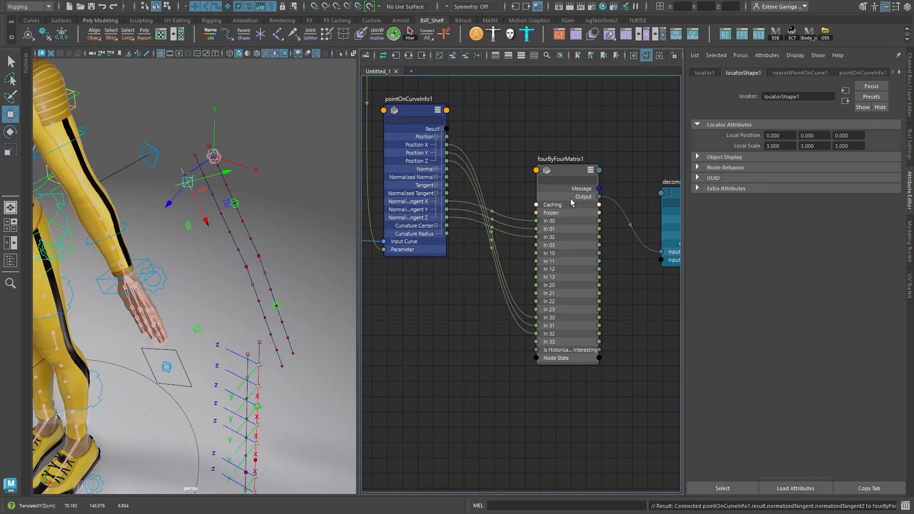
Connect decomposeMatrix1's Output Rotate to joint1's Rotate
middle_click_drag(571, 199, 435, 188, "alt")
middle_click_drag(590, 179, 516, 202, "alt")
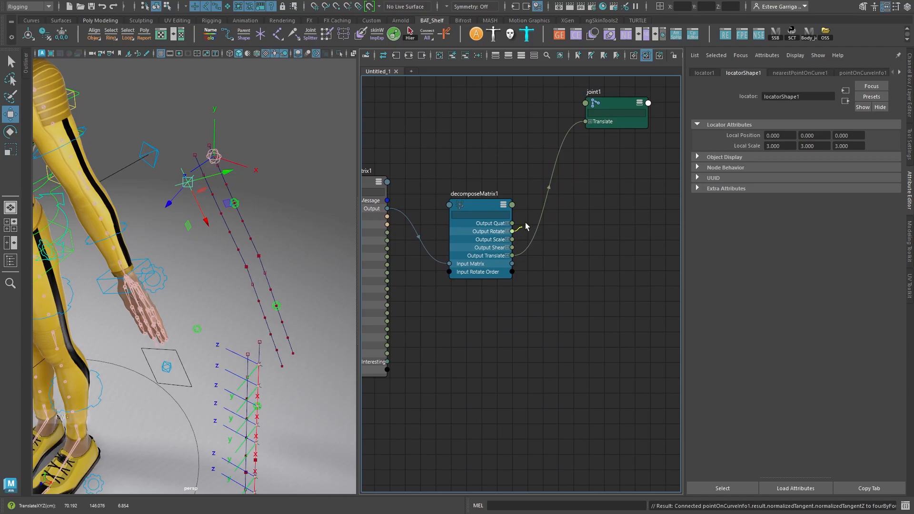
left_click_drag(512, 231, 611, 110)
left_click(610, 109)
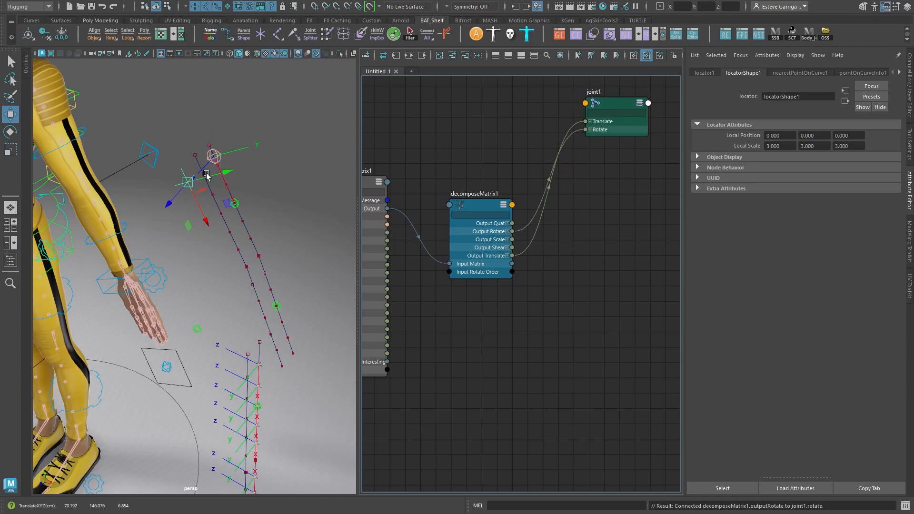
Try bending the left arm deformation curve by moving l_arm_dfrm_jnt to a Translate Y of about 6.22
mouse_move(205, 218)
left_mouse_down()
mouse_move(240, 290)
mouse_move(203, 220)
left_mouse_up()
left_click_drag(223, 220, 207, 153, "alt")
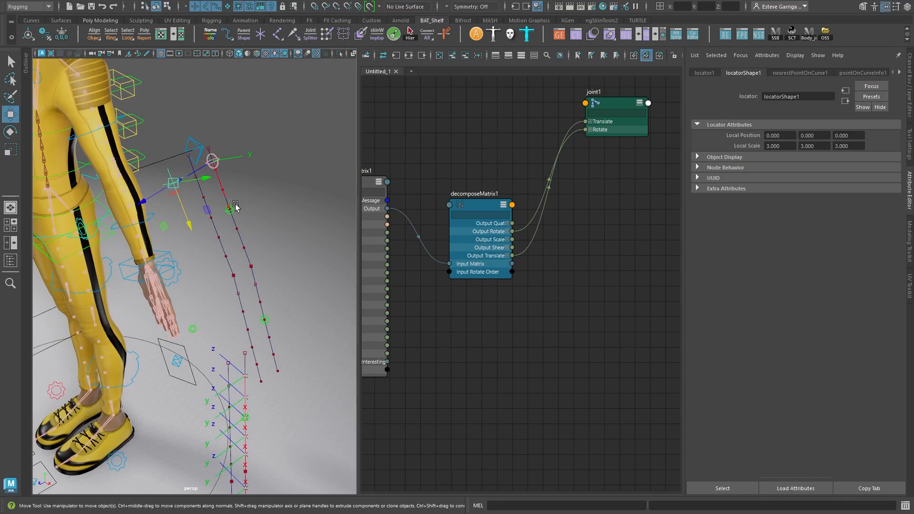
left_click_drag(213, 213, 217, 175, "alt")
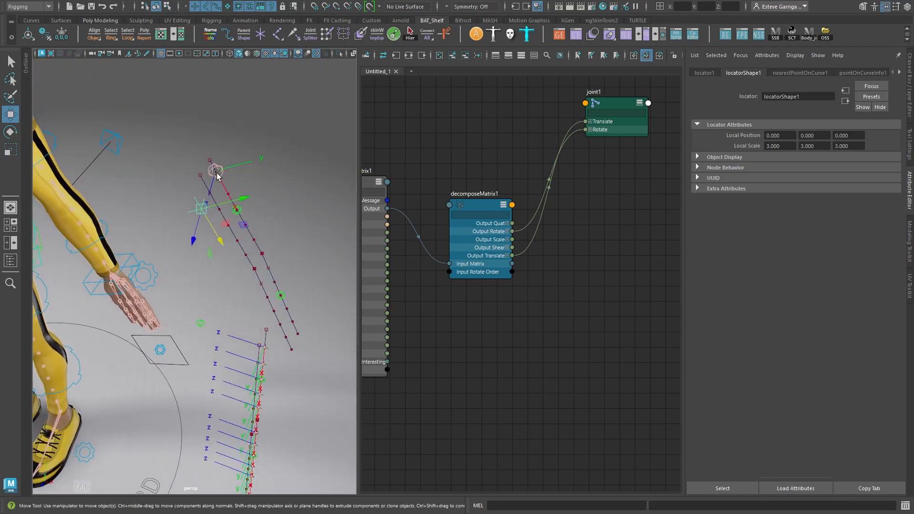
left_click(239, 209)
left_click_drag(239, 209, 272, 204, "alt")
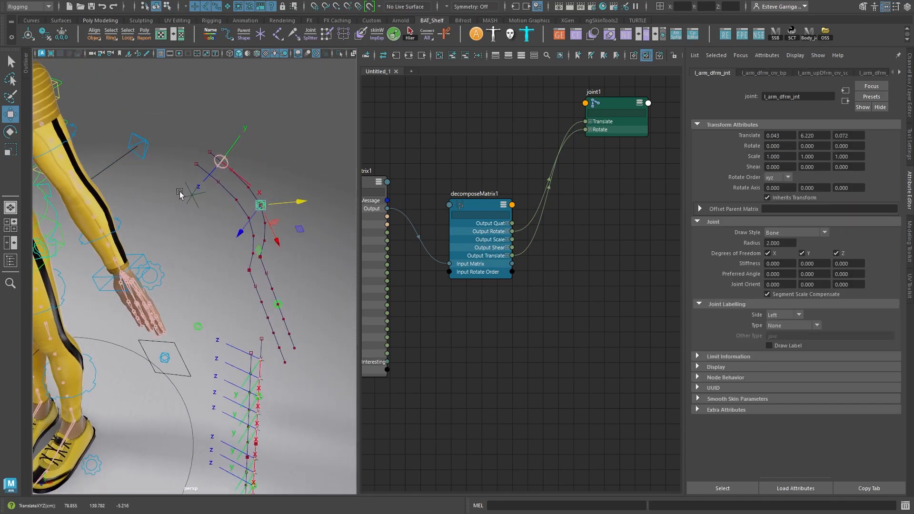
Try sliding the locator along the bent arm curve to test how joint1 follows and orients to the tangent
left_click(193, 196)
left_click_drag(195, 198, 241, 231, "alt")
left_click(216, 206)
key("ctrl+z")
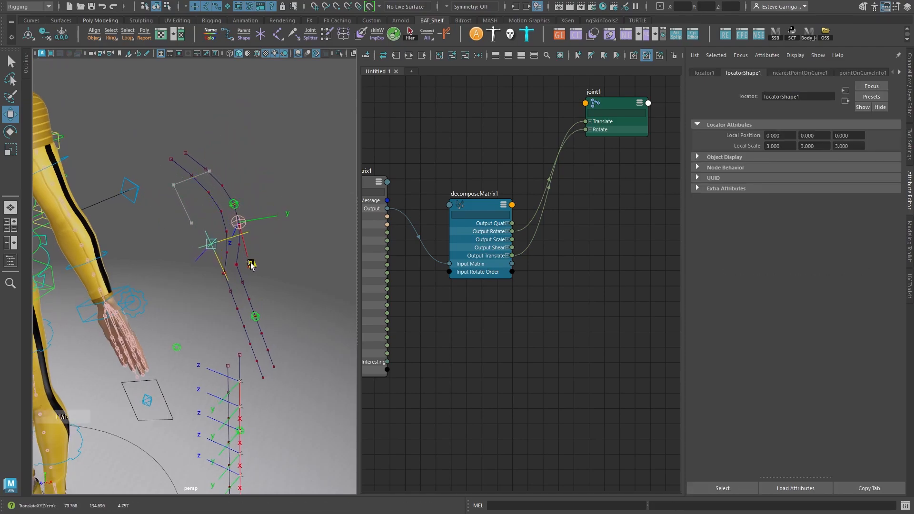
left_click_drag(251, 263, 251, 282, "alt")
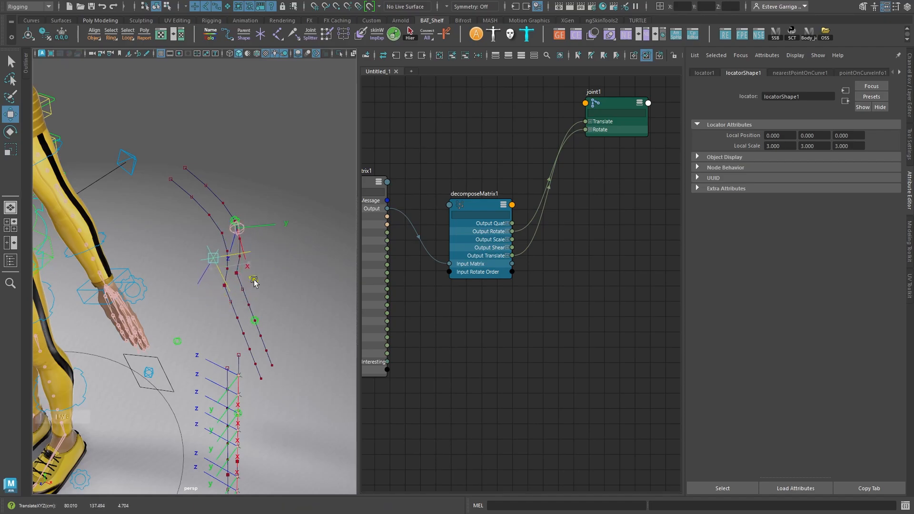
mouse_move(252, 281)
left_mouse_down("alt")
mouse_move(284, 264)
mouse_move(238, 289)
mouse_move(239, 266)
mouse_move(198, 233)
mouse_move(228, 261)
mouse_move(232, 289)
mouse_move(209, 238)
mouse_move(250, 266)
left_mouse_up("alt")
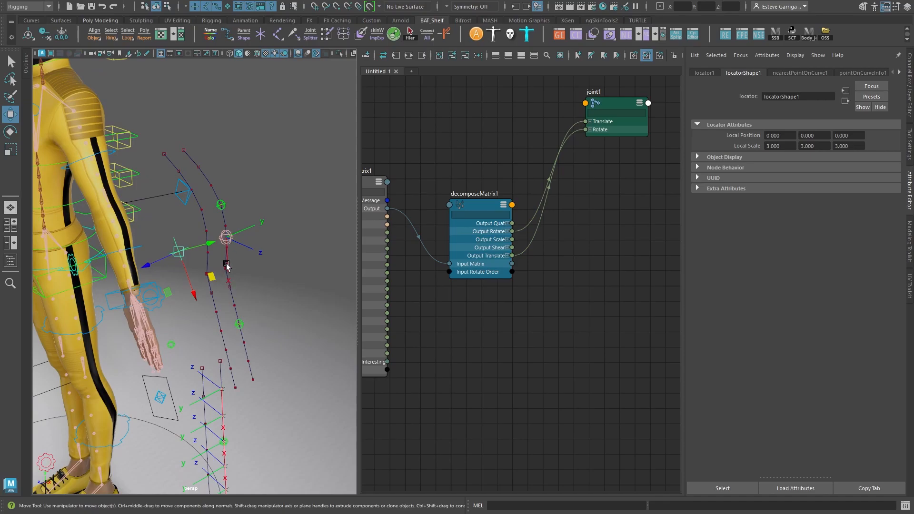
left_click_drag(208, 274, 177, 192)
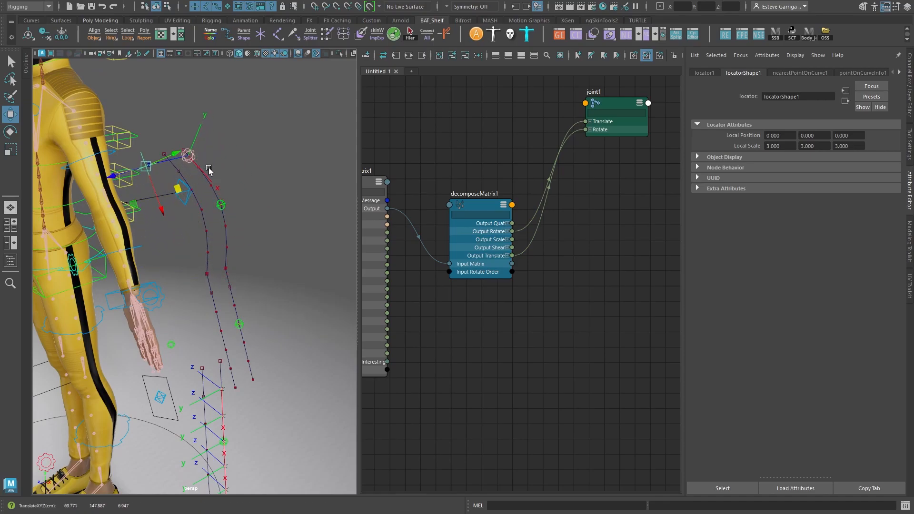
left_click_drag(194, 207, 210, 242)
key("ctrl+z")
left_click_drag(180, 189, 190, 214)
left_click_drag(214, 191, 238, 180, "alt")
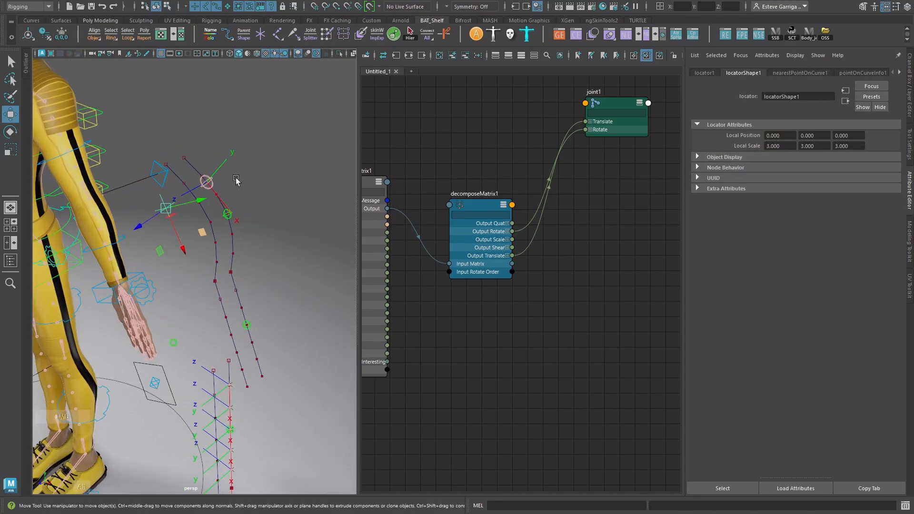
Undo the test moves of the locator and l_arm_dfrm_jnt
key("ctrl+z")
key("ctrl+z")
key("ctrl+z")
key("ctrl+z")
key("ctrl+z")
key("ctrl+z")
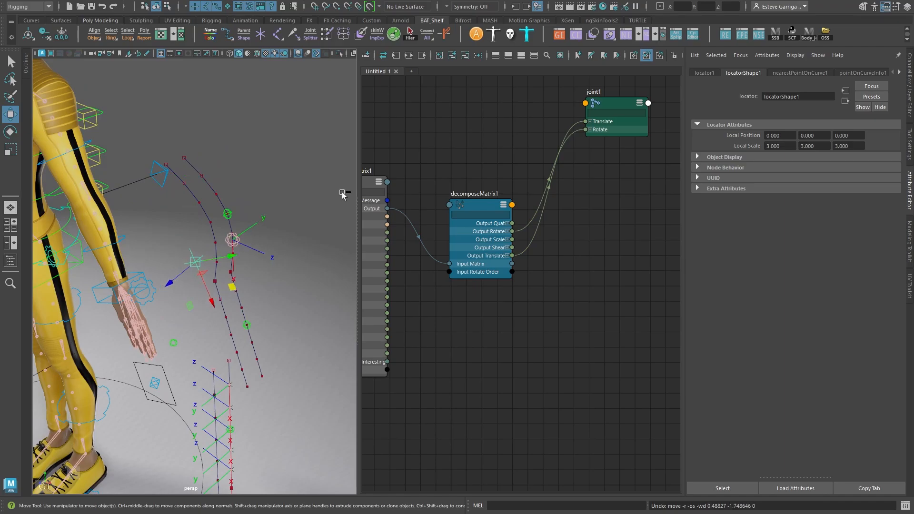
key("ctrl+z")
key("ctrl+z")
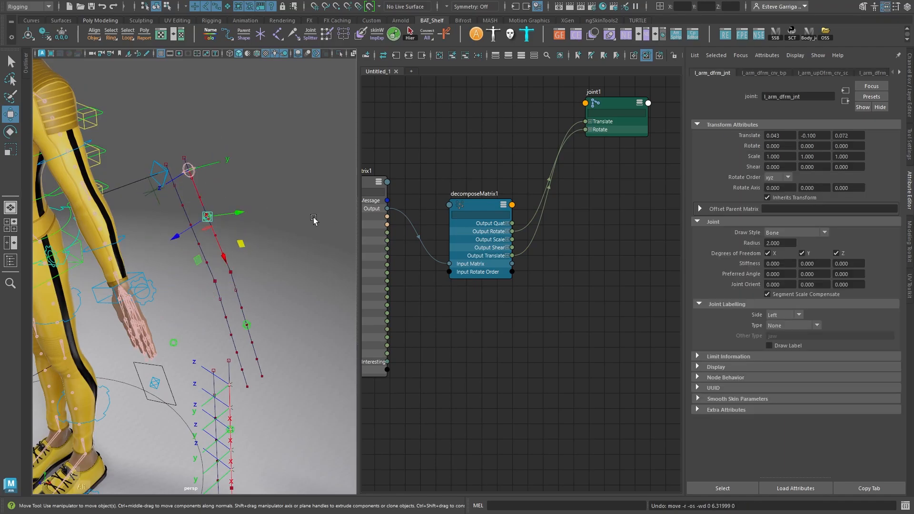
Duplicate the pointOnCurveInfo1 node for the up curve and place the copy above the original in the graph
left_click_drag(315, 221, 253, 152, "alt")
left_click(206, 165)
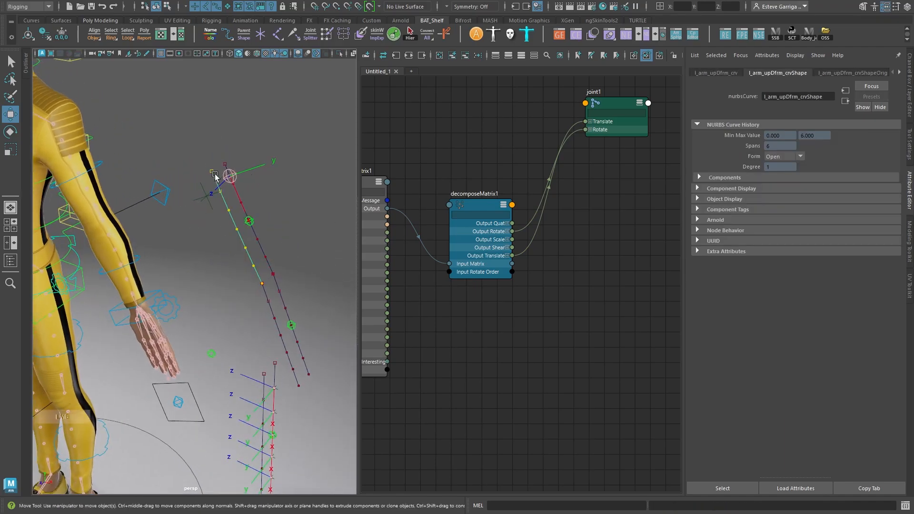
left_click_drag(279, 198, 214, 193, "alt")
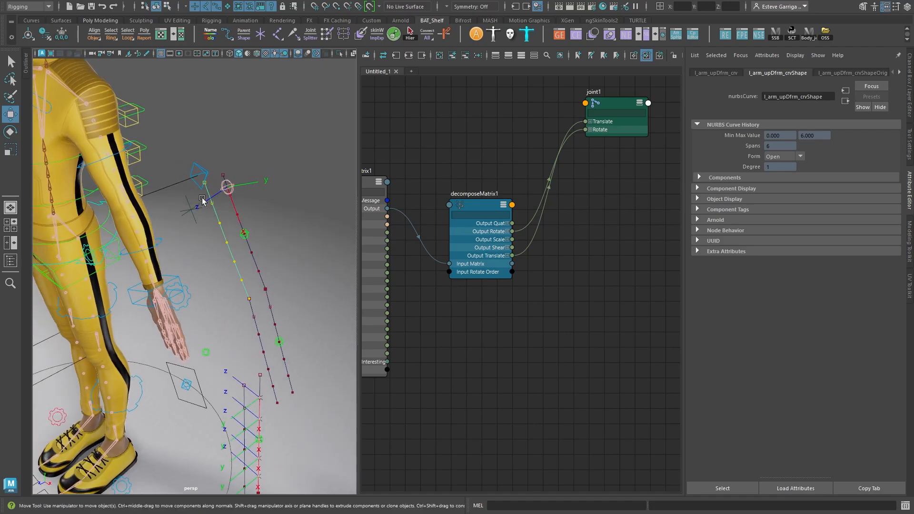
right_click_drag(537, 159, 398, 147, "alt")
middle_click_drag(408, 131, 488, 183, "alt")
right_click_drag(455, 142, 481, 179, "alt")
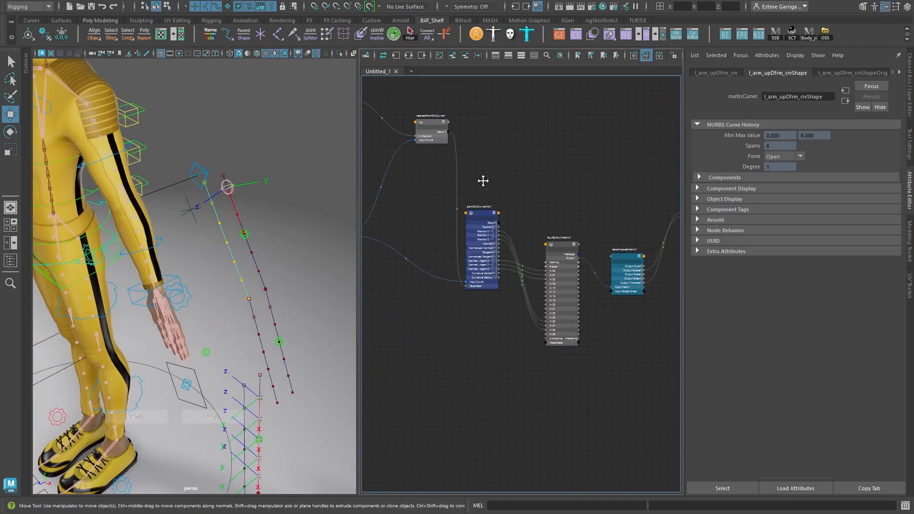
middle_click_drag(497, 169, 546, 188, "alt")
left_click(557, 231)
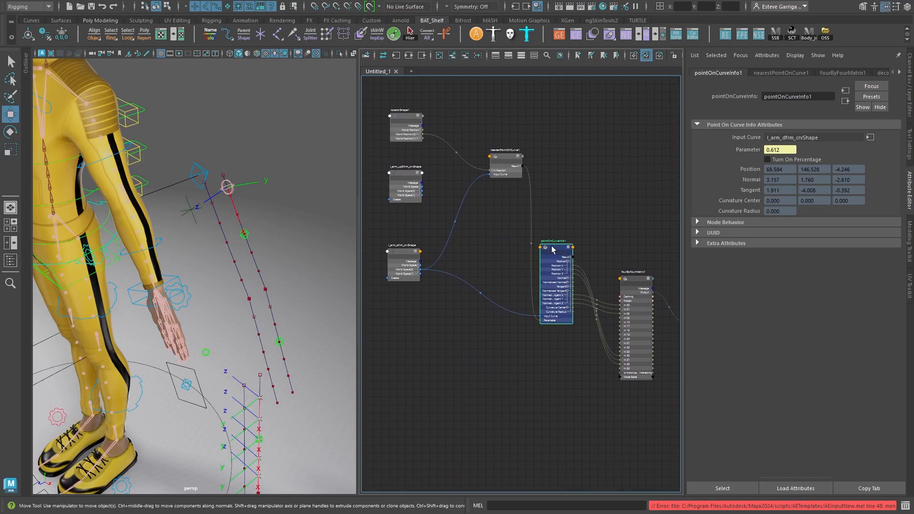
left_click_drag(554, 246, 552, 260)
key("ctrl+d")
left_click_drag(543, 177, 562, 198)
Duplicate the nearestPointOnCurve1 node and place the copy above the original, shifting the original lower to make room
right_click_drag(534, 179, 581, 187, "alt")
middle_click_drag(581, 188, 607, 180, "alt")
left_click_drag(517, 142, 491, 135)
middle_click_drag(493, 157, 503, 140, "alt")
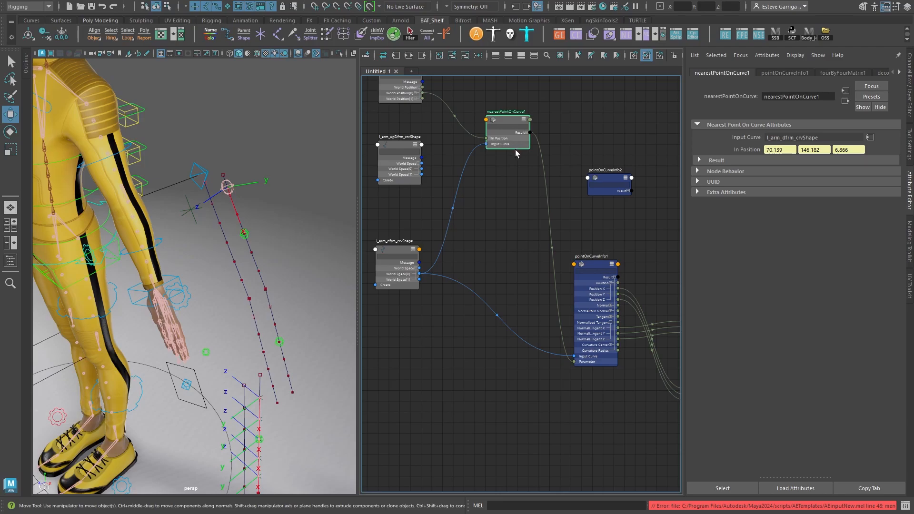
key("ctrl+d")
middle_click_drag(495, 216, 498, 279, "alt")
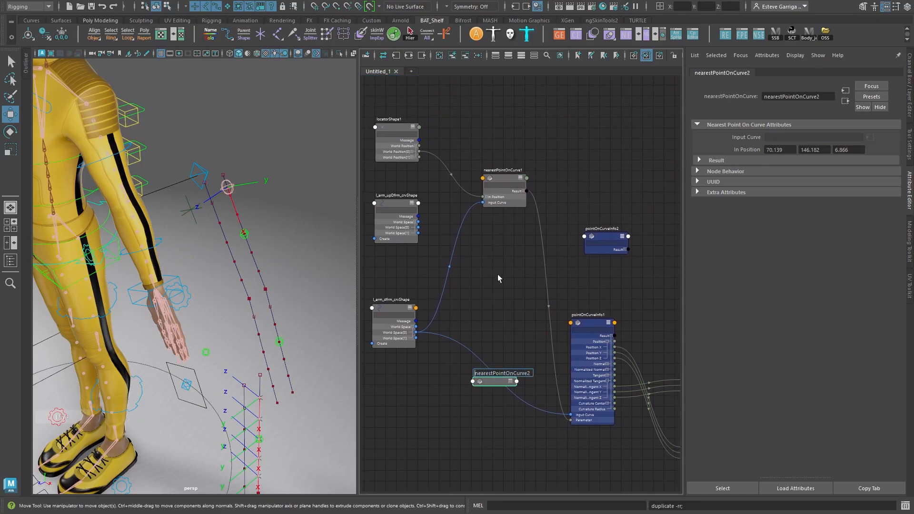
left_click_drag(489, 385, 496, 277)
left_click_drag(501, 179, 501, 212)
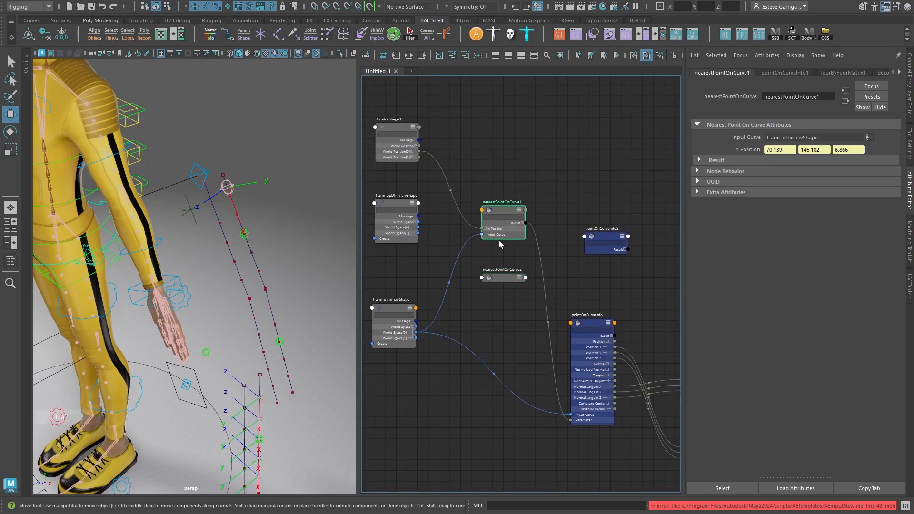
left_click_drag(500, 278, 498, 152)
Connect locatorShape1's World Position[0] to nearestPointOnCurve2's In Position, and l_arm_upDfrm_crvShape's World Space[0] to its Input Curve
middle_click_drag(479, 161, 499, 160, "alt")
right_click_drag(499, 160, 505, 168, "alt")
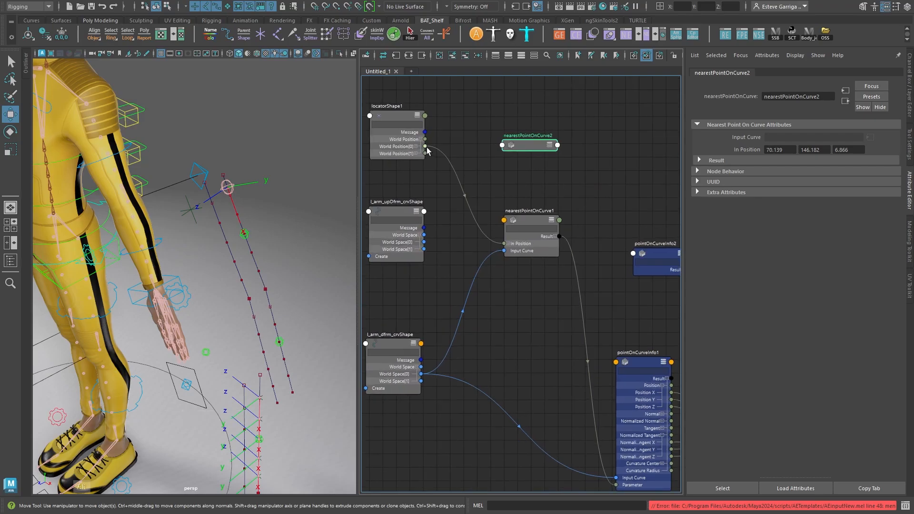
left_click_drag(424, 146, 502, 144)
left_click(525, 149)
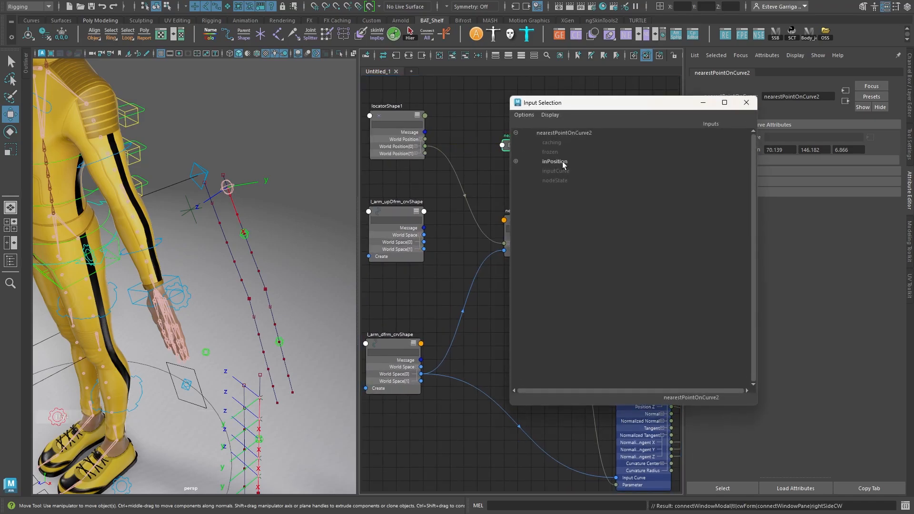
left_click(556, 161)
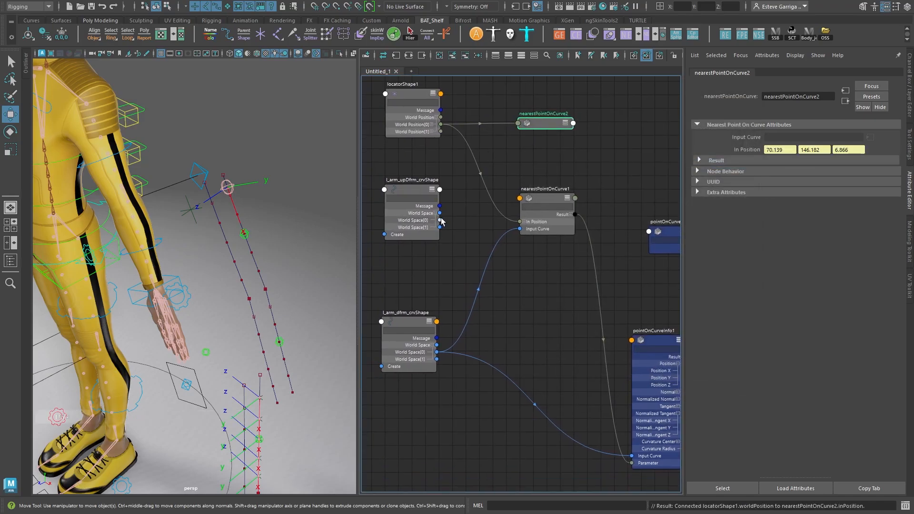
left_click_drag(440, 221, 553, 130)
left_click(547, 128)
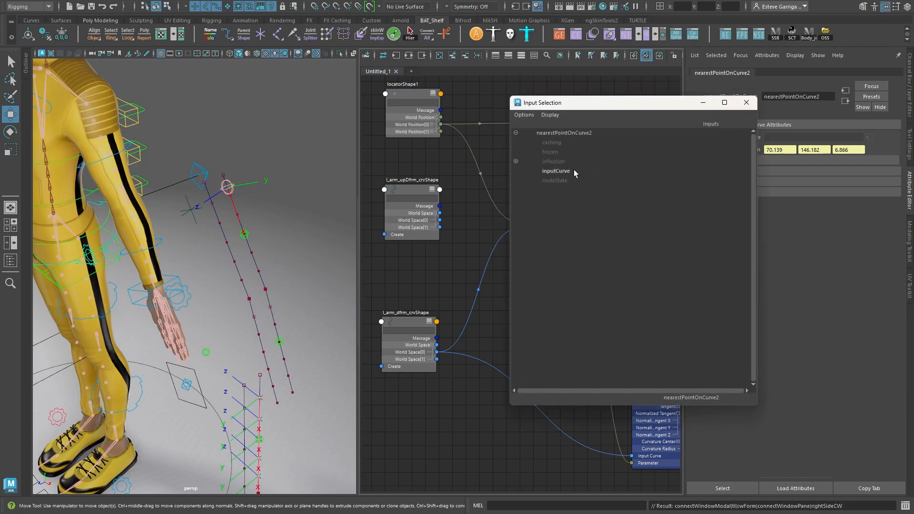
left_click(562, 170)
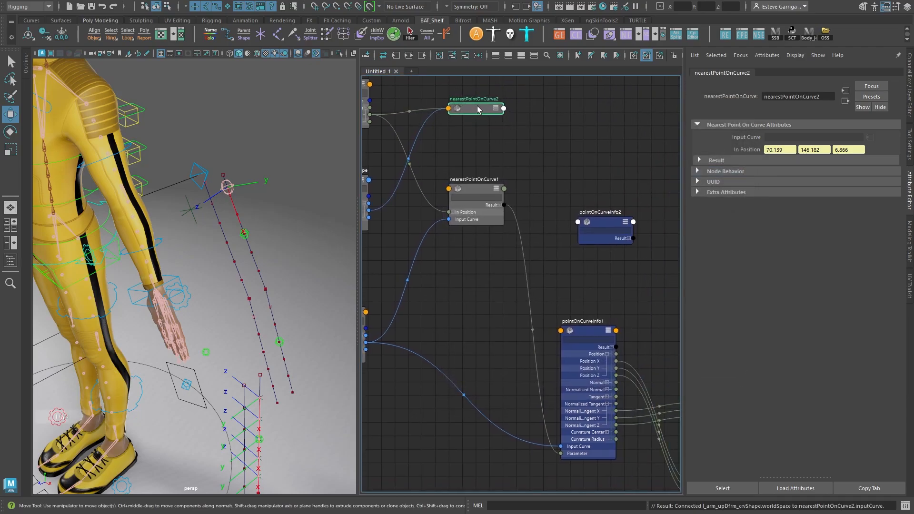
Connect nearestPointOnCurve2's result Parameter to pointOnCurveInfo2's Parameter and space the two nearestPointOnCurve nodes farther apart
key("2")
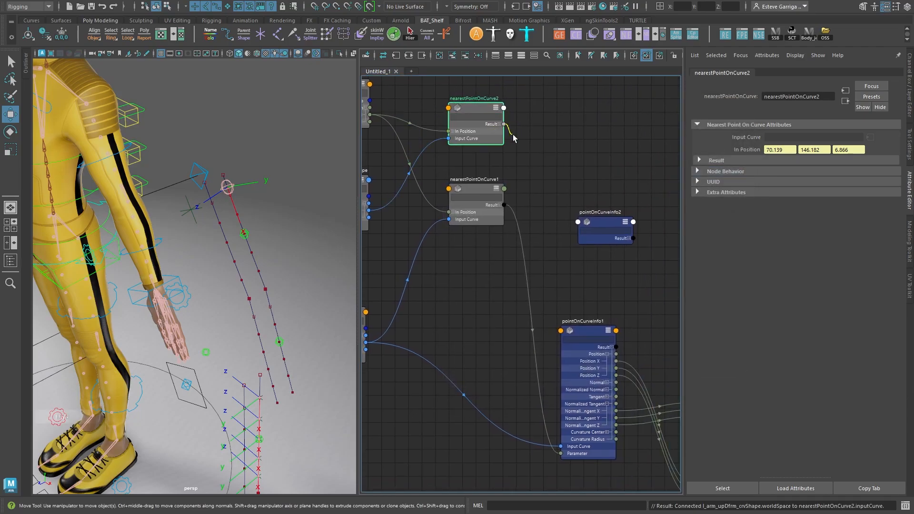
left_click(499, 124)
left_click_drag(574, 217, 607, 224)
left_click(556, 181)
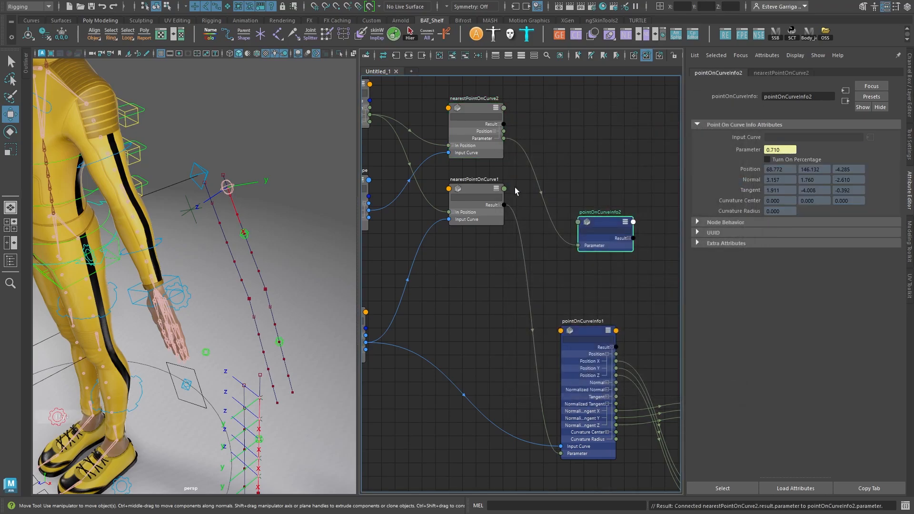
left_click(473, 196)
left_click(472, 106)
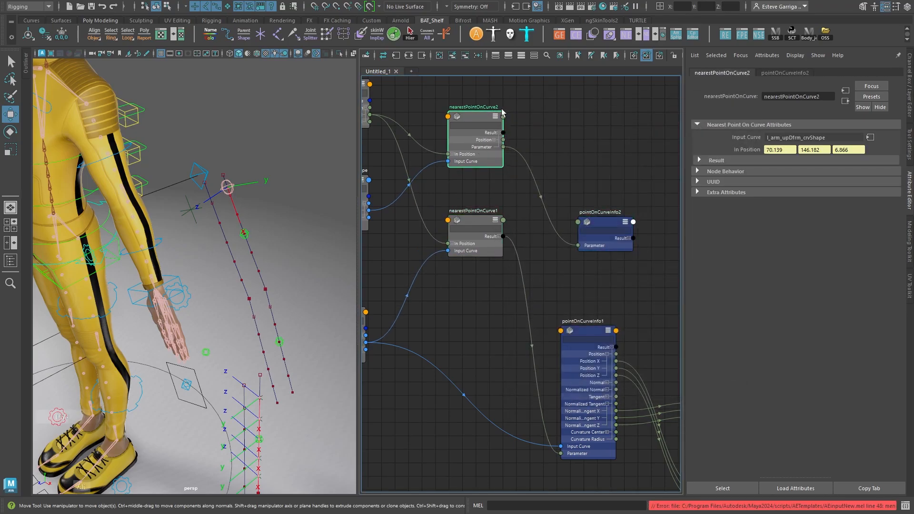
Connect l_arm_upDfrm_crvShape's World Space[0] to pointOnCurveInfo2's Input Curve
right_click_drag(502, 109, 463, 126, "alt")
middle_click_drag(529, 137, 520, 129, "alt")
middle_click_drag(440, 205, 453, 209, "alt")
key("3")
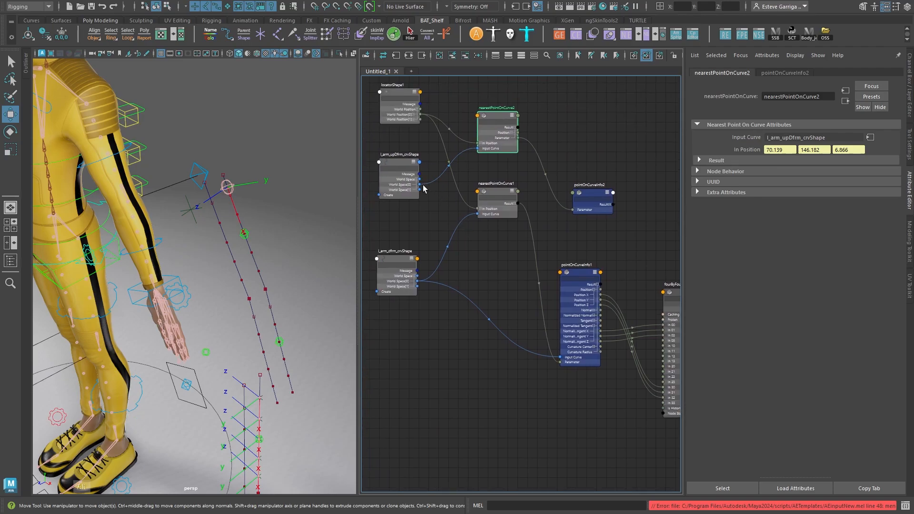
mouse_move(535, 180)
left_mouse_down()
mouse_move(510, 193)
mouse_move(521, 167)
mouse_move(533, 184)
left_mouse_up()
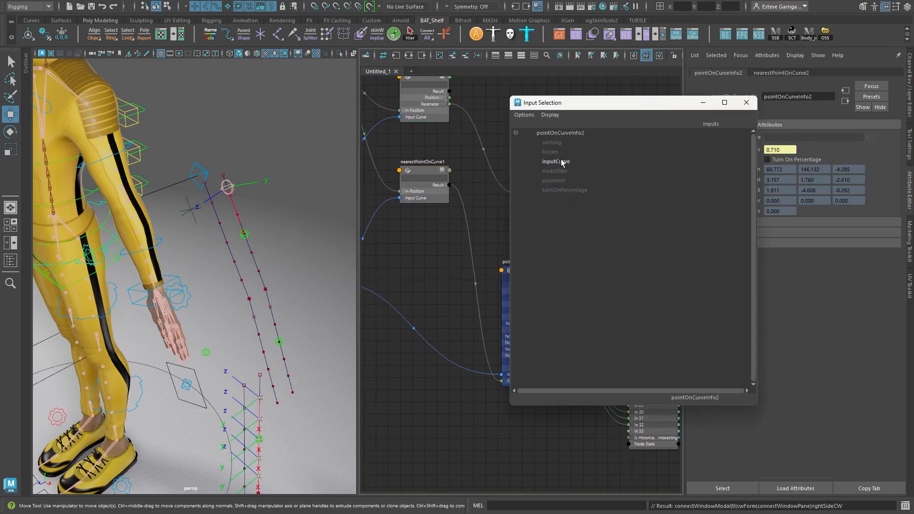
left_click(560, 160)
left_click_drag(531, 156, 525, 156)
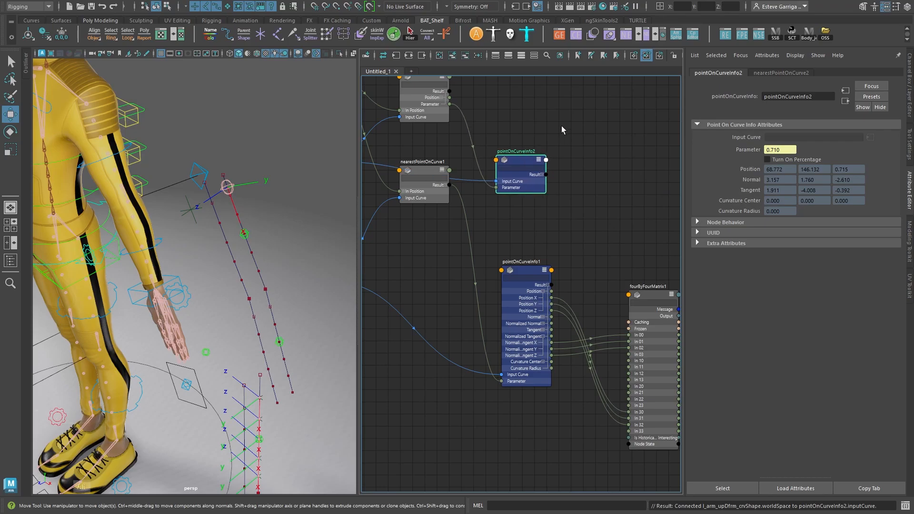
middle_click_drag(562, 127, 501, 115, "alt")
right_click_drag(501, 115, 450, 150, "alt")
middle_click_drag(489, 166, 463, 166, "alt")
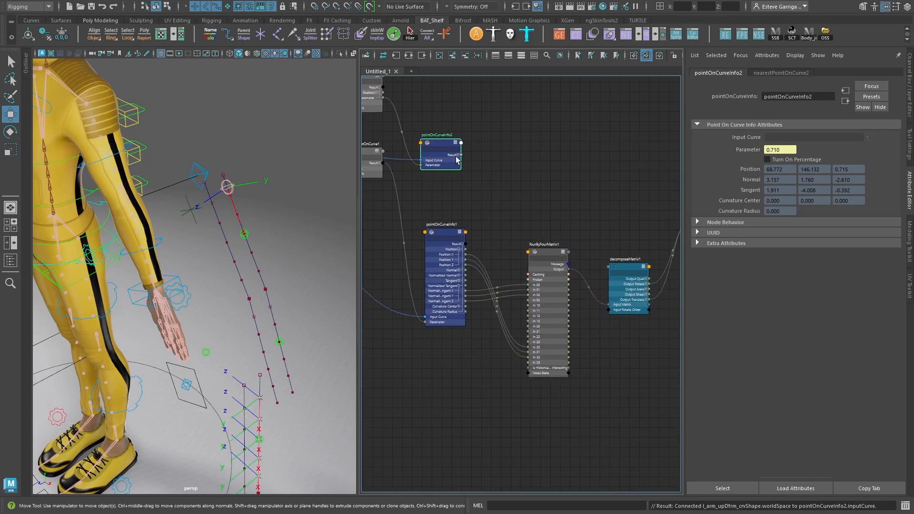
Expand pointOnCurveInfo2 to show all its attributes and add a plusMinusAverage node beside it in the graph
key("3")
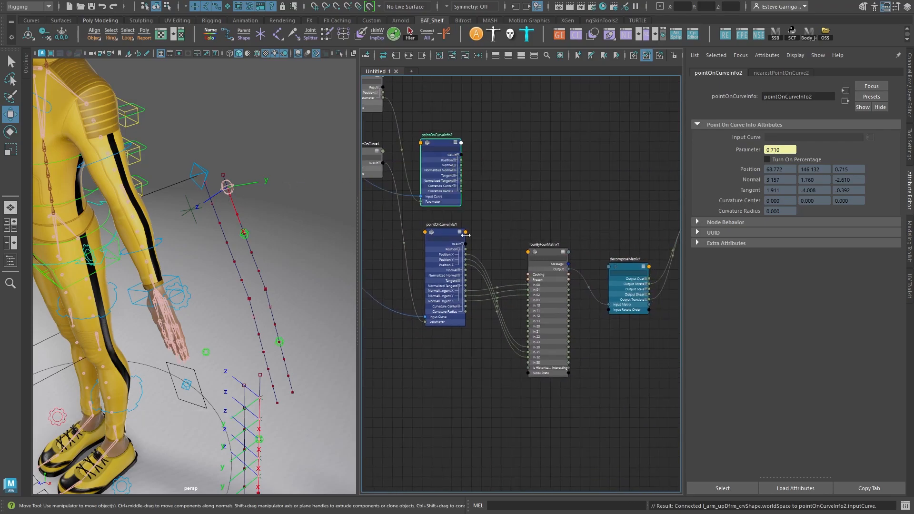
left_click(224, 223)
middle_click_drag(490, 186, 504, 176, "alt")
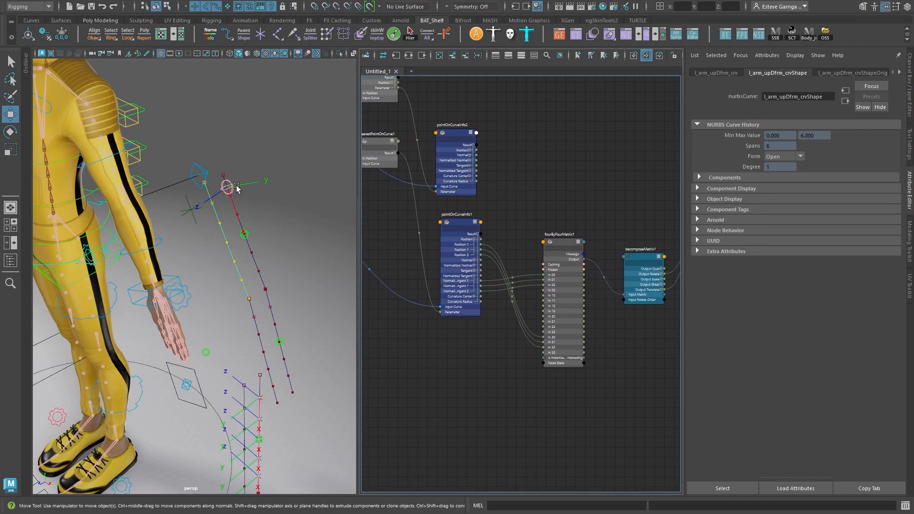
left_click_drag(237, 188, 239, 156, "alt")
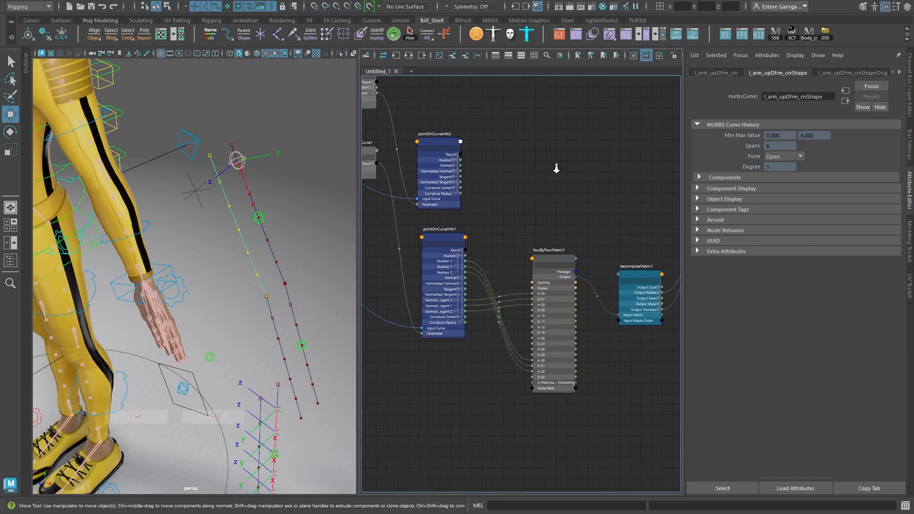
scroll(525, 179, "up", 2)
key("Tab")
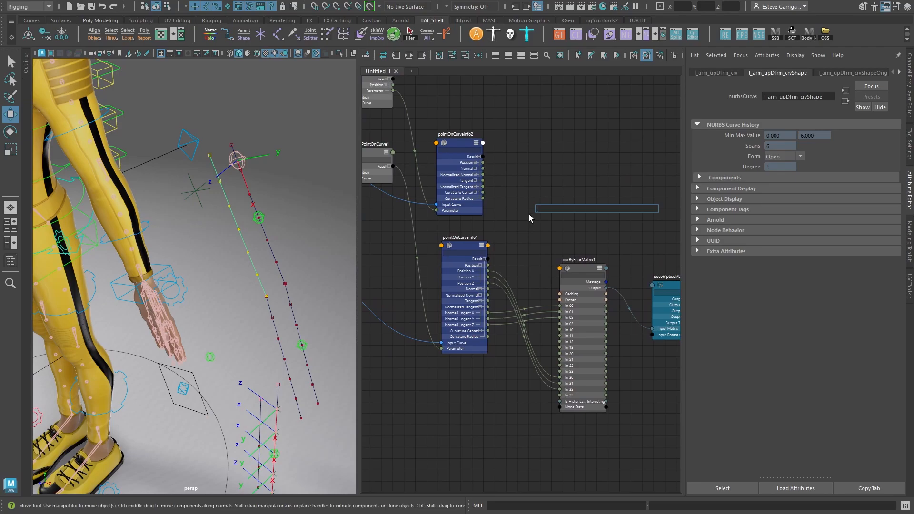
type("plus")
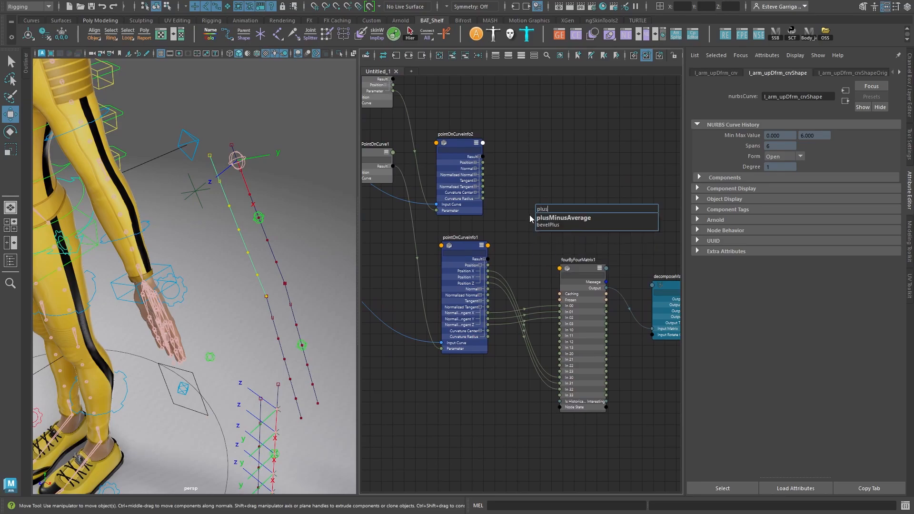
key("Return")
left_click_drag(554, 207, 547, 176)
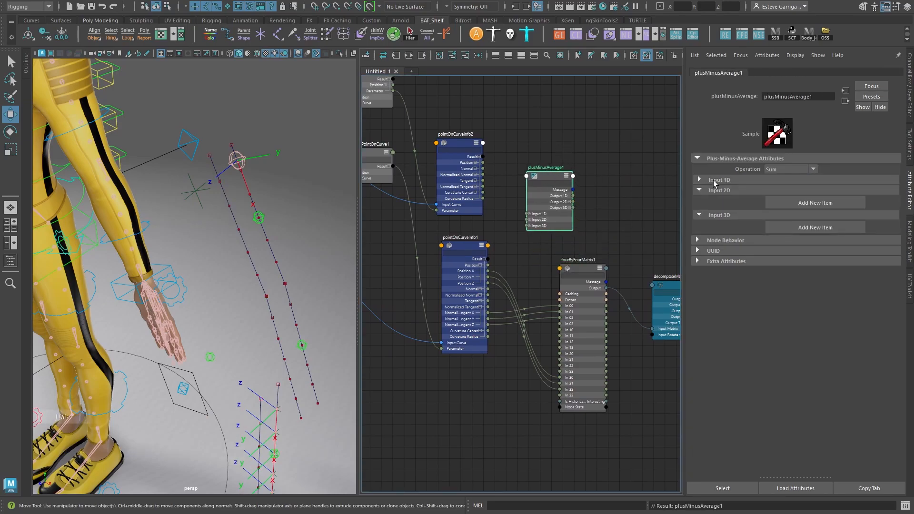
Give plusMinusAverage1 two Input 3D items and expand its Input 3D attribute in the node graph
left_click(831, 230)
left_click(832, 227)
left_click(832, 228)
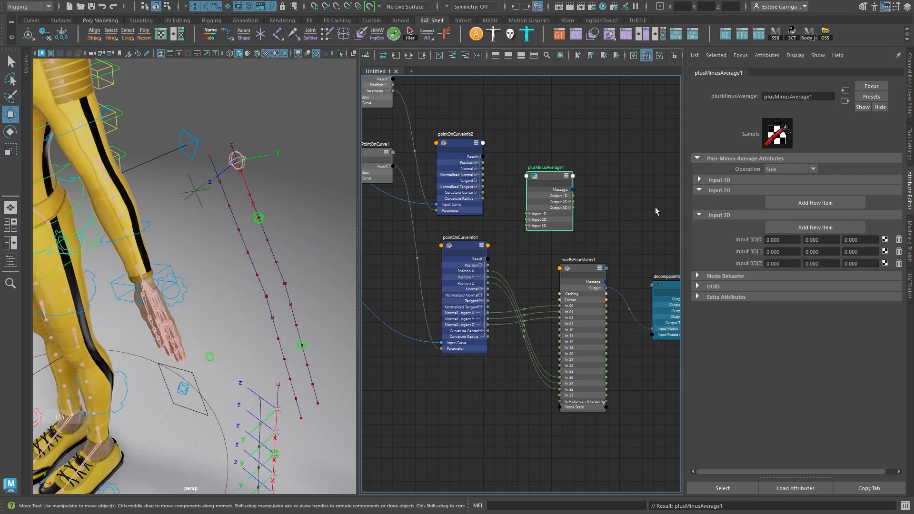
left_click(898, 263)
right_click_drag(548, 212, 558, 212, "alt")
left_click(527, 228)
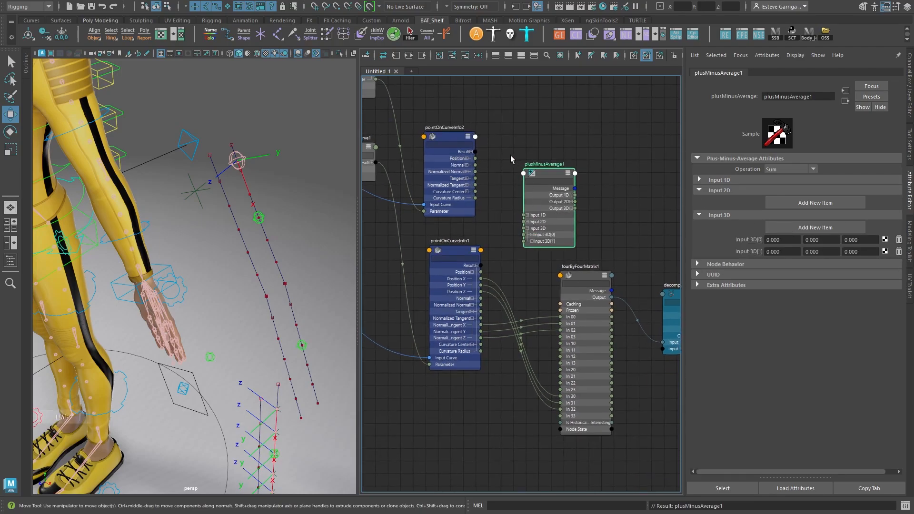
Make plusMinusAverage1 subtract pointOnCurveInfo1's Position in Input 3D[1] from pointOnCurveInfo2's Position in Input 3D[0]
middle_click_drag(482, 160, 489, 152, "alt")
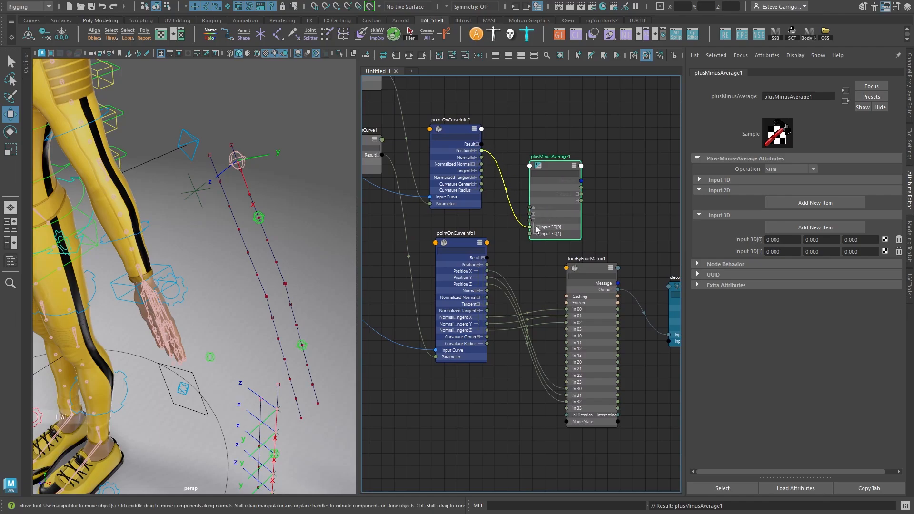
left_click_drag(536, 229, 535, 227)
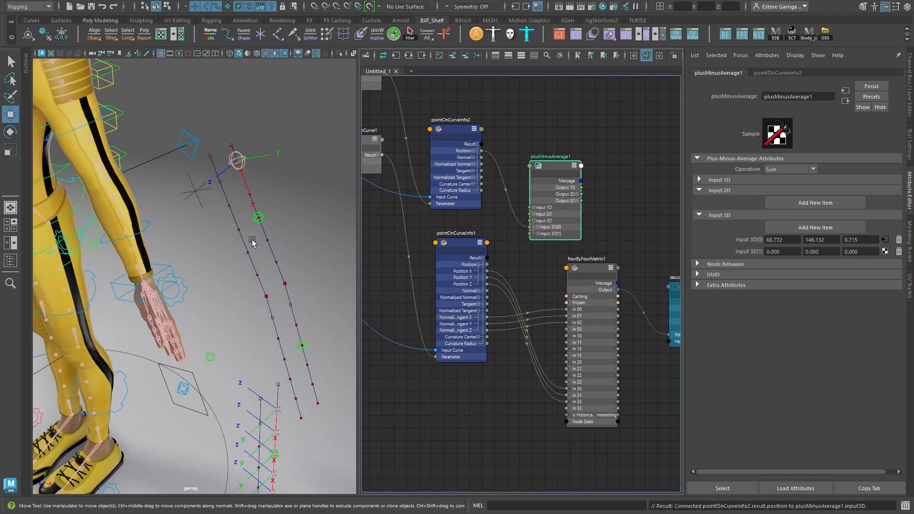
left_click(801, 170)
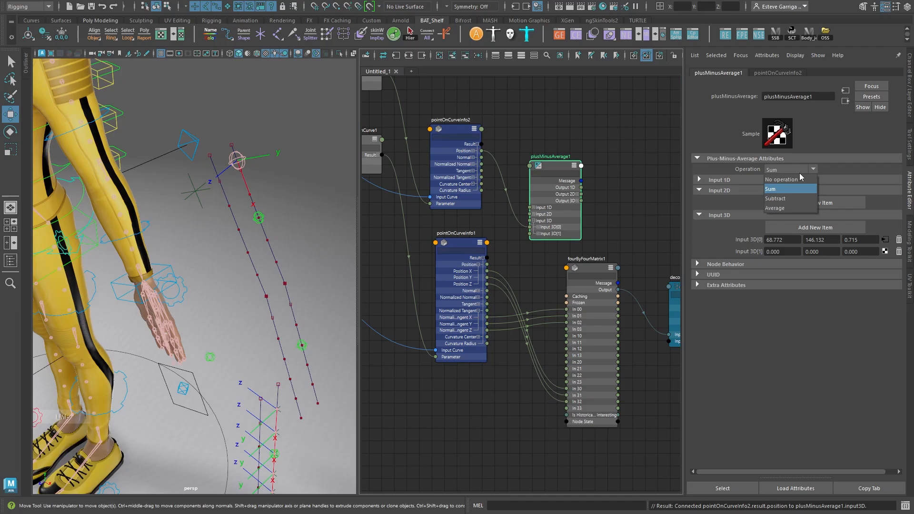
left_click(784, 199)
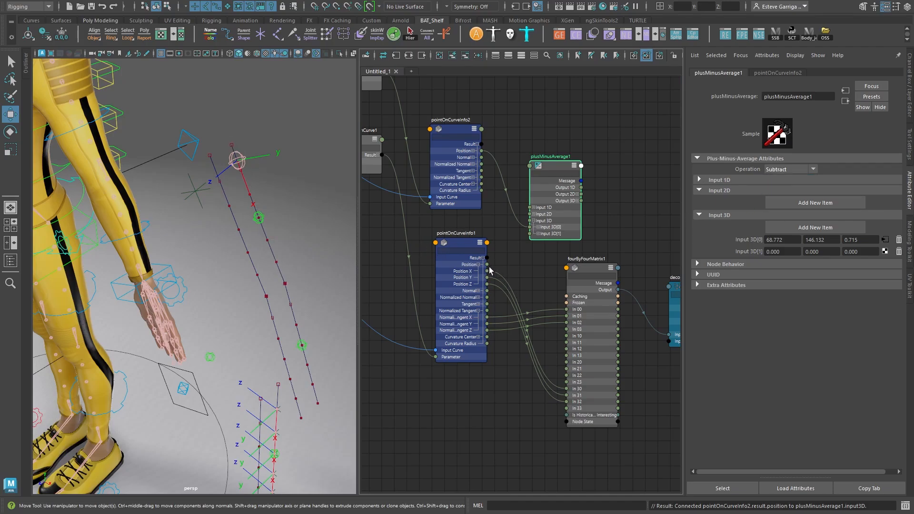
left_click_drag(488, 265, 535, 234)
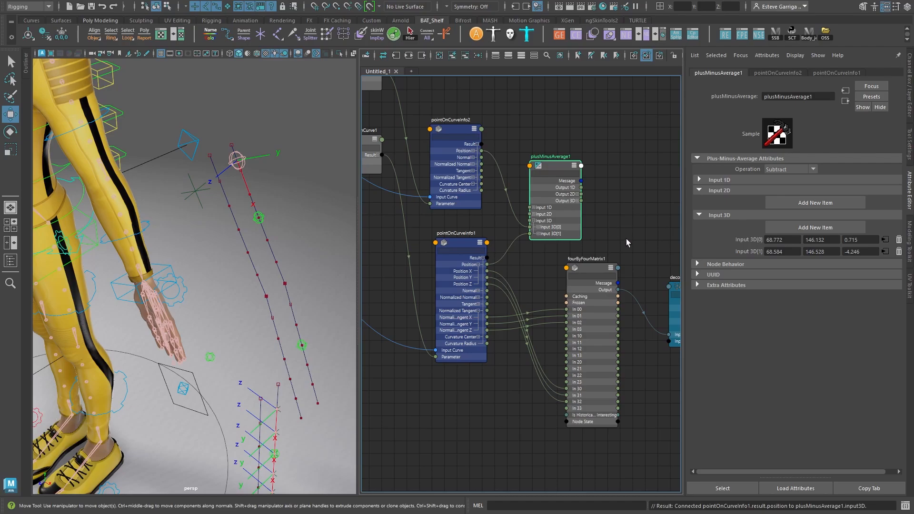
Make room beside fourByFourMatrix1 and connect plusMinusAverage1's Output 3Dx, 3Dy and 3Dz to its In 10, In 11 and In 12
middle_click_drag(626, 238, 537, 218, "alt")
left_click_drag(527, 204, 663, 295)
left_click_drag(517, 247, 599, 256)
scroll(551, 186, "up", 2)
left_click(497, 170)
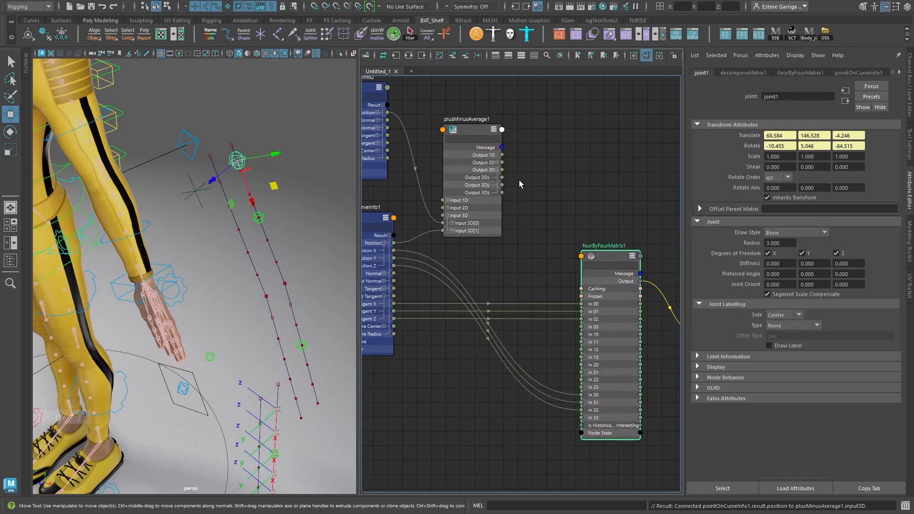
left_click_drag(503, 177, 581, 349)
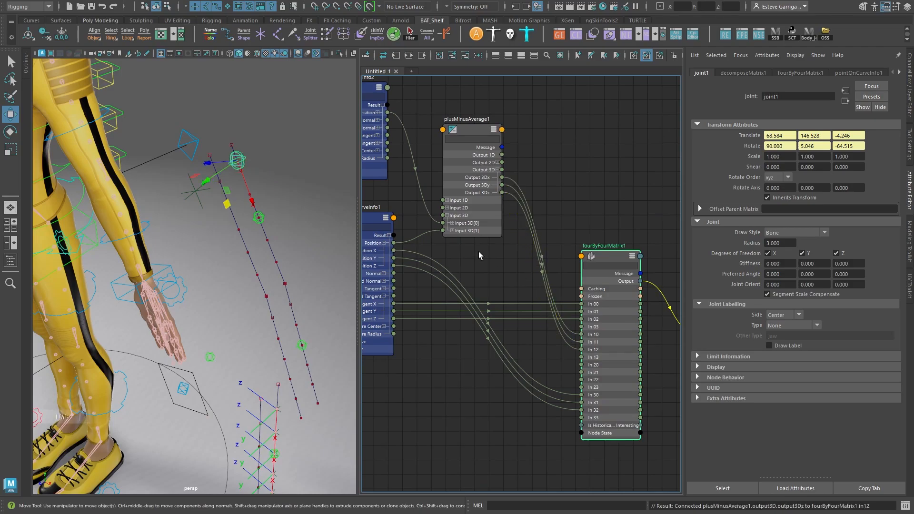
Move l_arm_dfrm_jnt outward to bend both arm curves and test how joint1 follows
left_click_drag(223, 200, 207, 172, "alt")
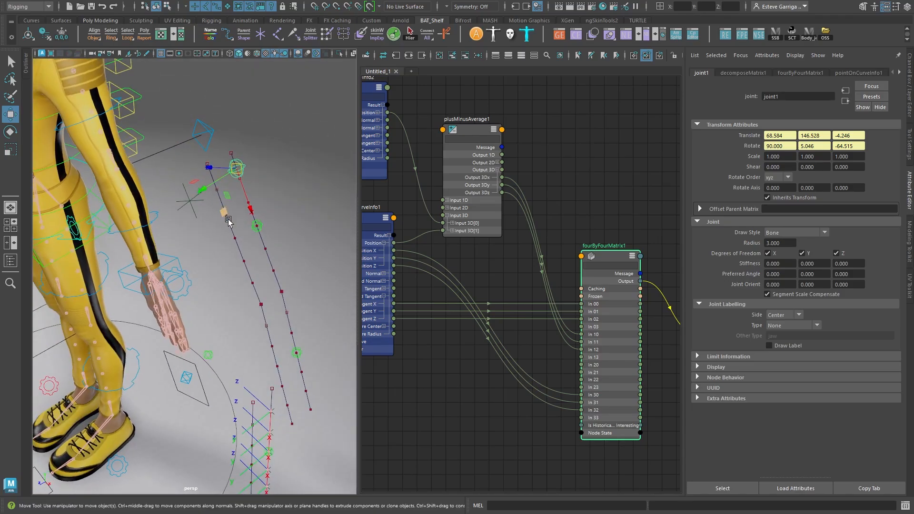
mouse_move(228, 219)
left_mouse_down("alt")
mouse_move(251, 233)
mouse_move(246, 266)
mouse_move(231, 224)
left_mouse_up("alt")
left_click(207, 188)
left_click(268, 211)
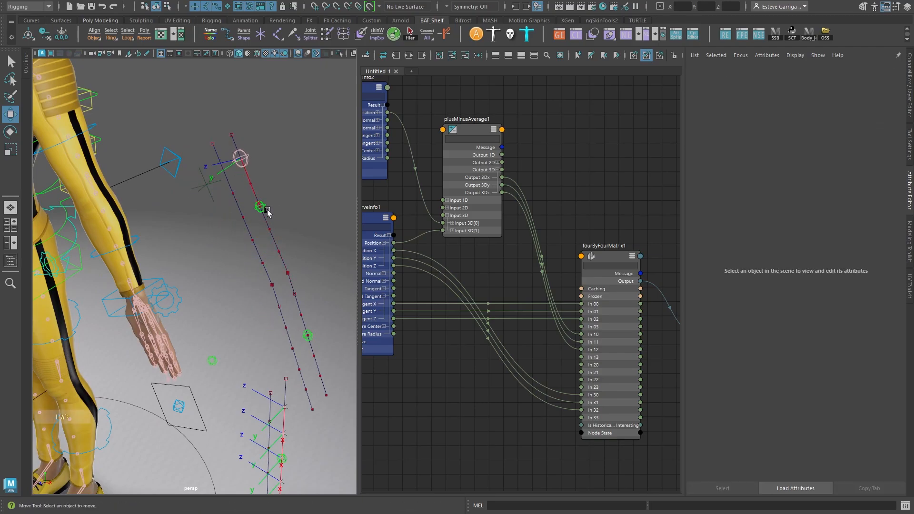
left_click(263, 207)
left_click_drag(301, 204, 330, 196)
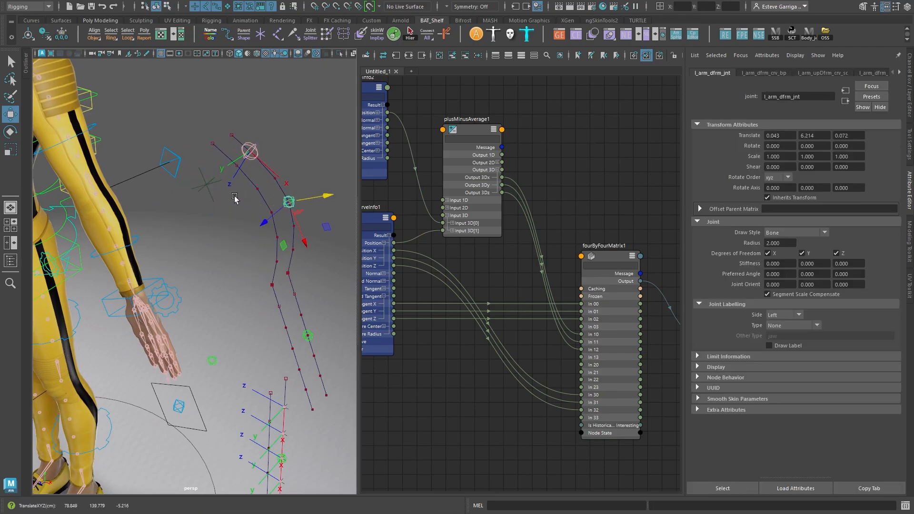
Try sliding locator1 along the bent curves, and undo the test moves of the locator and l_arm_dfrm_jnt
left_click(211, 184)
left_click_drag(213, 186, 273, 280, "alt")
left_click(258, 312)
left_click(270, 284)
key("ctrl+z")
left_click_drag(259, 313, 281, 201)
key("ctrl+z")
key("ctrl+z")
key("ctrl+z")
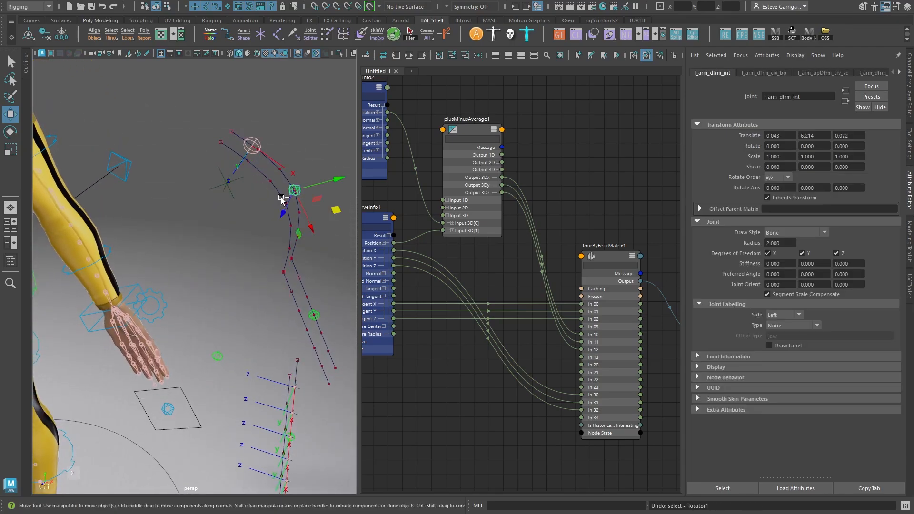
key("ctrl+z")
Swing the upper end of the arm's up curve to the other side of the main curve and select locator1
mouse_move(254, 163)
left_mouse_down("alt")
mouse_move(224, 142)
mouse_move(307, 141)
mouse_move(313, 163)
mouse_move(272, 179)
mouse_move(263, 161)
left_mouse_up("alt")
left_click(213, 135)
left_click(283, 114)
left_click(221, 138)
left_click(259, 179)
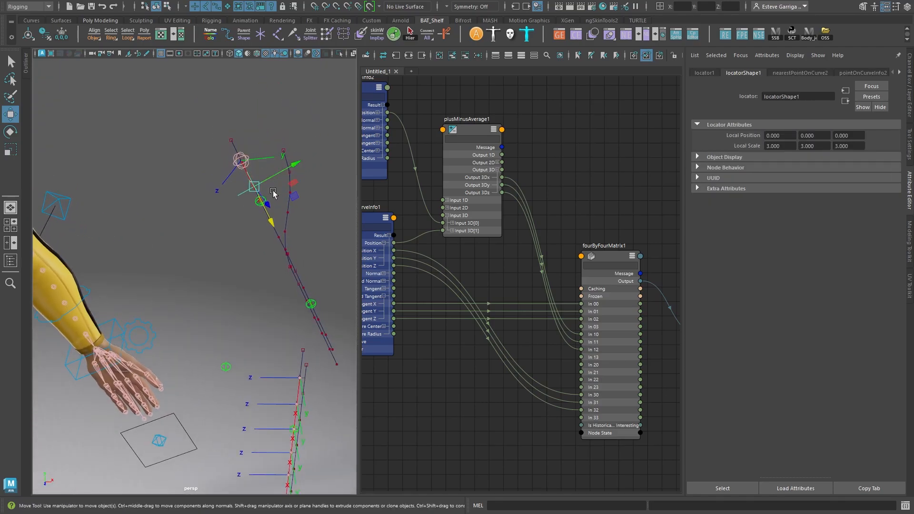
left_click(278, 224)
Maximize the perspective view, try sliding locator1 along the twisted curves, and undo the locator and up curve changes
key("space")
middle_click_drag(472, 188, 347, 323, "alt")
right_click_drag(396, 281, 369, 273, "alt")
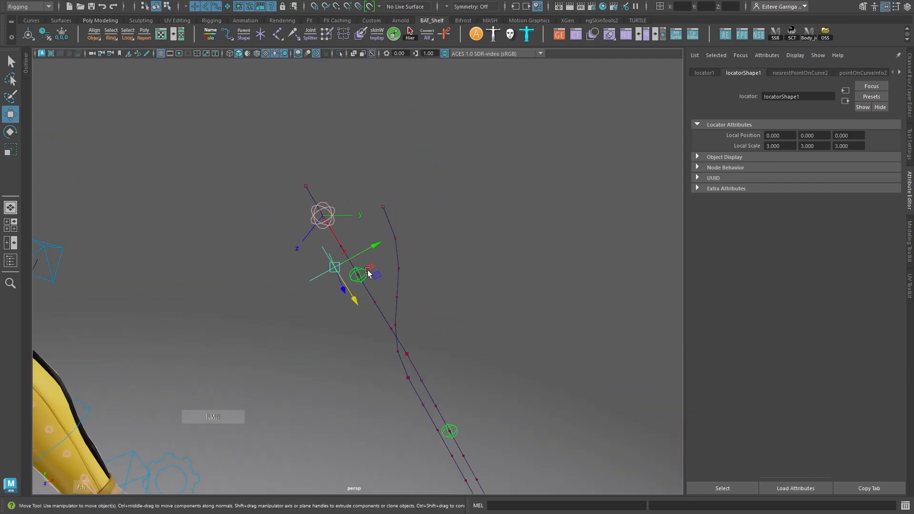
left_click_drag(370, 273, 360, 237, "alt")
middle_click_drag(360, 236, 370, 231, "alt")
left_click_drag(371, 232, 383, 182, "alt")
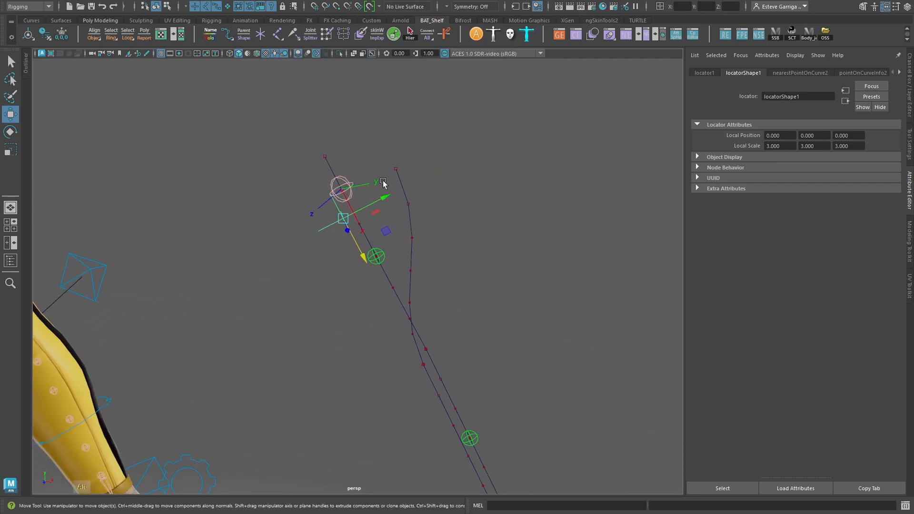
left_click_drag(364, 258, 398, 281)
key("ctrl+z")
key("ctrl+z")
key("ctrl+z")
key("ctrl+z")
key("ctrl+z")
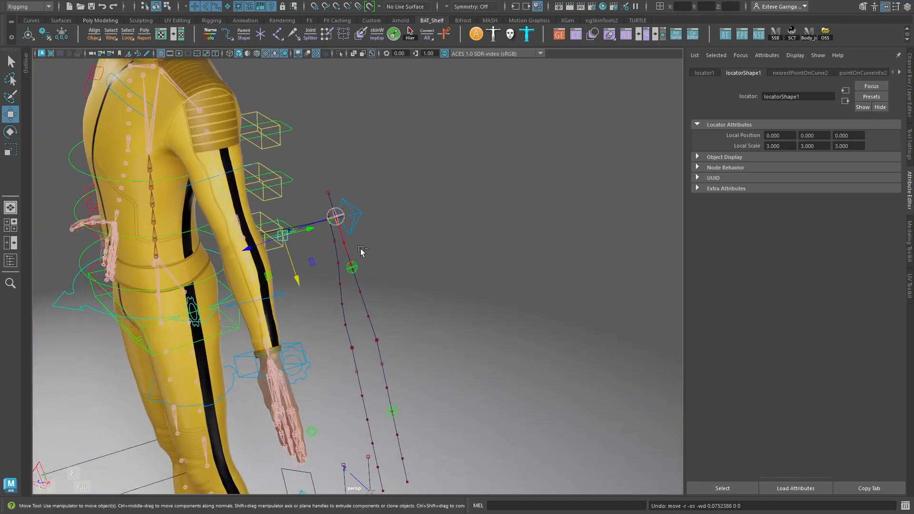
Rotate the up curve's upper points with soft selection around a pivot placed on the main curve's upper end
left_click_drag(363, 249, 351, 190, "alt")
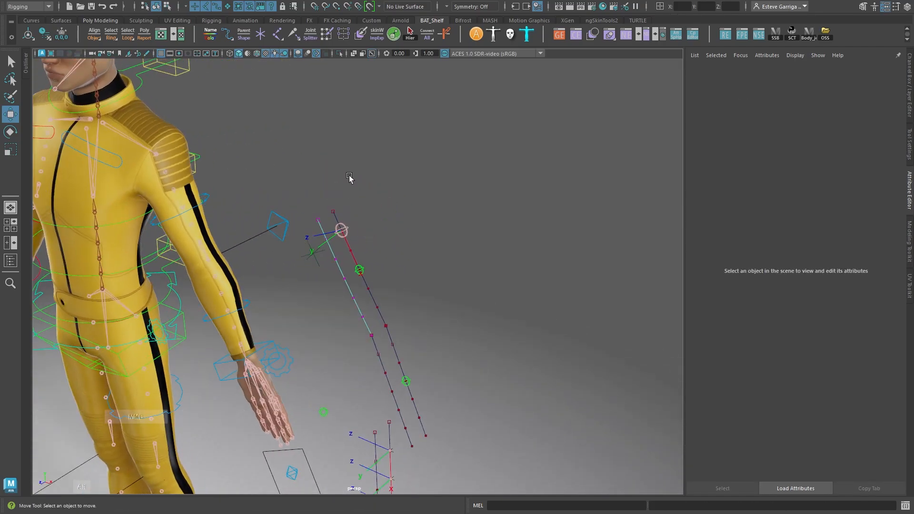
left_click_drag(312, 216, 344, 230, "alt")
left_click(312, 222)
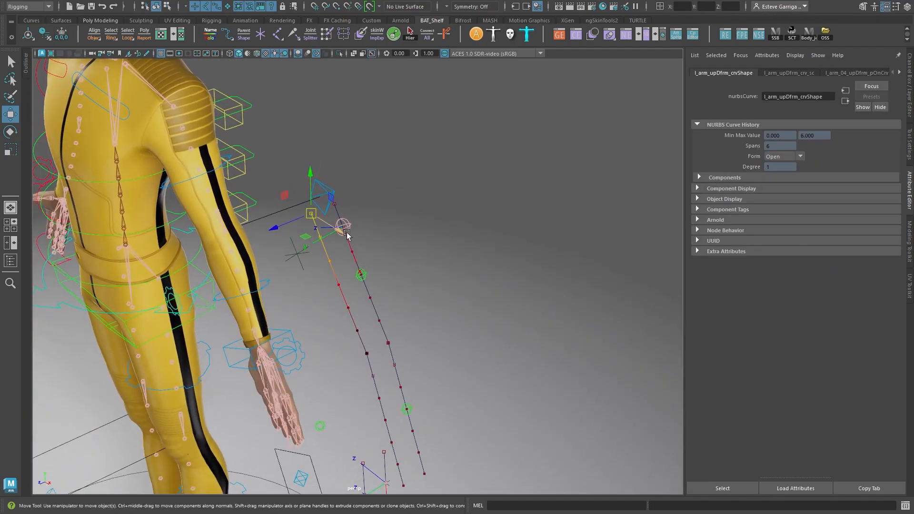
left_click(335, 204)
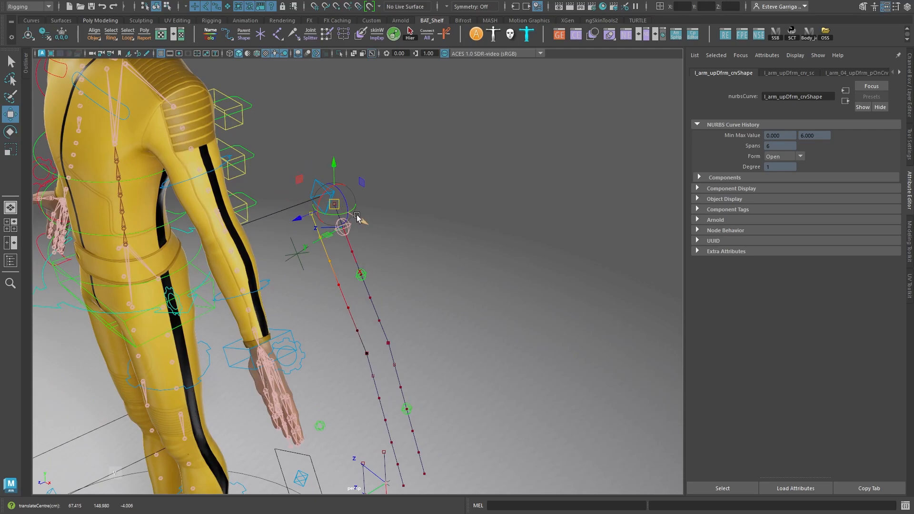
key("e")
left_click_drag(332, 228, 395, 236)
Try moving locator1 along the curves to check joint1's orientation, and undo the locator move and the up curve rotation
key("q")
left_click(310, 250)
key("w")
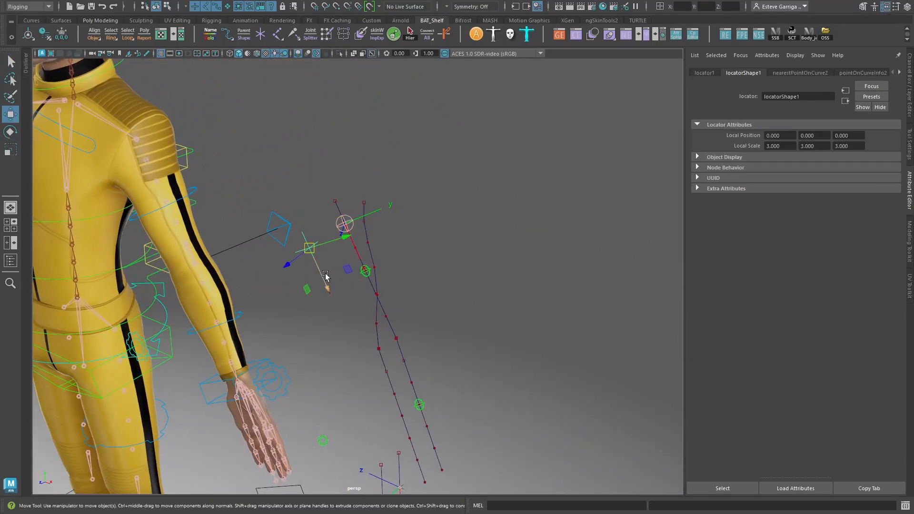
left_click_drag(327, 291, 334, 279)
key("ctrl+z")
left_click_drag(428, 238, 447, 247, "alt")
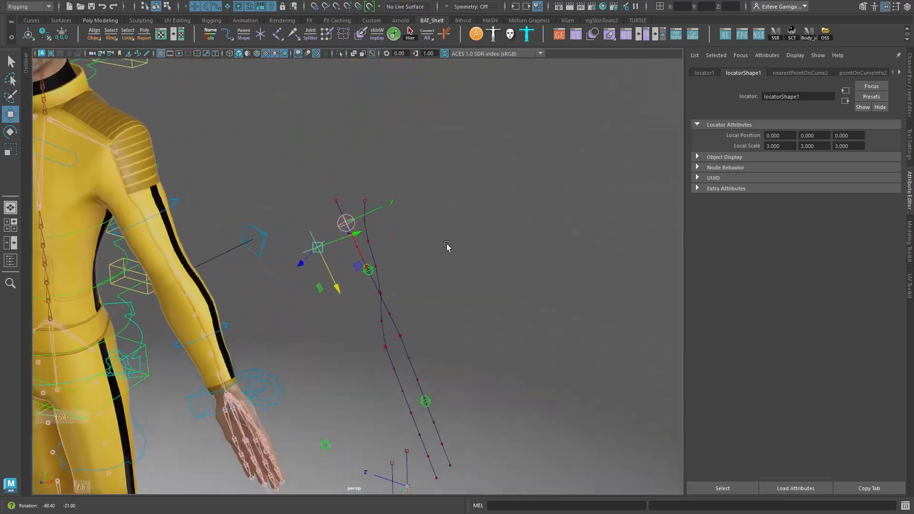
key("ctrl+z")
key("ctrl+z")
Try moving the left arm and left thigh blend controls, and undo the moves
left_click_drag(400, 207, 347, 215, "alt")
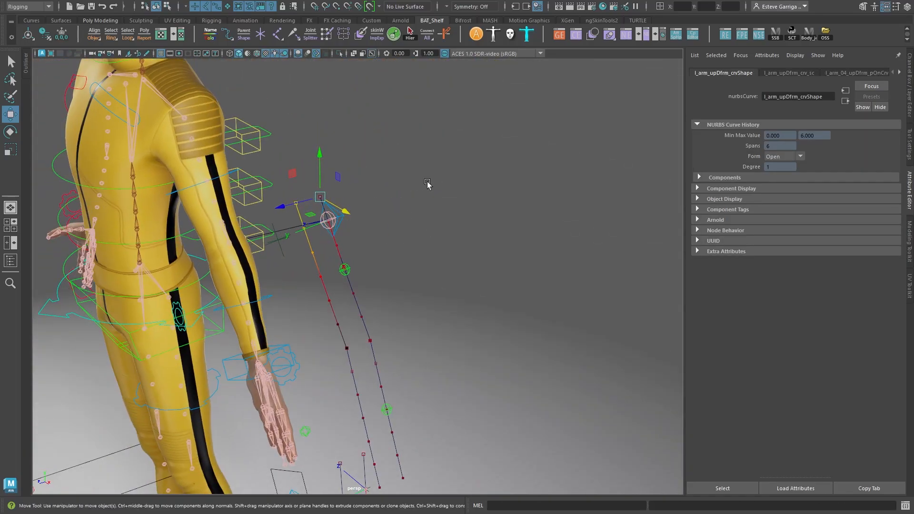
left_click_drag(427, 184, 355, 238, "alt")
left_click(354, 237)
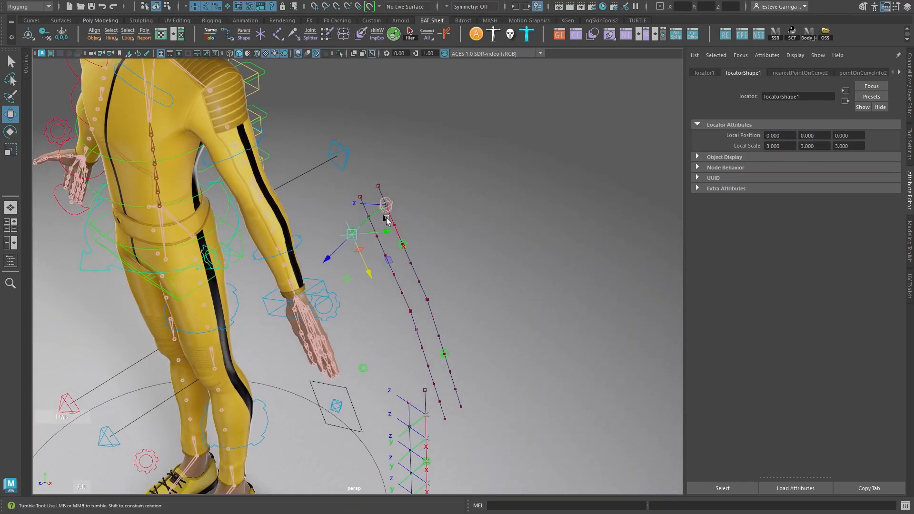
right_click_drag(386, 219, 337, 173, "alt")
left_click(331, 306)
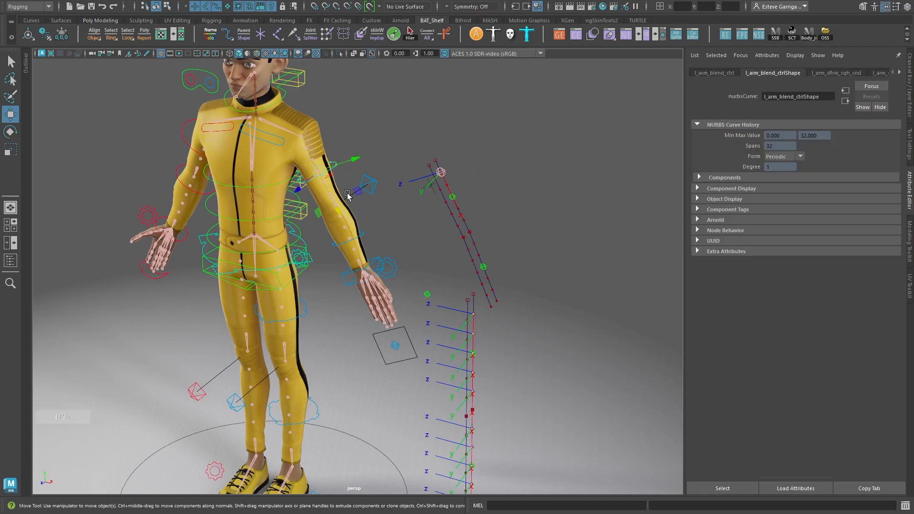
middle_click_drag(331, 307, 340, 270, "alt")
mouse_move(332, 324)
left_mouse_down()
mouse_move(342, 326)
mouse_move(321, 336)
mouse_move(330, 325)
mouse_move(322, 327)
left_mouse_up()
key("ctrl+z")
mouse_move(317, 214)
left_mouse_down()
mouse_move(327, 223)
mouse_move(310, 218)
mouse_move(317, 225)
left_mouse_up()
key("z")
Rotate l_thigh_blend_ctrl to test how the leg's joint chain twists along its curves, and undo the rotation
key("e")
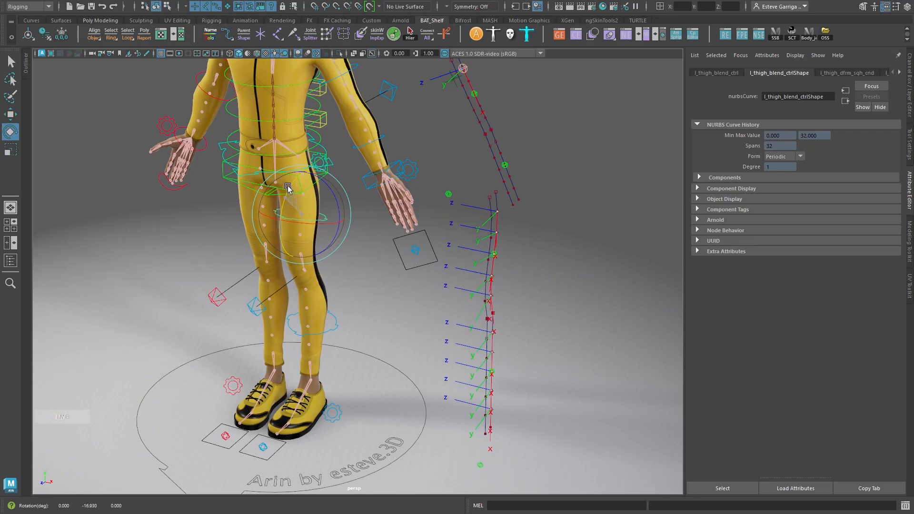
middle_click_drag(456, 113, 417, 152, "alt")
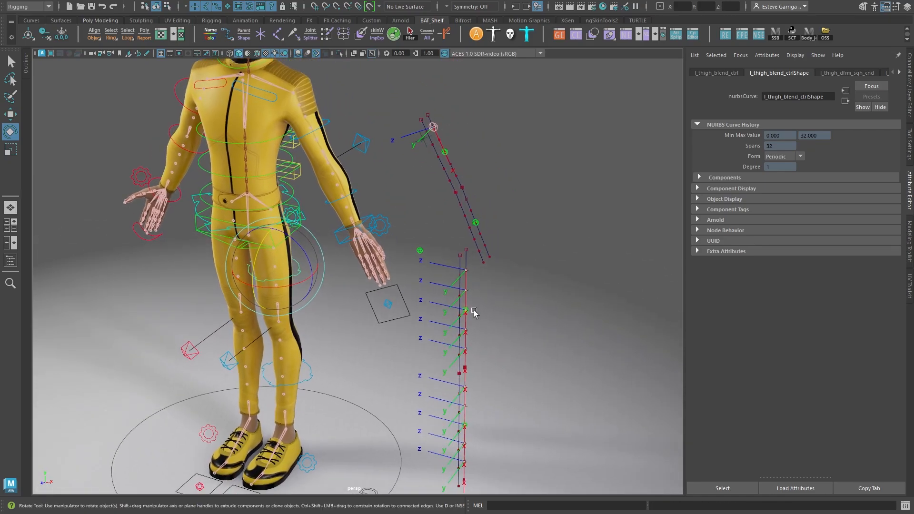
left_click_drag(263, 260, 287, 256)
key("z")
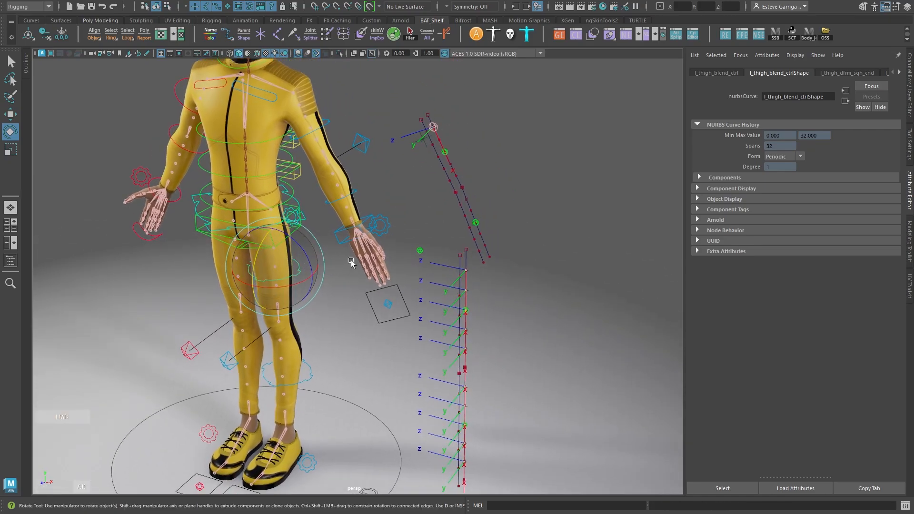
left_click_drag(351, 261, 295, 258, "alt")
middle_click_drag(461, 275, 471, 196, "alt")
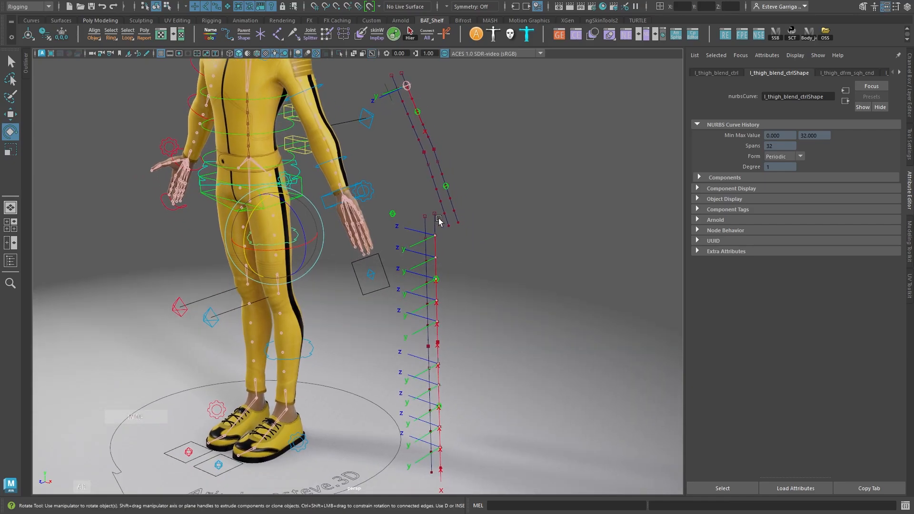
Try twisting the left thigh with l_thigh_blend_ctrl from a closer view, and undo the rotation
right_click_drag(436, 162, 411, 179, "alt")
middle_click_drag(349, 241, 364, 226, "alt")
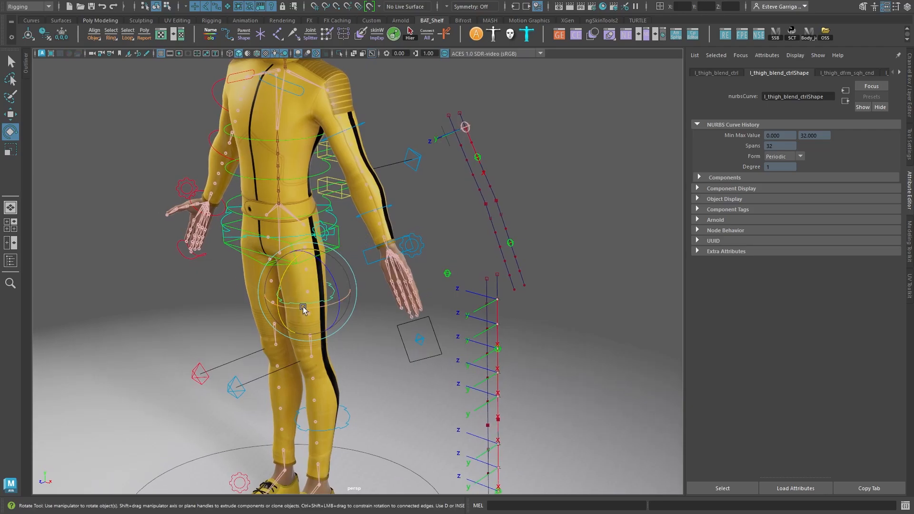
left_click_drag(303, 309, 342, 307)
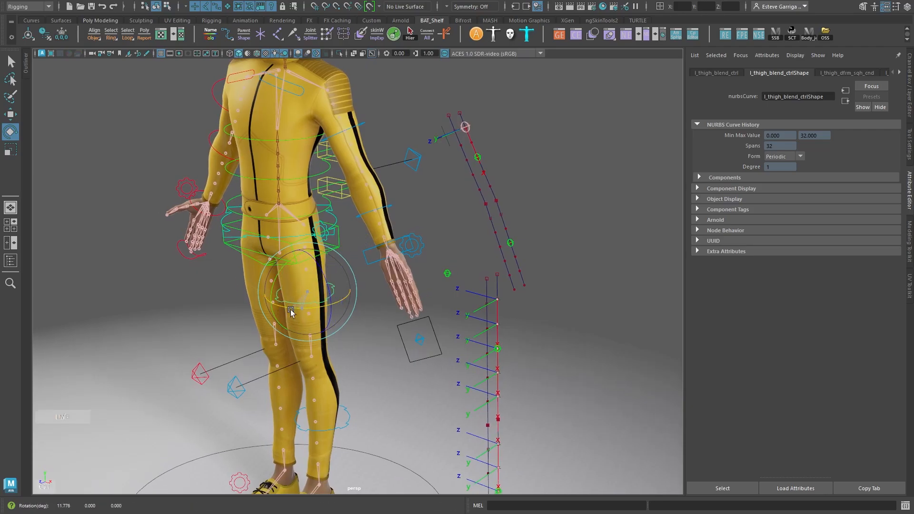
key("ctrl+z")
Try moving the left leg's pole vector control l_leg_pvIK_ctrl to test the knee direction, and undo the move
right_click_drag(290, 310, 282, 304, "alt")
middle_click_drag(367, 376, 371, 271, "alt")
left_click_drag(371, 271, 289, 369, "alt")
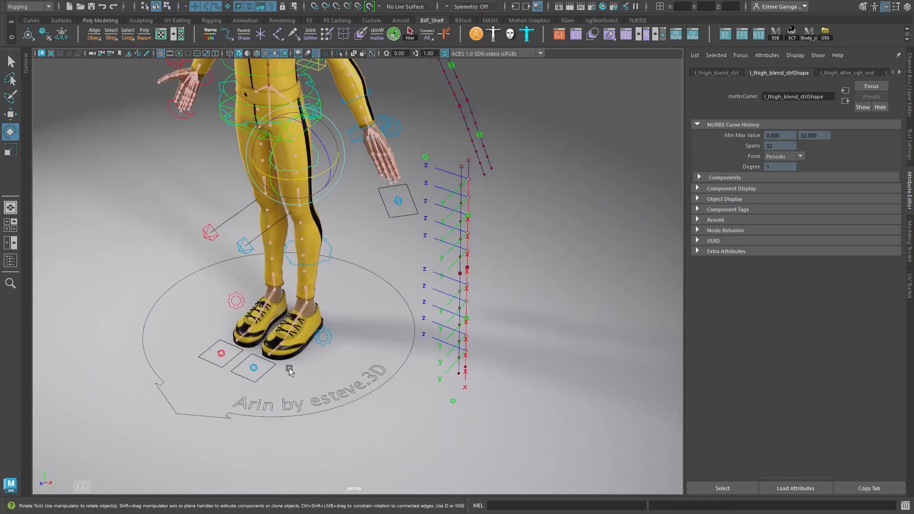
left_click(243, 253)
key("w")
left_click_drag(251, 274, 362, 247)
key("ctrl+z")
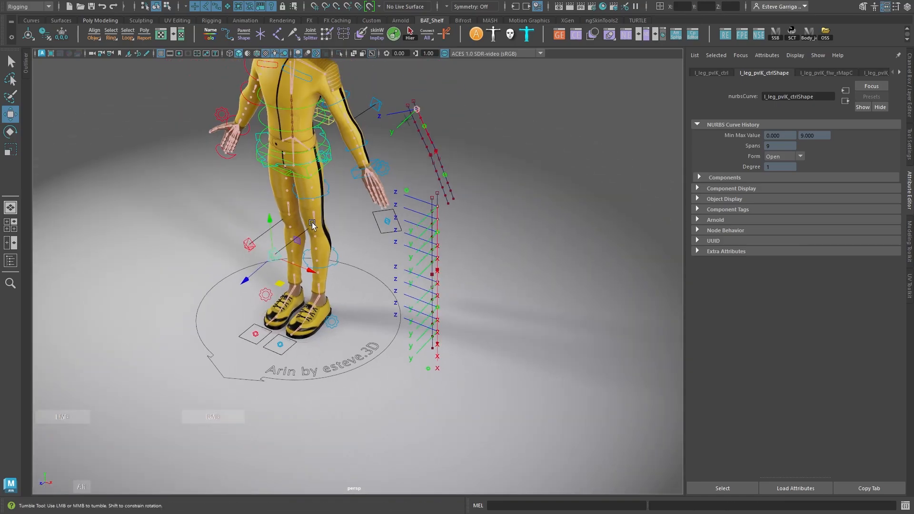
Try moving l_thigh_blend_ctrl to test how the left thigh bends along its curves, and undo the move
right_click_drag(362, 248, 305, 272, "alt")
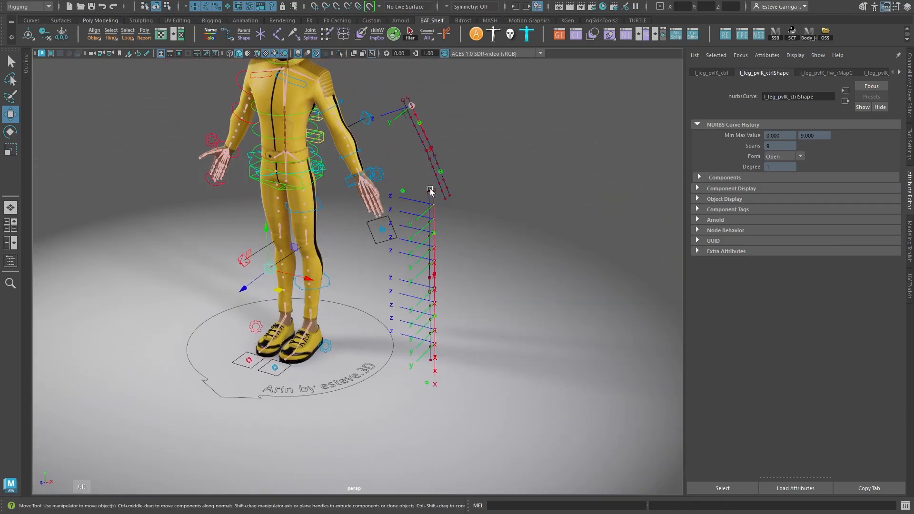
middle_click_drag(397, 214, 416, 220, "alt")
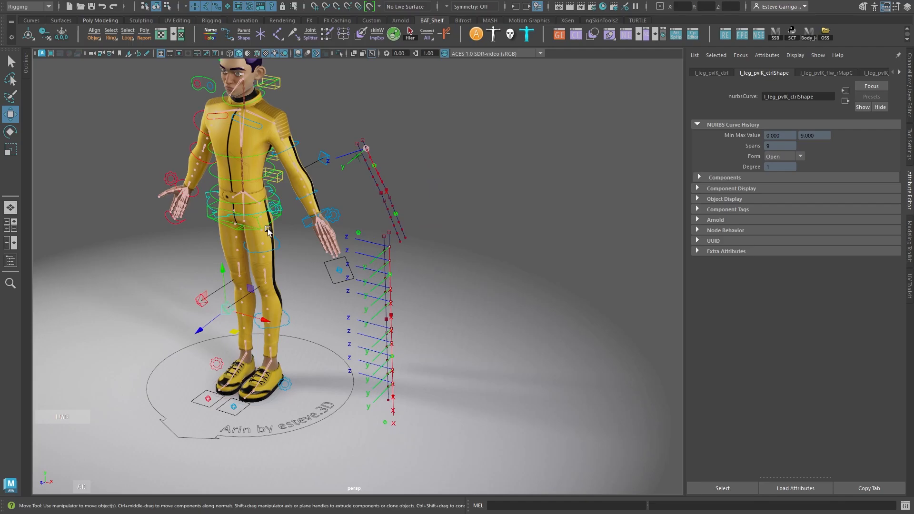
left_click_drag(268, 230, 261, 233, "alt")
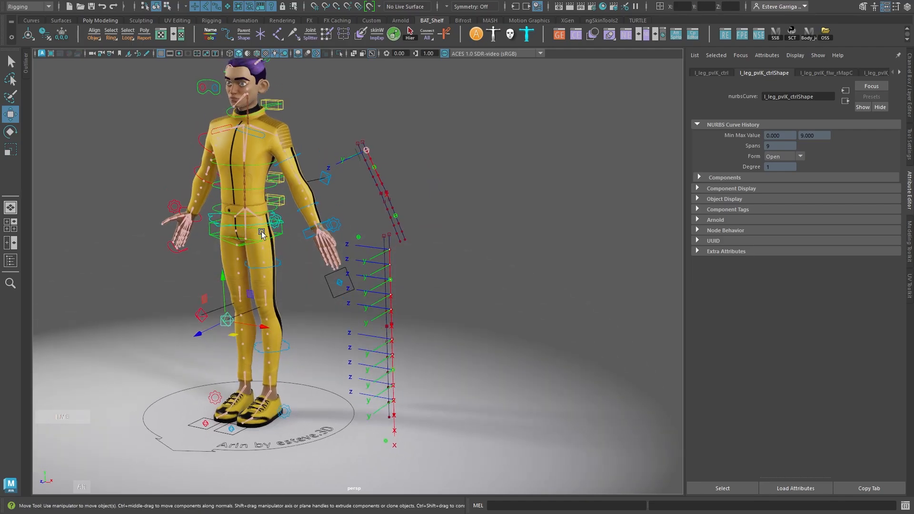
middle_click_drag(296, 294, 310, 280, "alt")
left_click_drag(310, 280, 312, 293, "alt")
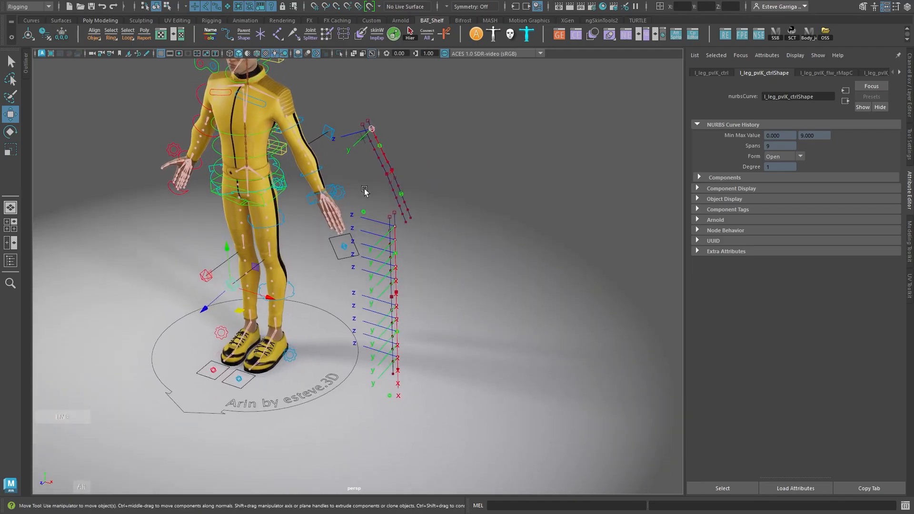
middle_click_drag(365, 192, 377, 220, "alt")
left_click(288, 253)
left_click_drag(277, 246, 320, 233)
key("ctrl+z")
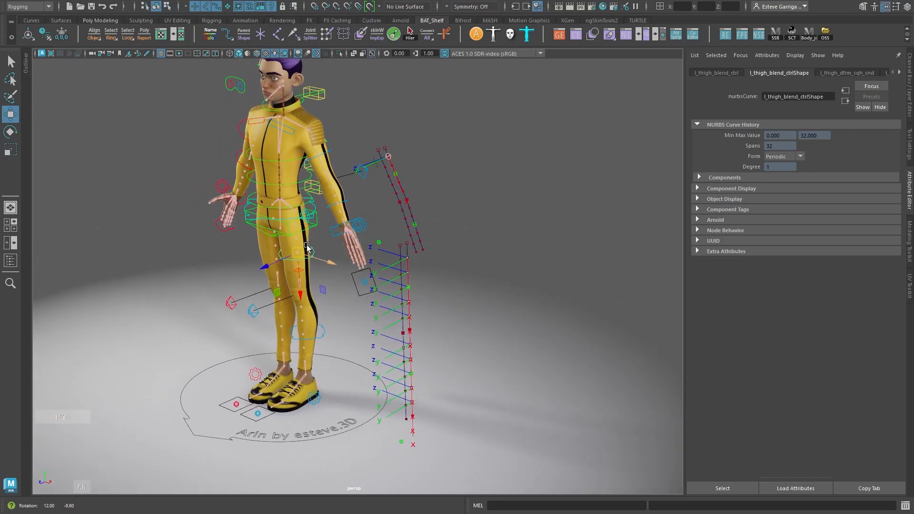
Review the node network from the locator and arm curve shapes through to fourByFourMatrix1, and inspect the rigged character with its curves
middle_click_drag(335, 159, 321, 196, "alt")
right_click_drag(391, 197, 371, 199, "alt")
middle_click_drag(372, 199, 399, 195, "alt")
key("space")
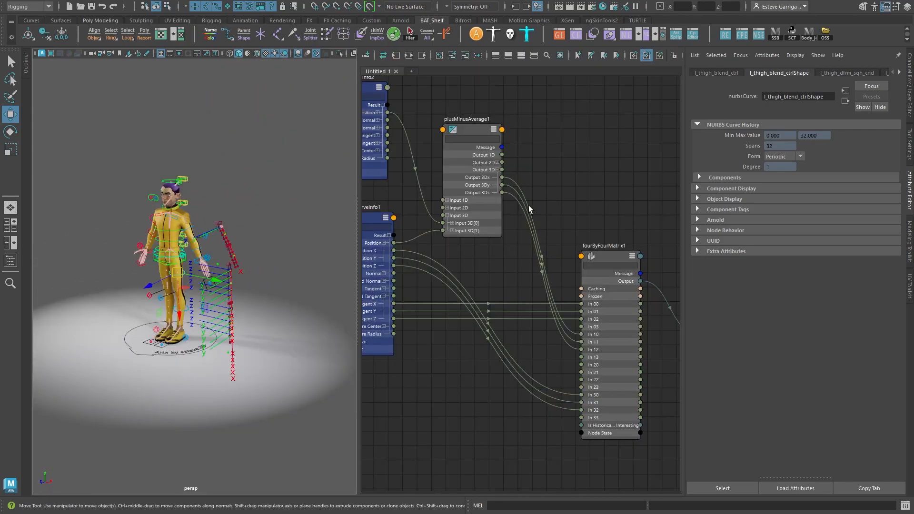
key("space")
right_click_drag(386, 219, 301, 162, "alt")
key("space")
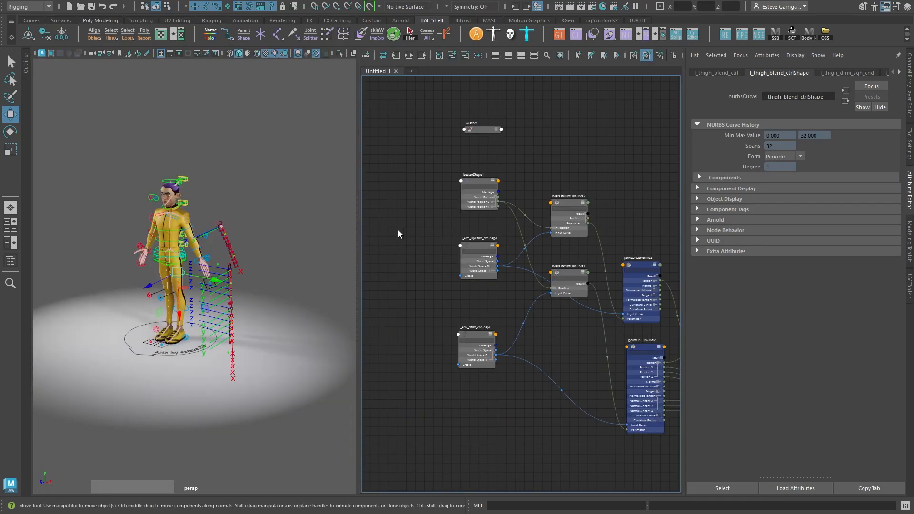
key("space")
left_click_drag(463, 220, 522, 241, "alt")
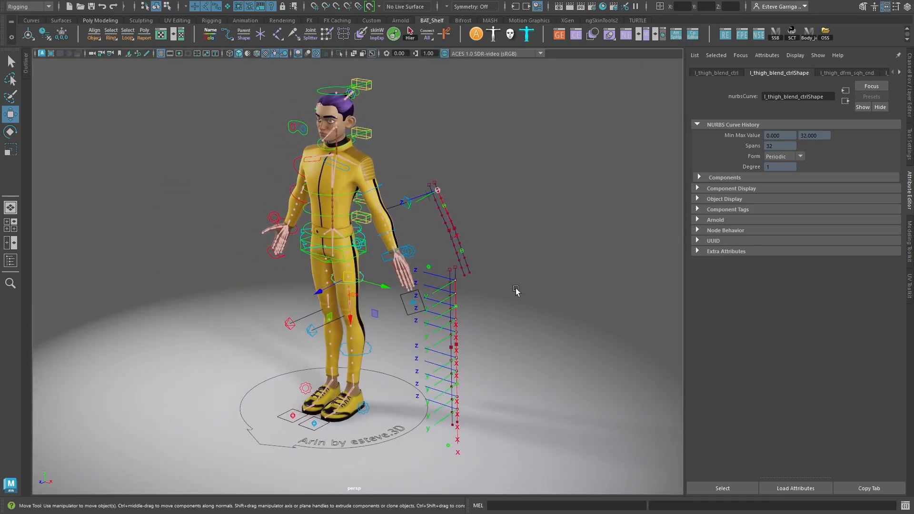